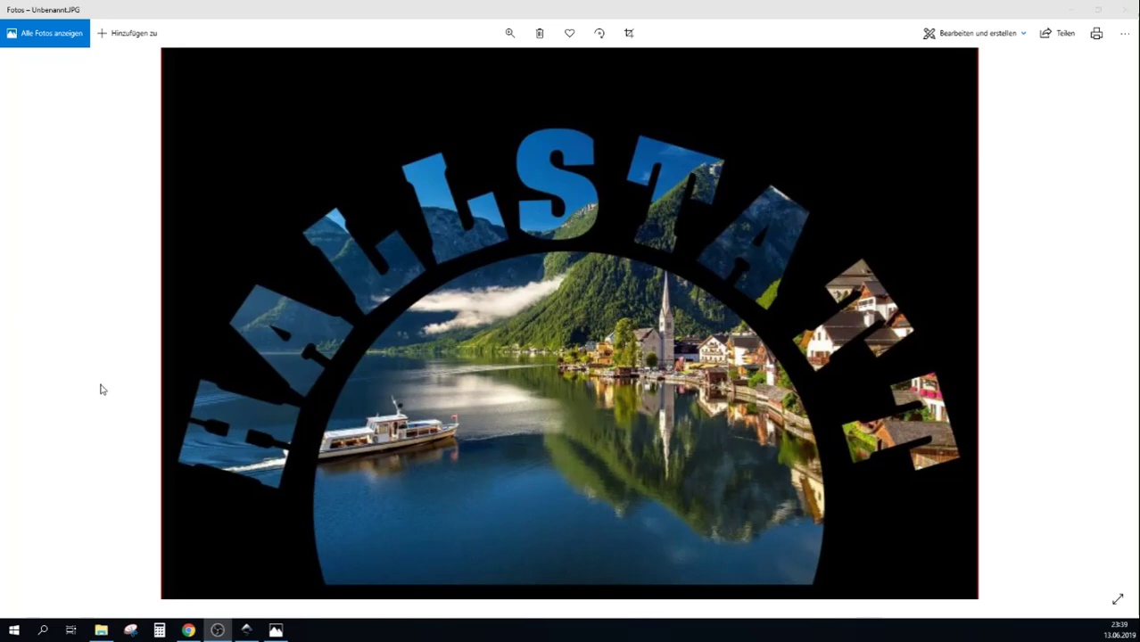
Close the finished HALLSTATT preview in Windows Photos to get back to Inkscape
left_click(1126, 9)
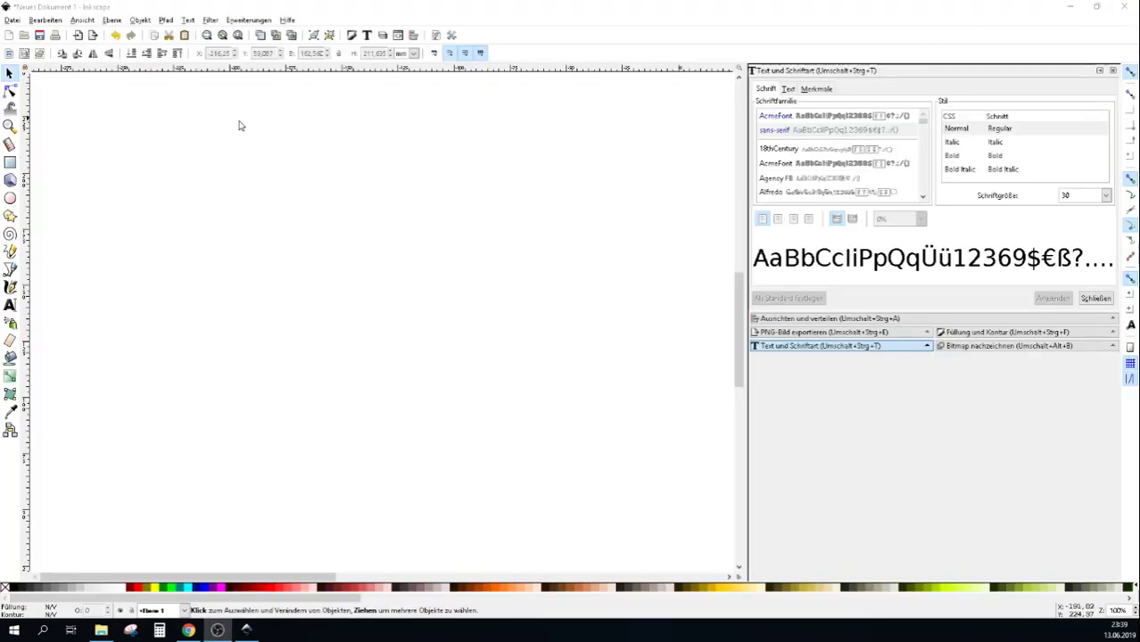
Import the hallstatt-3609863_1920 photo with default bitmap settings and move it left on the page
left_click(15, 19)
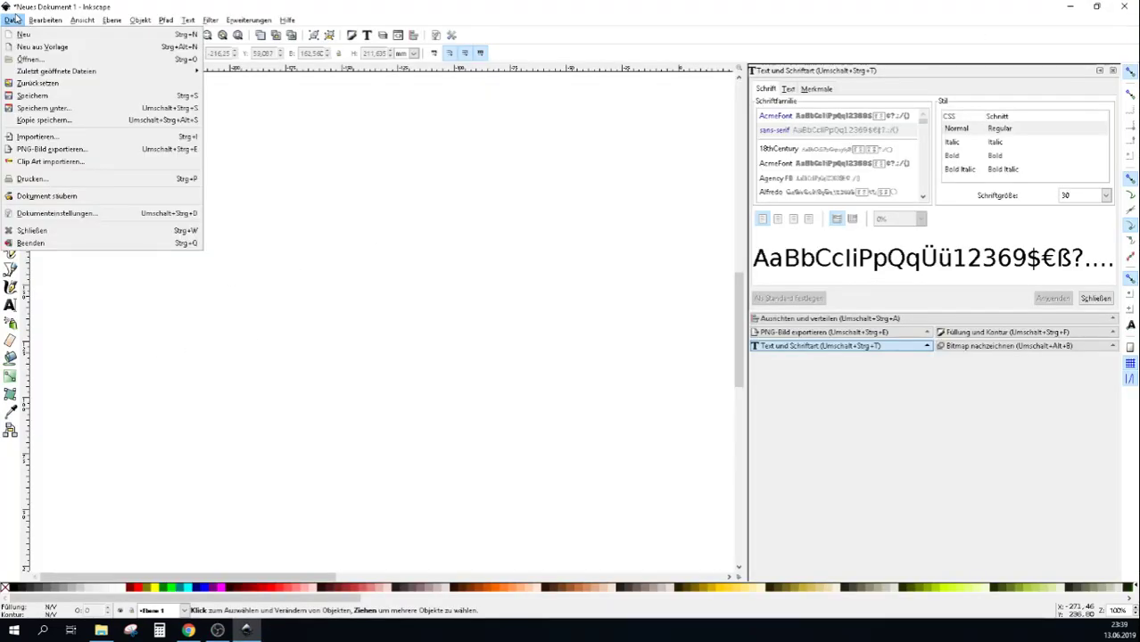
left_click(34, 138)
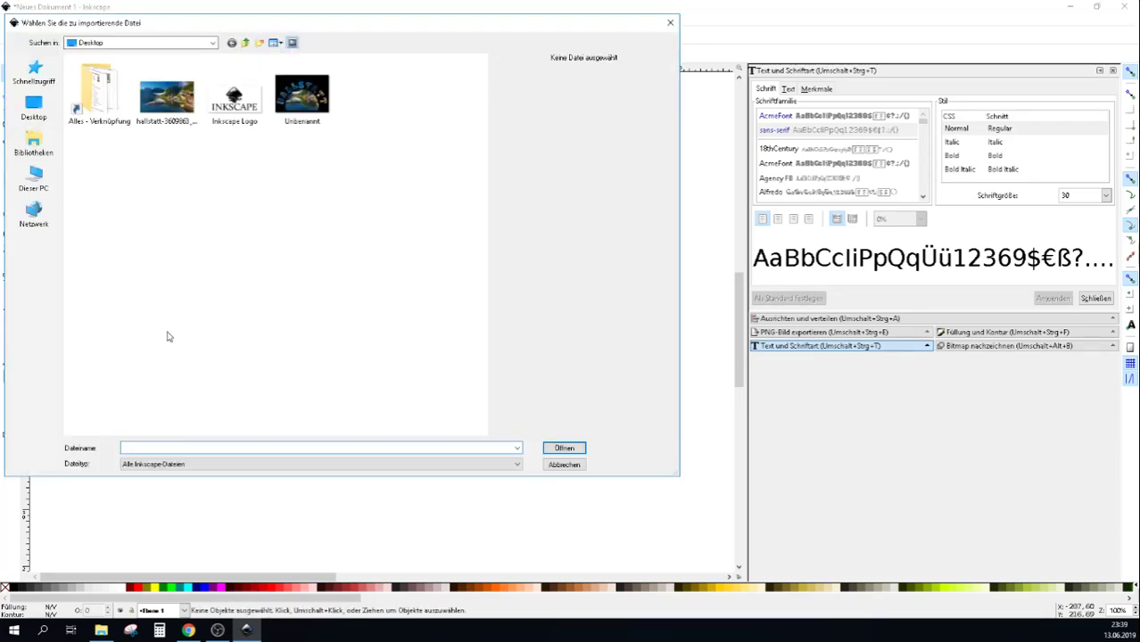
left_click(167, 98)
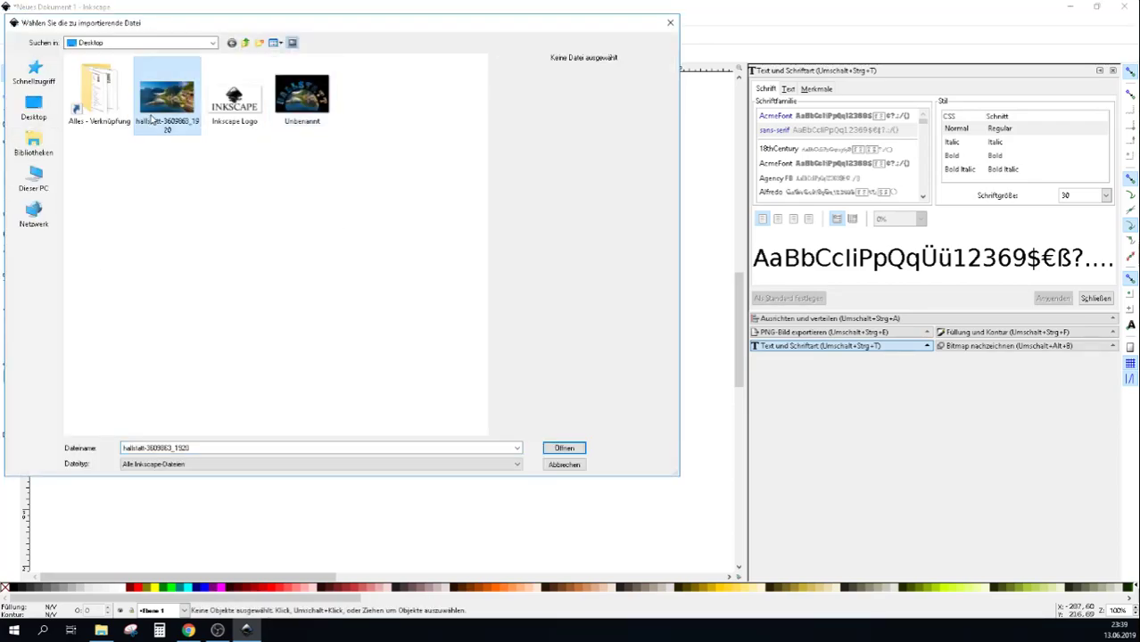
left_click(564, 448)
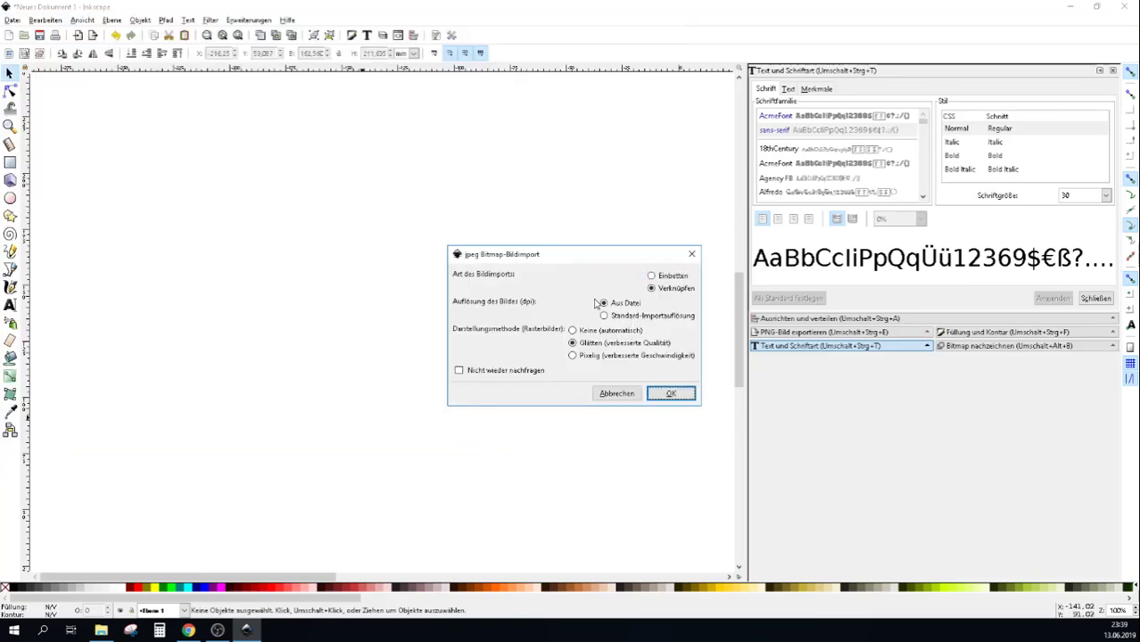
left_click(661, 398)
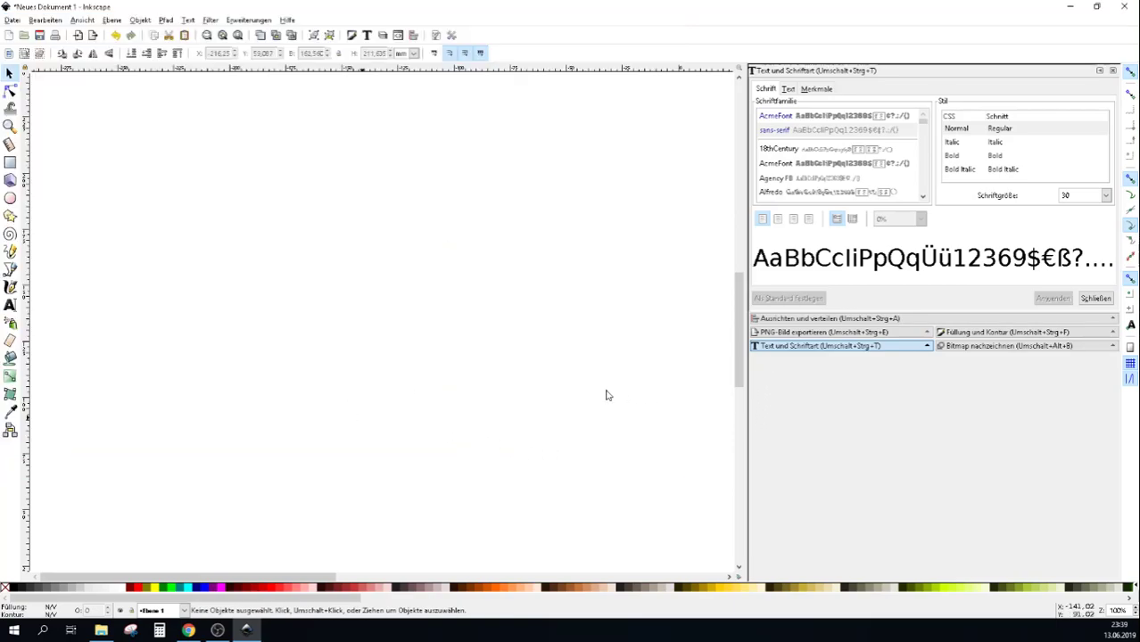
left_click_drag(538, 383, 360, 409)
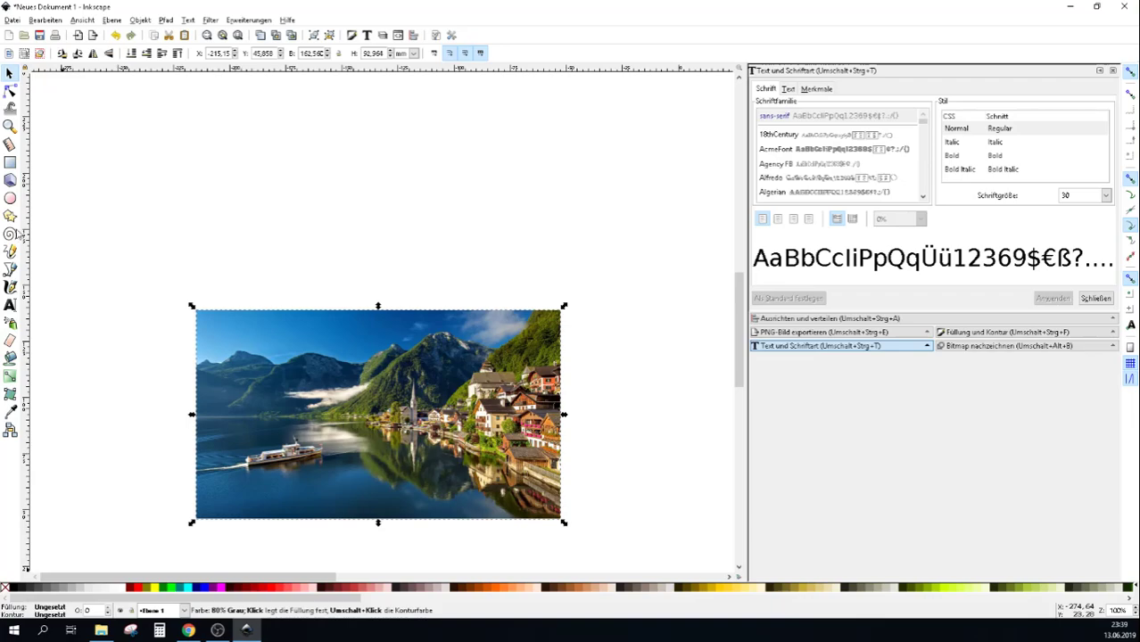
Draw a large dark circle and move it down onto the Hallstatt photo
left_click(12, 199)
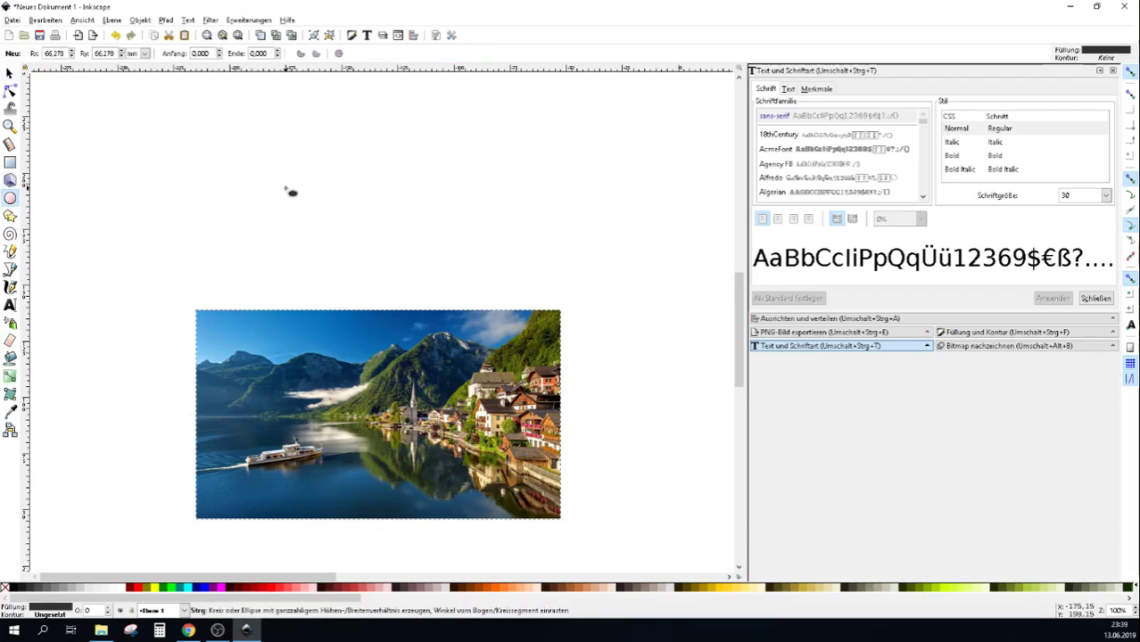
left_click_drag(286, 189, 597, 468)
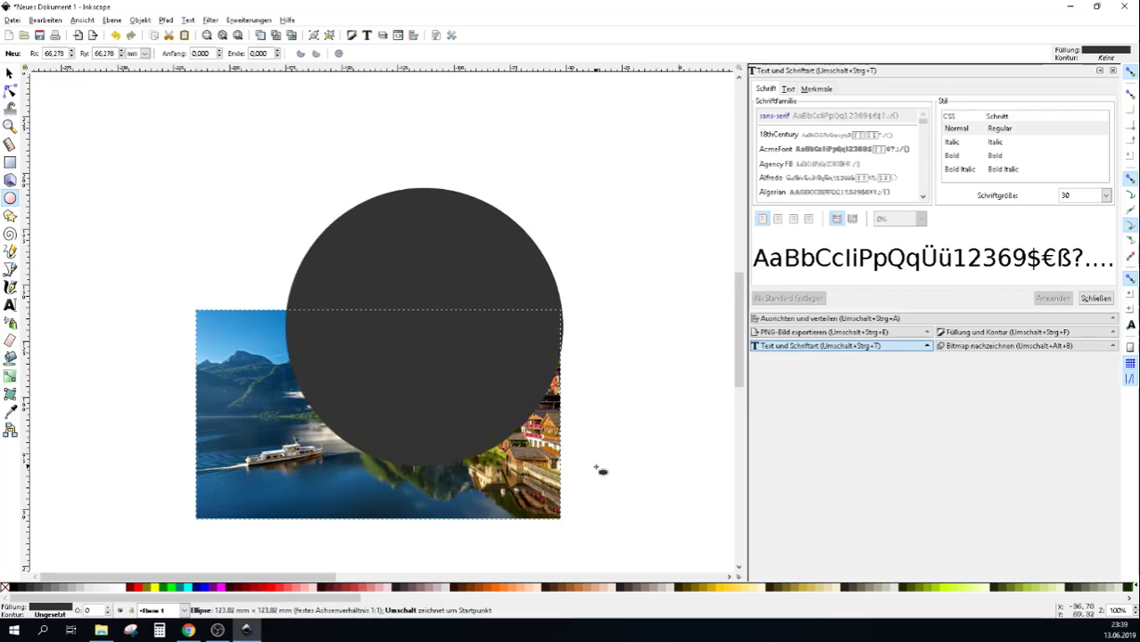
left_click(9, 73)
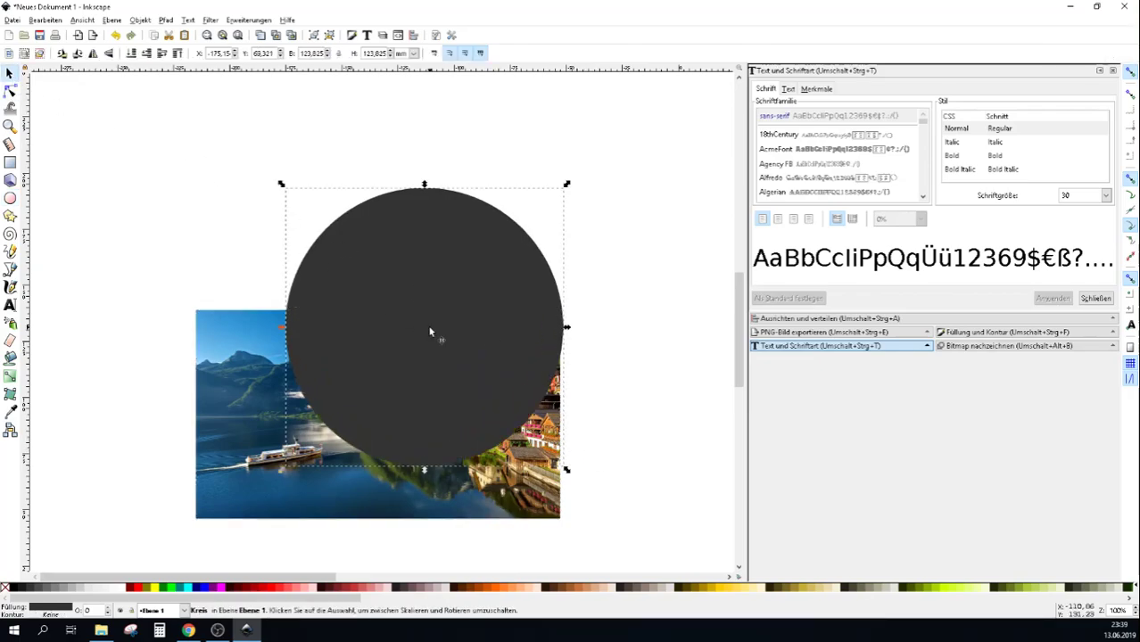
left_click_drag(429, 332, 374, 495)
Centre the circle over the photo and enlarge it to about 133.6 mm across
left_click_drag(403, 350, 401, 277)
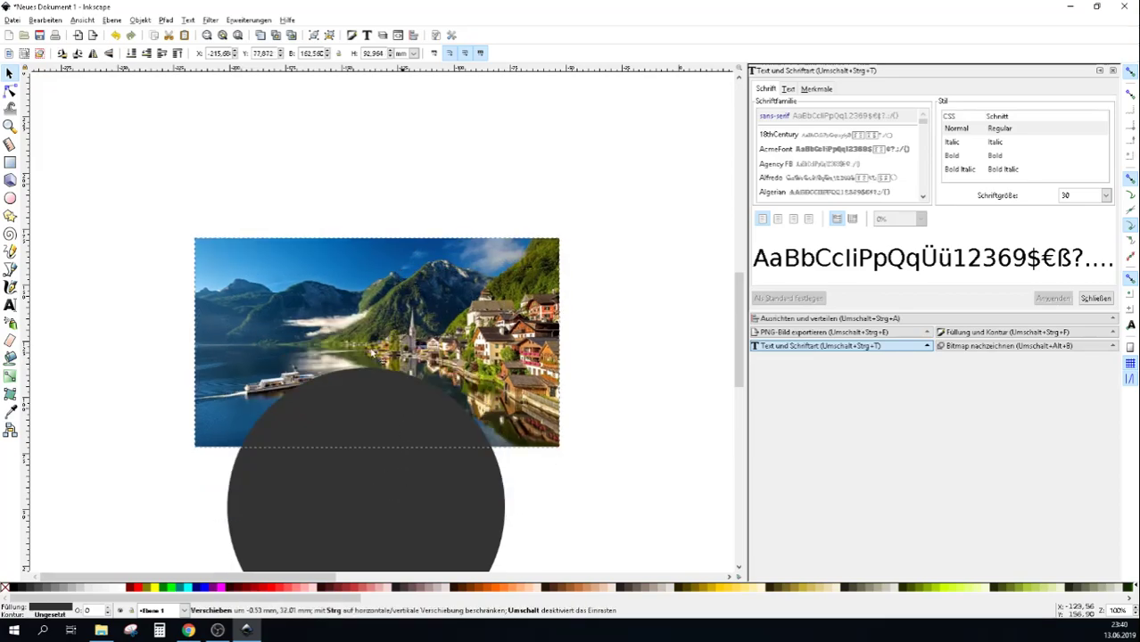
left_click(346, 490)
mouse_move(345, 490)
left_mouse_down()
mouse_move(357, 403)
mouse_move(344, 393)
left_mouse_up()
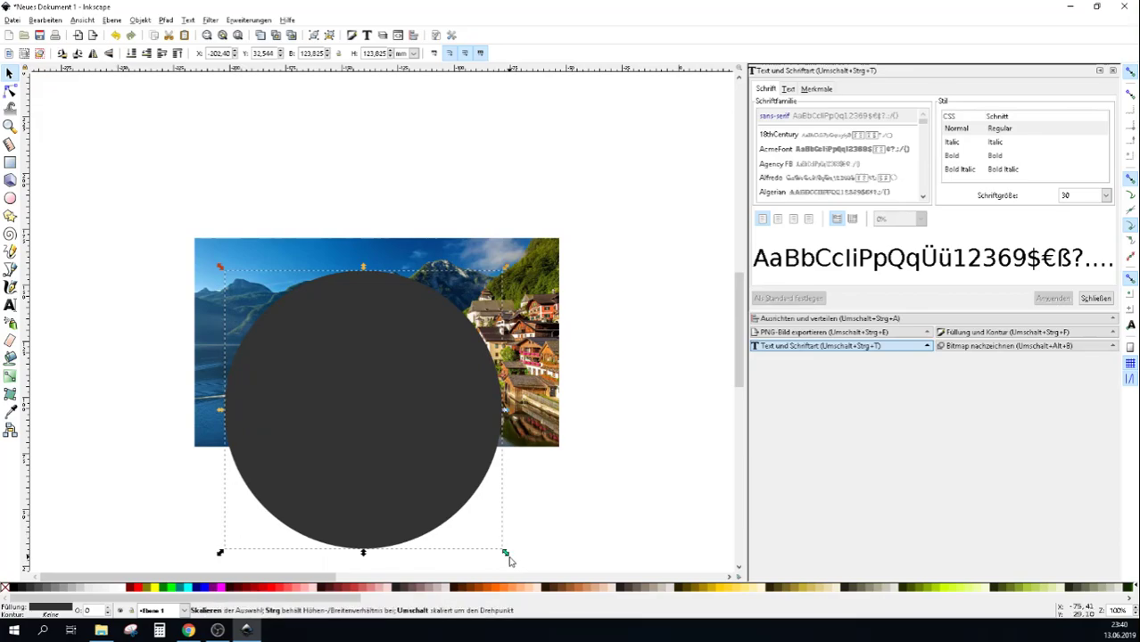
left_click_drag(506, 553, 543, 581)
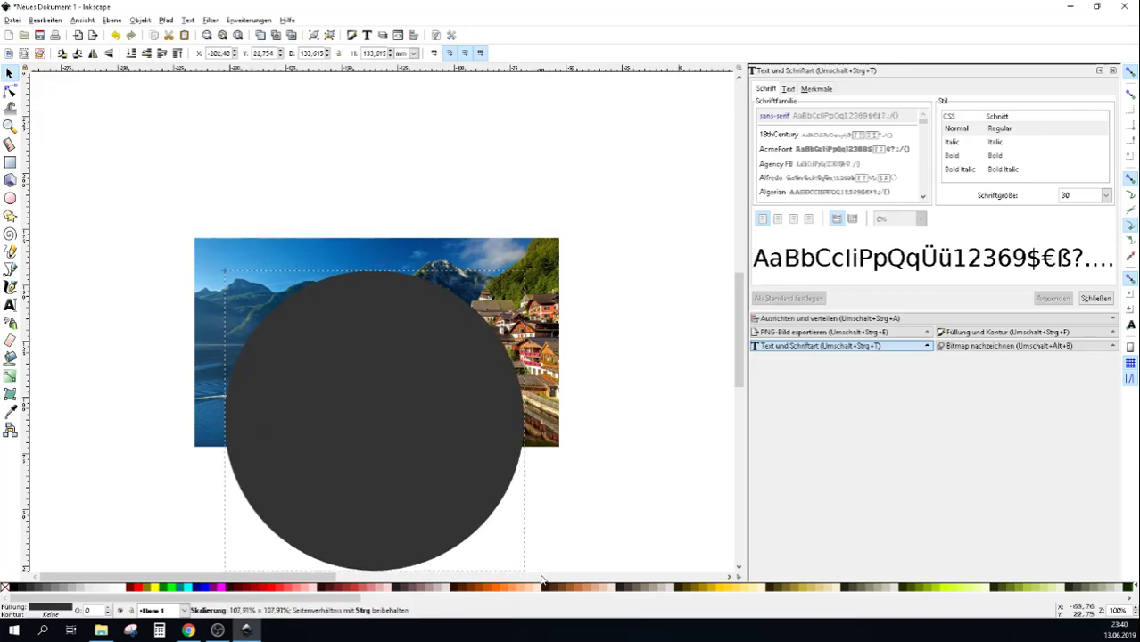
left_click(622, 395)
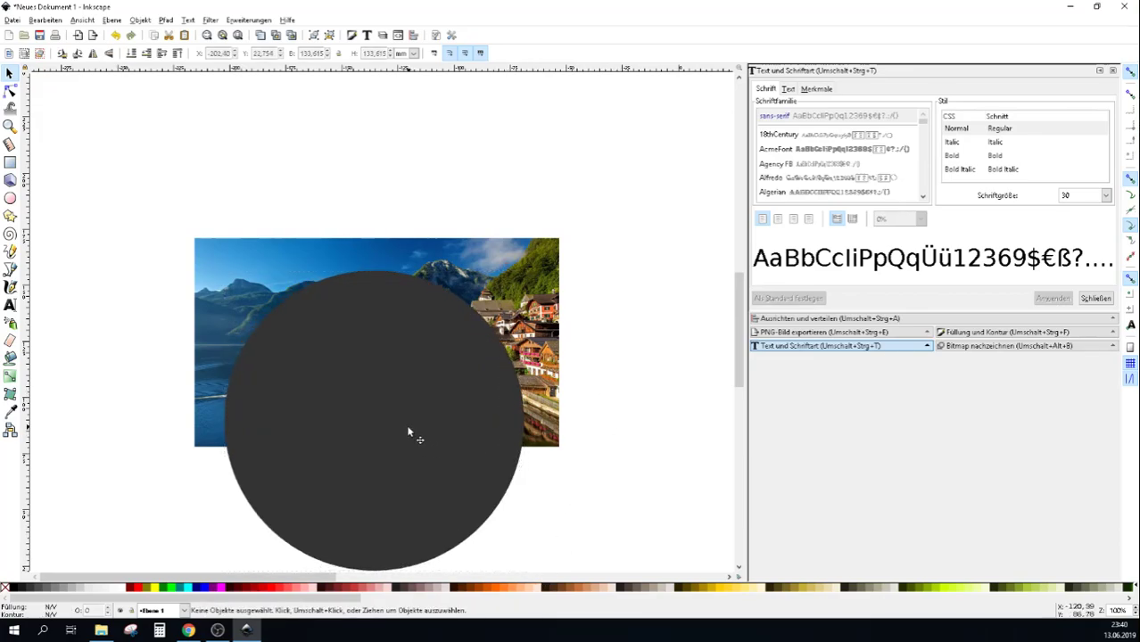
mouse_move(369, 379)
left_mouse_down()
mouse_move(362, 408)
mouse_move(372, 298)
left_mouse_up()
Raise the circle and lower the photo so the circle overlaps only the photo's top edge
scroll(497, 333, "down", 1, "ctrl")
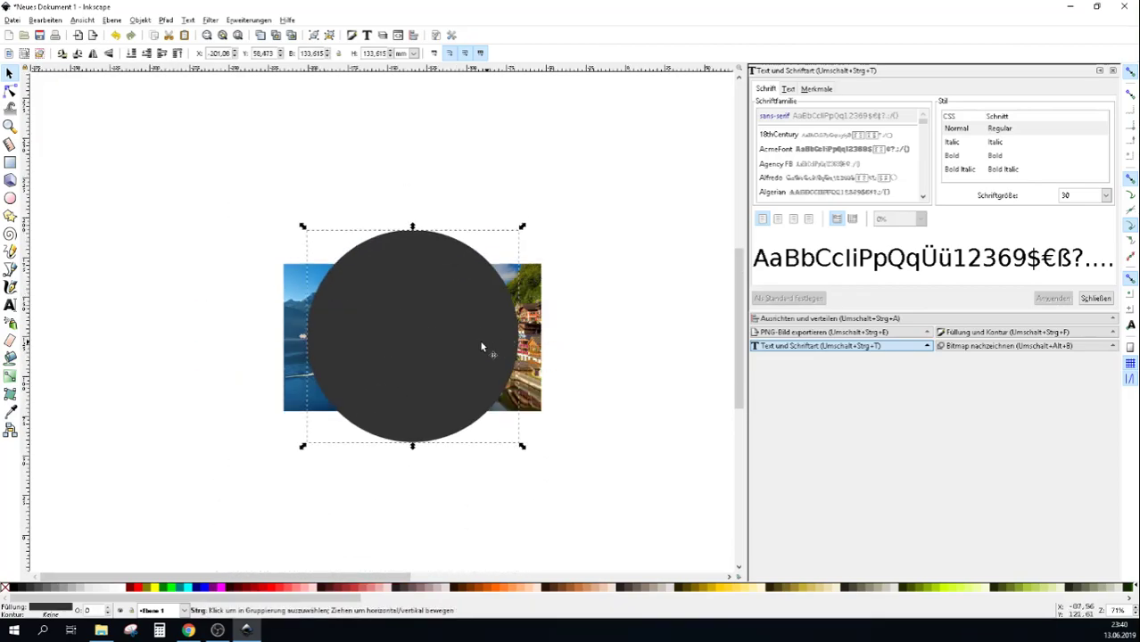
scroll(475, 337, "down", 1, "ctrl")
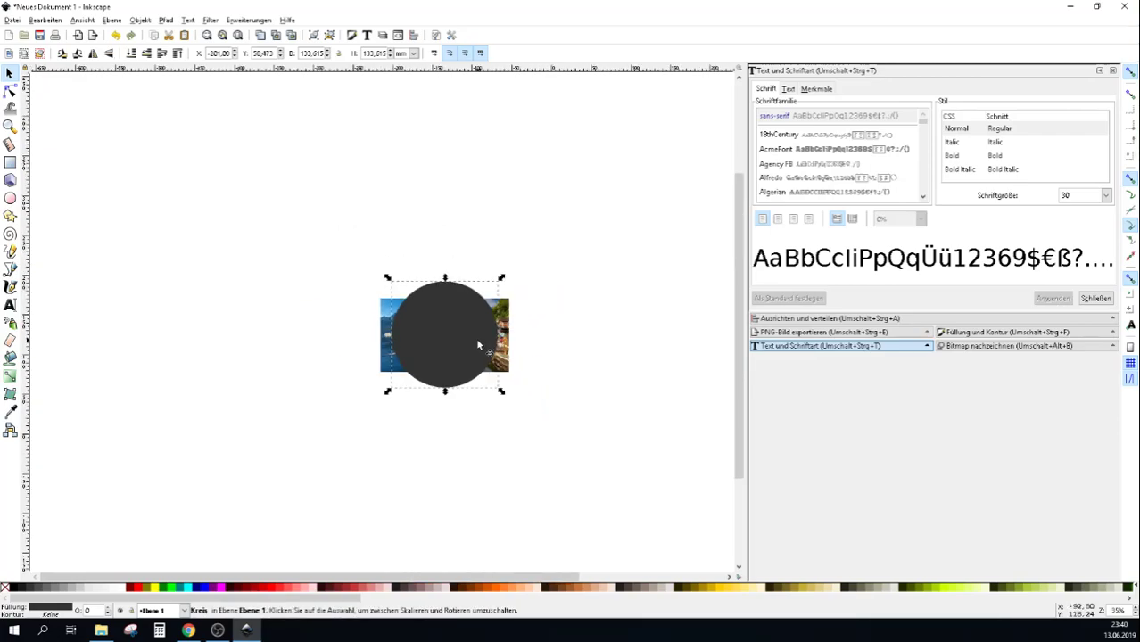
scroll(477, 334, "up", 2, "ctrl")
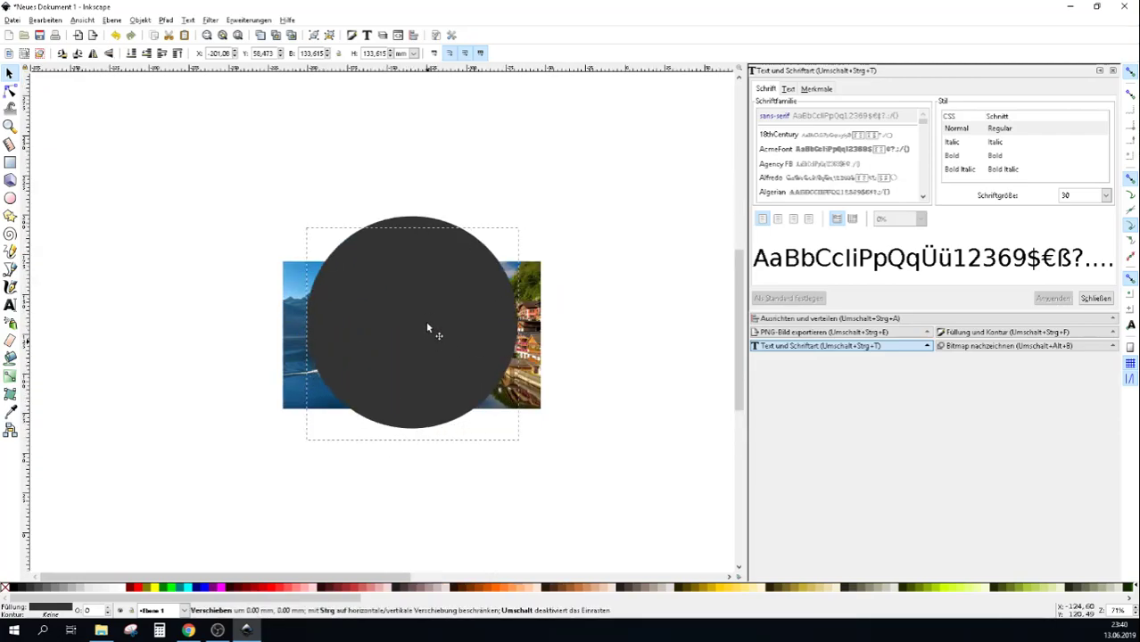
left_click_drag(425, 345, 420, 268)
left_click(512, 413)
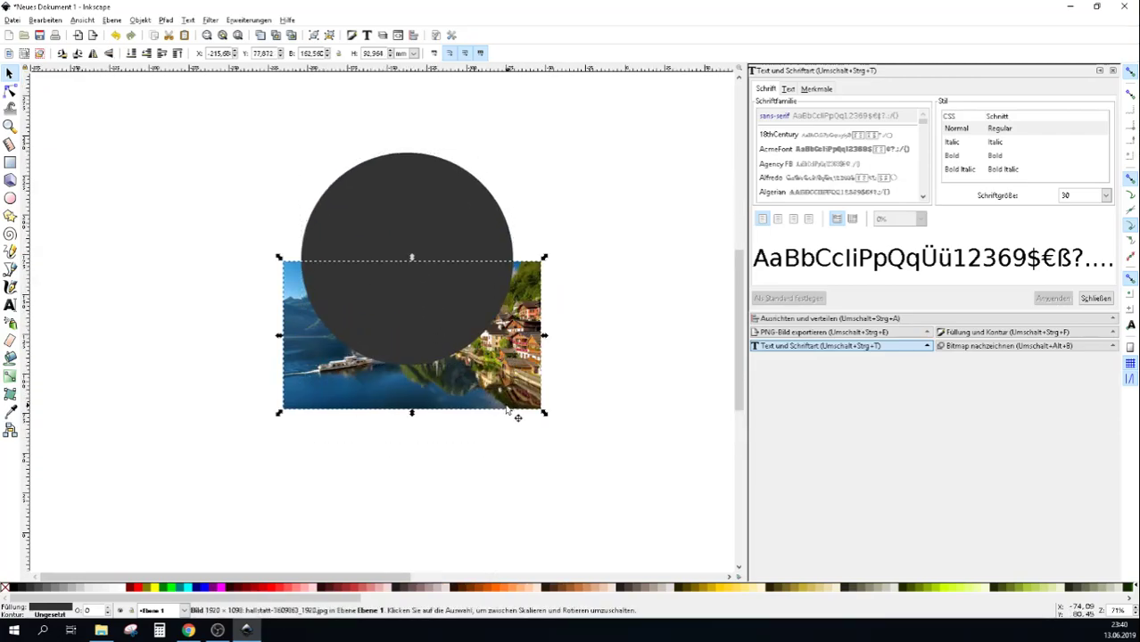
left_click_drag(494, 402, 478, 502)
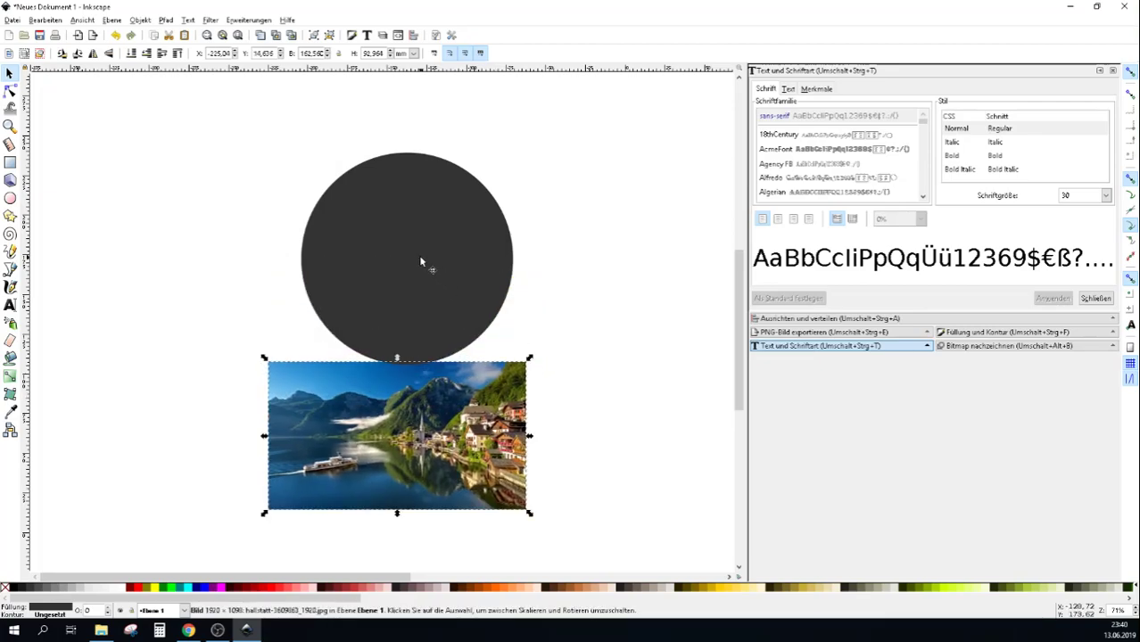
left_click_drag(420, 260, 392, 313)
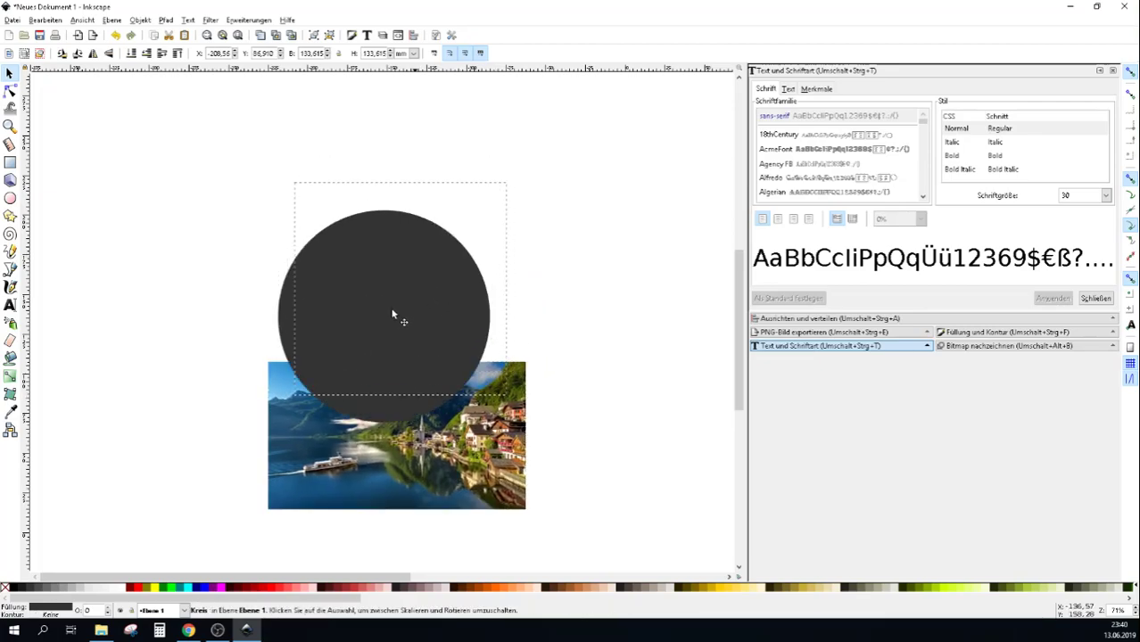
left_click(10, 304)
Type HALLSTATT above the circle and set it in AcmeFont at size 30
left_click_drag(264, 185, 267, 188)
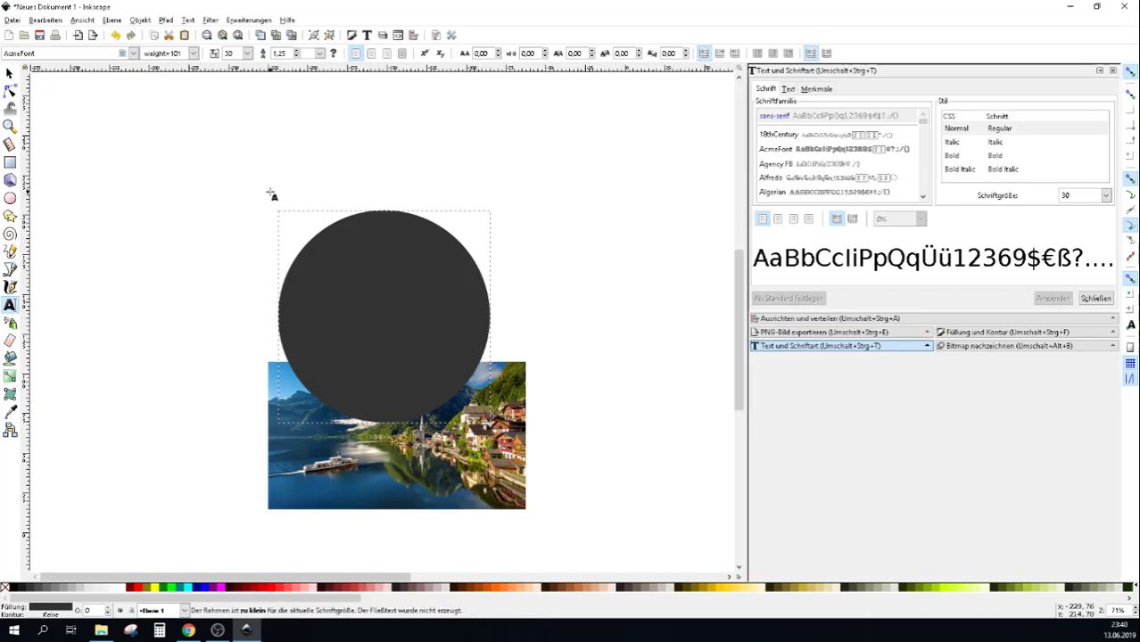
left_click(292, 191)
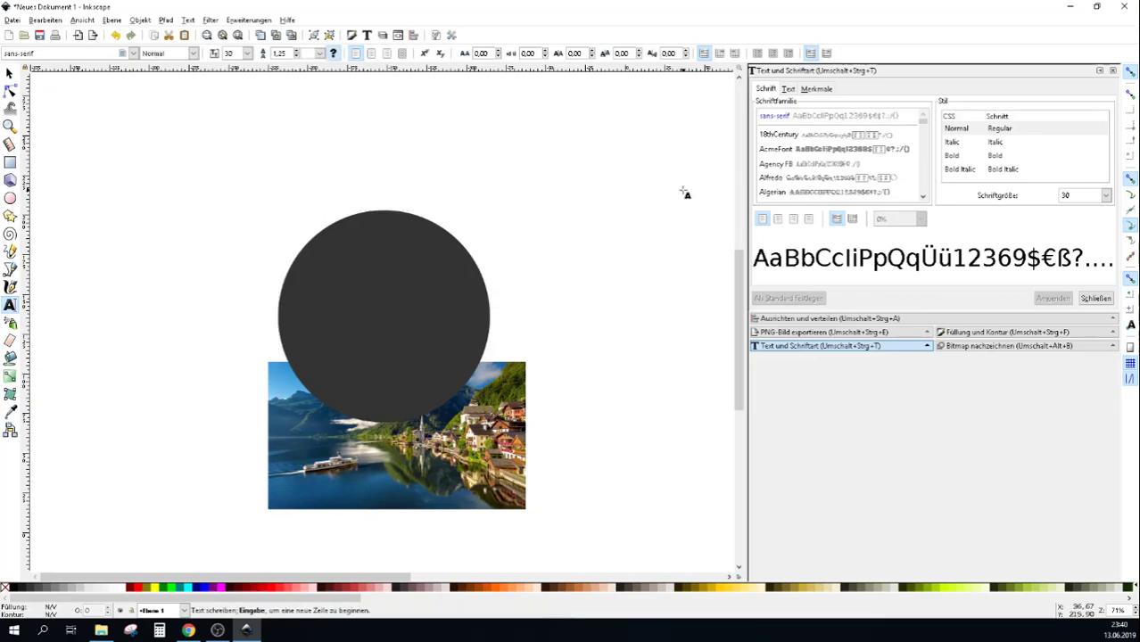
type("HA")
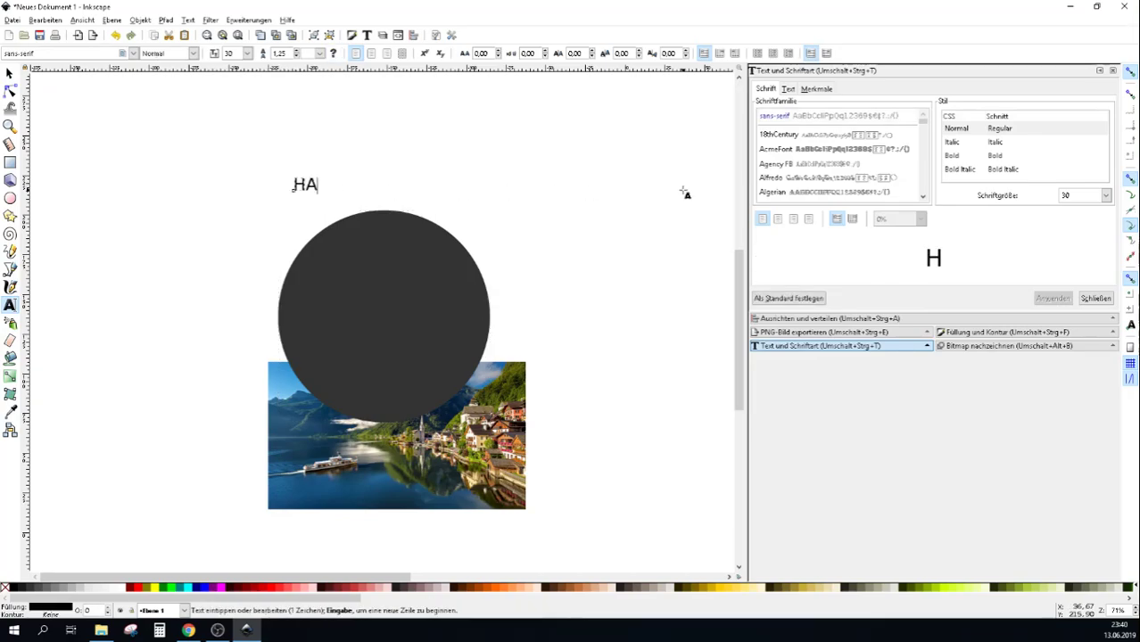
type("LLSTATT")
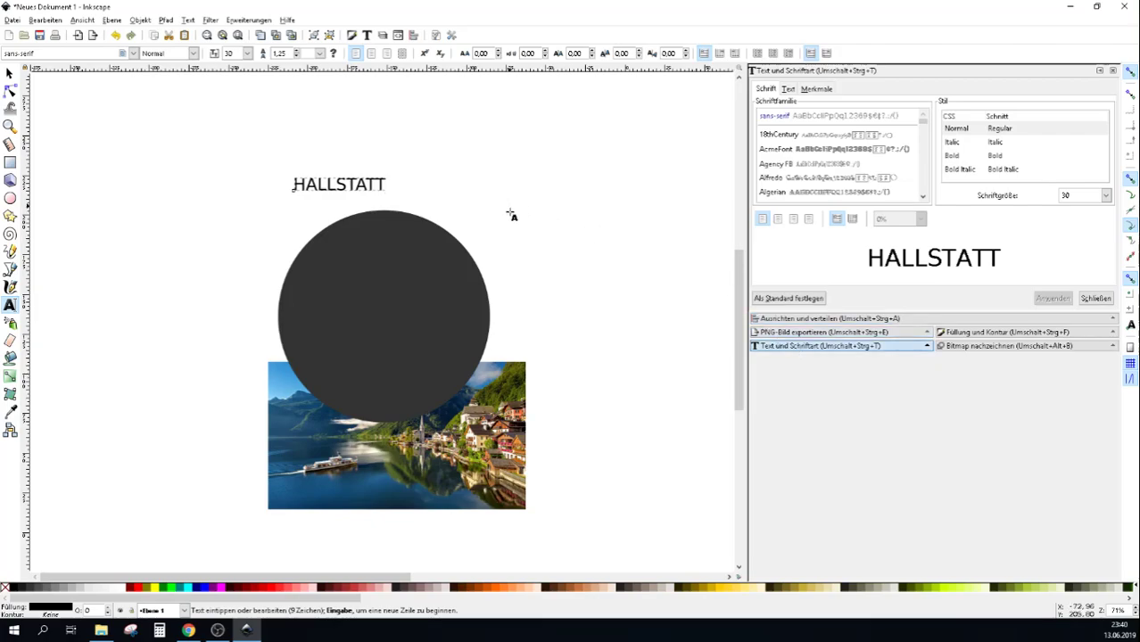
left_click(187, 21)
left_click(199, 34)
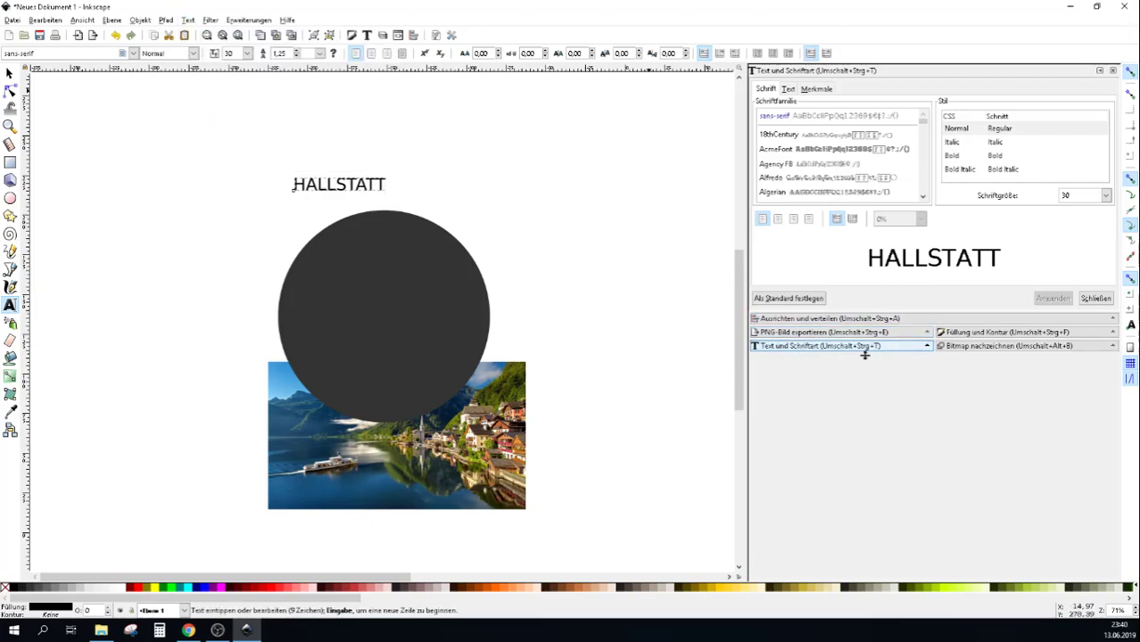
left_click(821, 152)
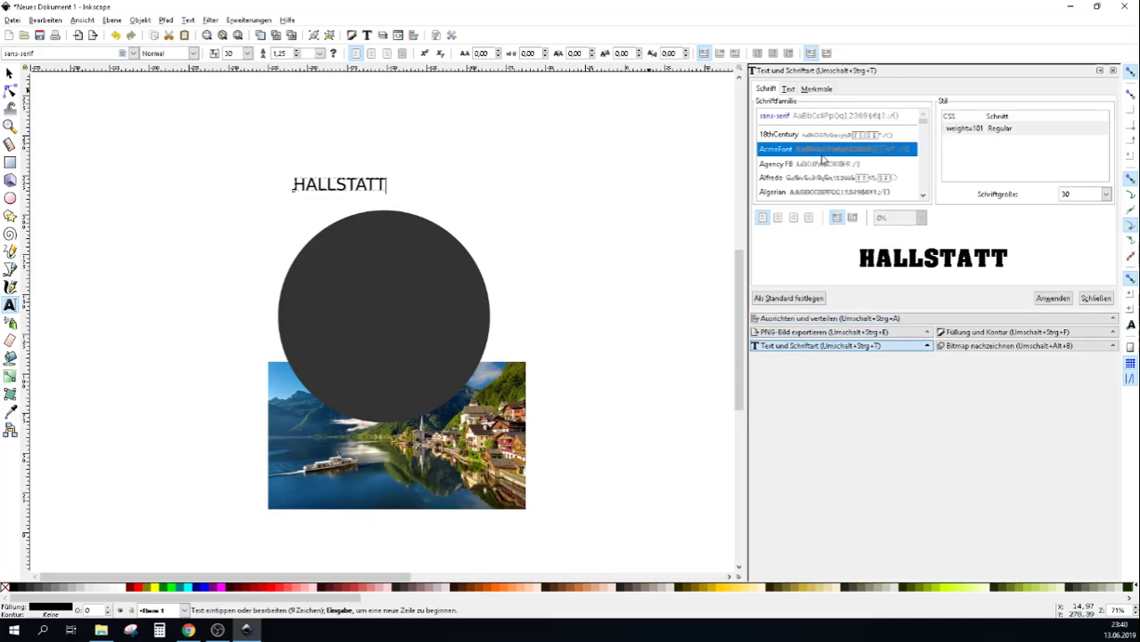
left_click(1052, 298)
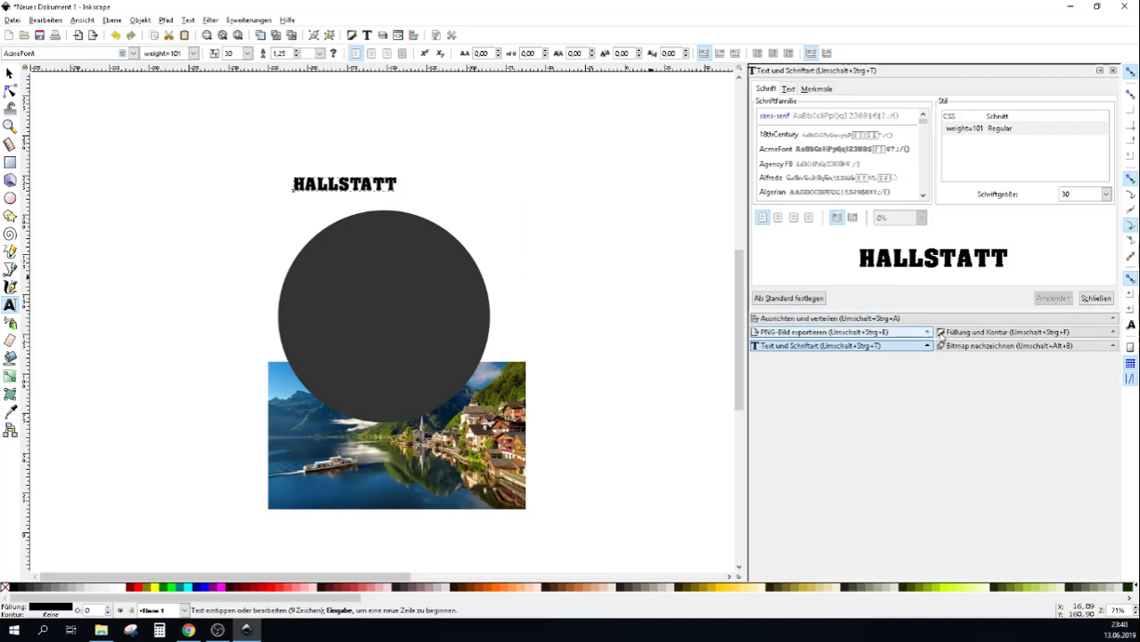
Scale the HALLSTATT text to about 85.31 pt and centre it just above the circle
left_click(9, 73)
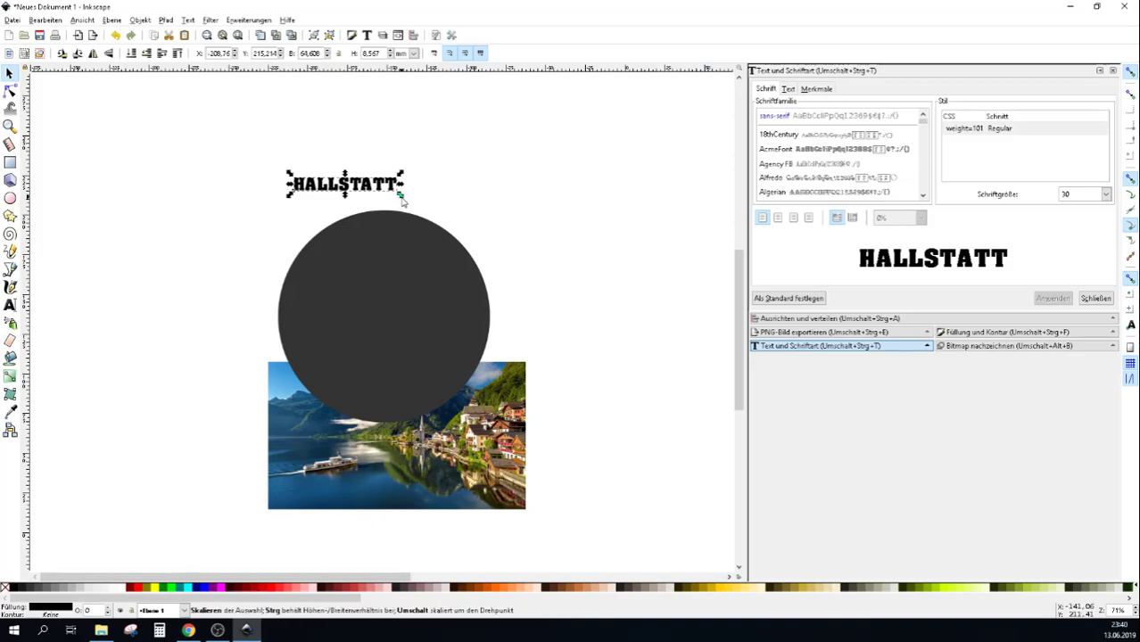
left_click_drag(401, 198, 662, 286)
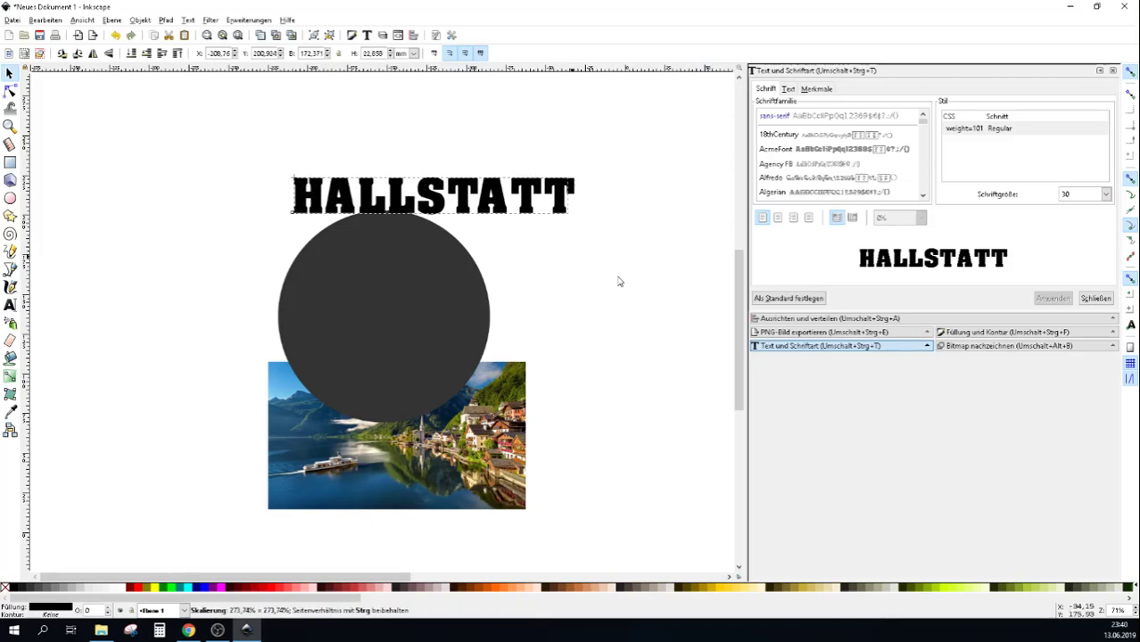
left_click_drag(566, 211, 466, 179)
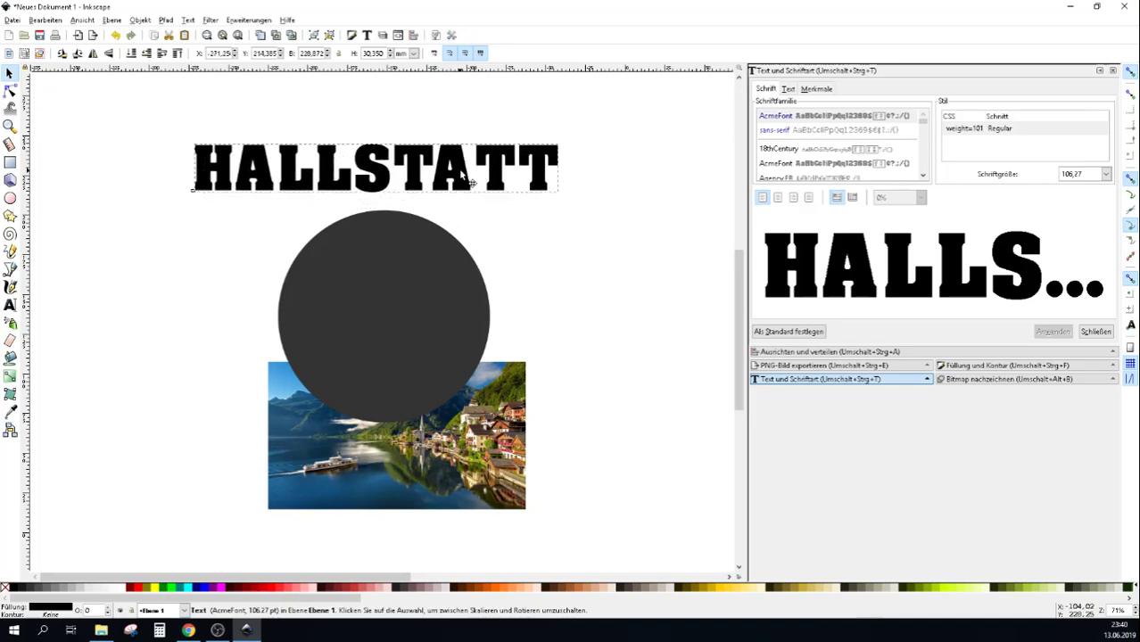
left_click_drag(564, 201, 534, 190)
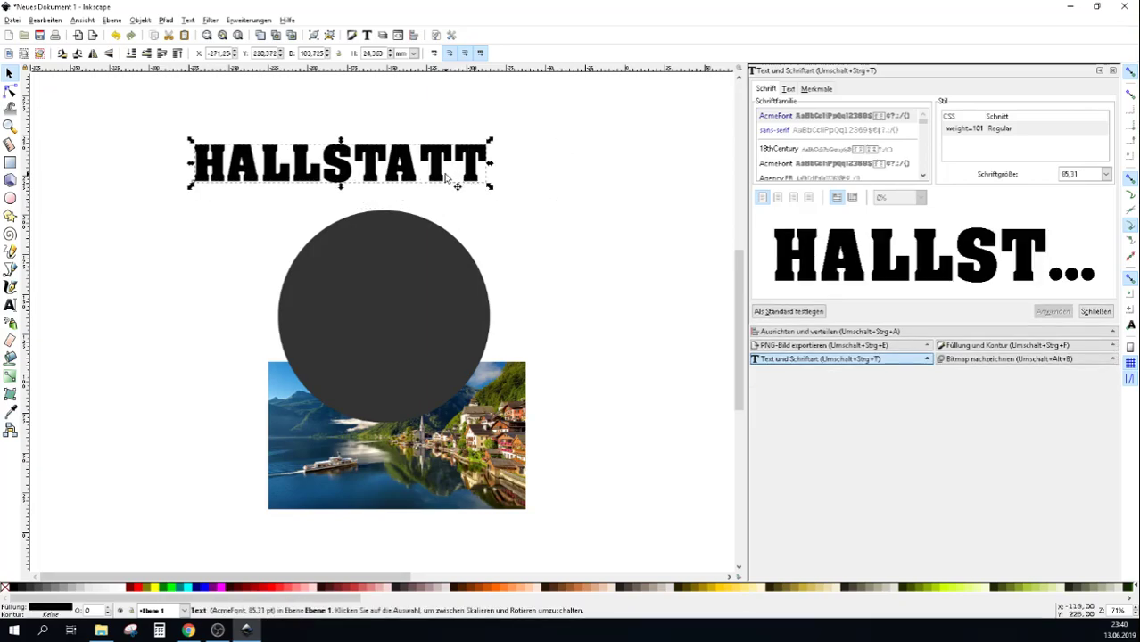
left_click_drag(444, 179, 489, 194)
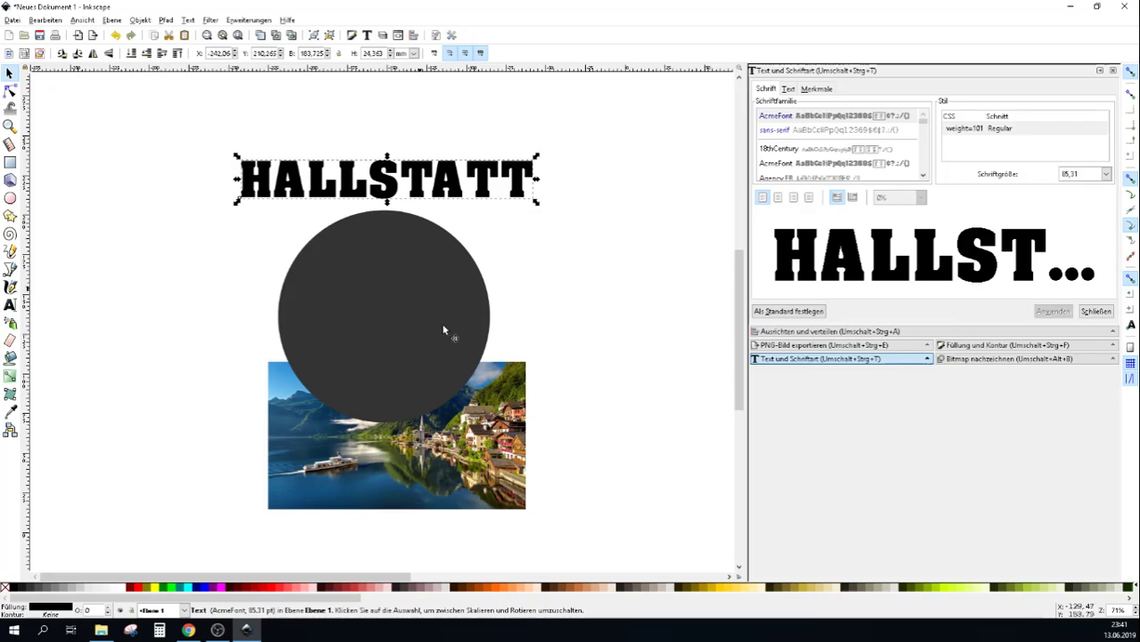
Select HALLSTATT together with the circle and put the text on the circle's path
left_click(373, 319, "shift")
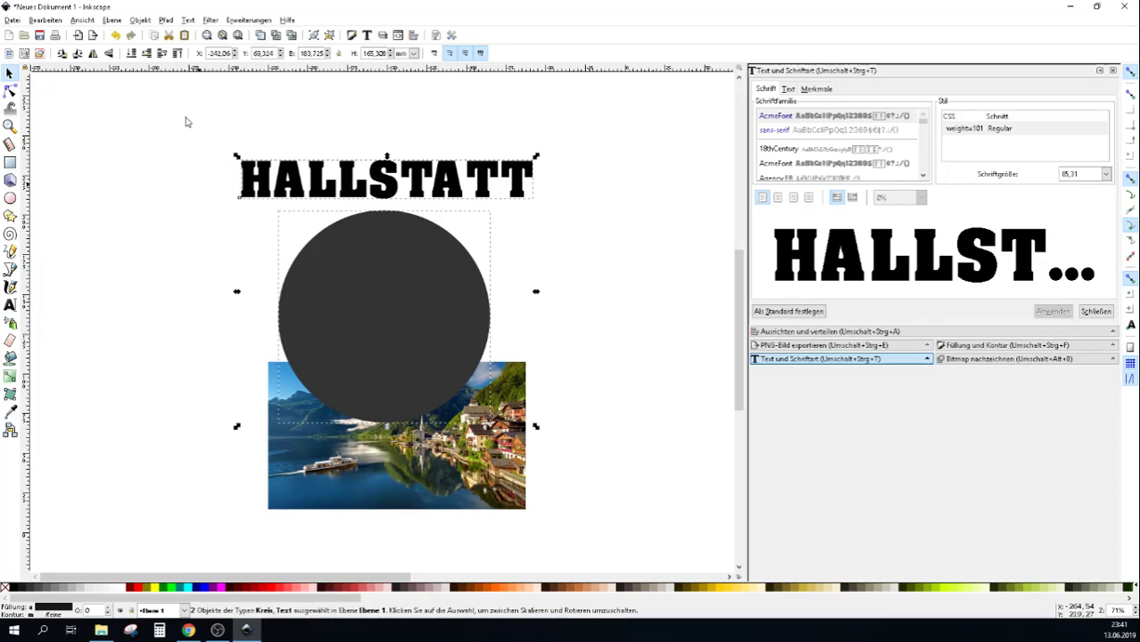
left_click_drag(152, 112, 627, 460)
left_click(126, 254)
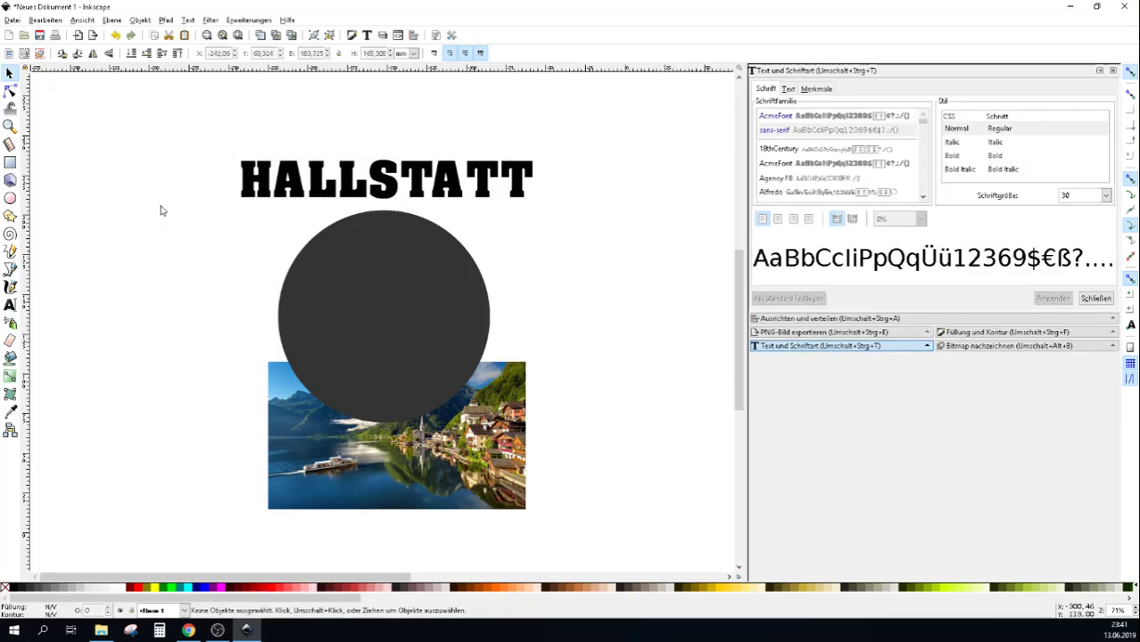
left_click_drag(100, 114, 675, 441)
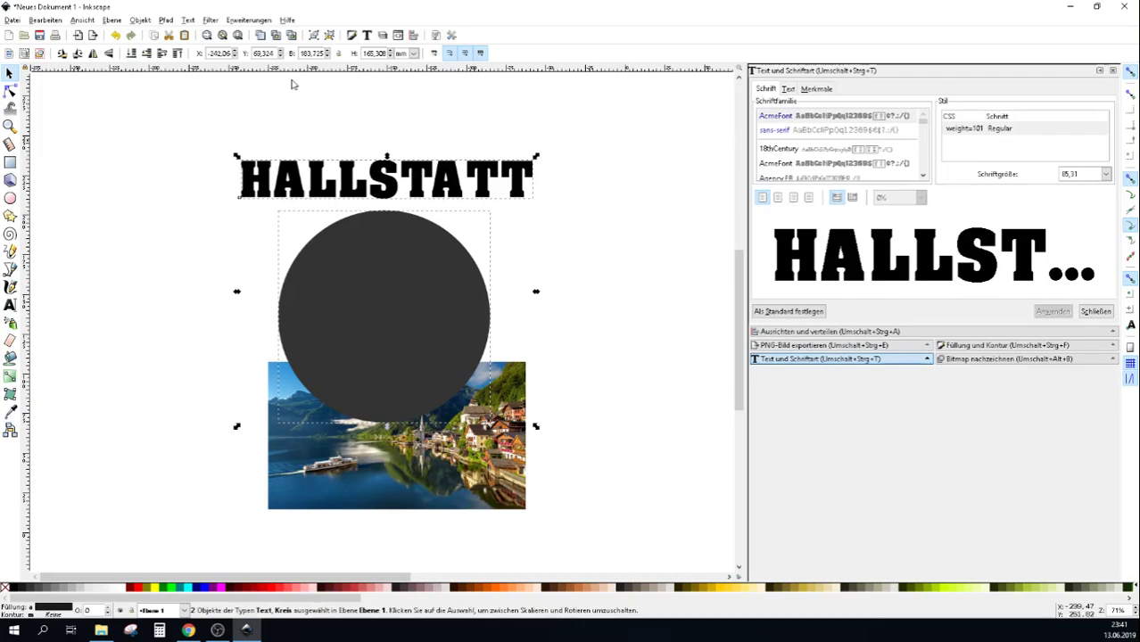
left_click(188, 19)
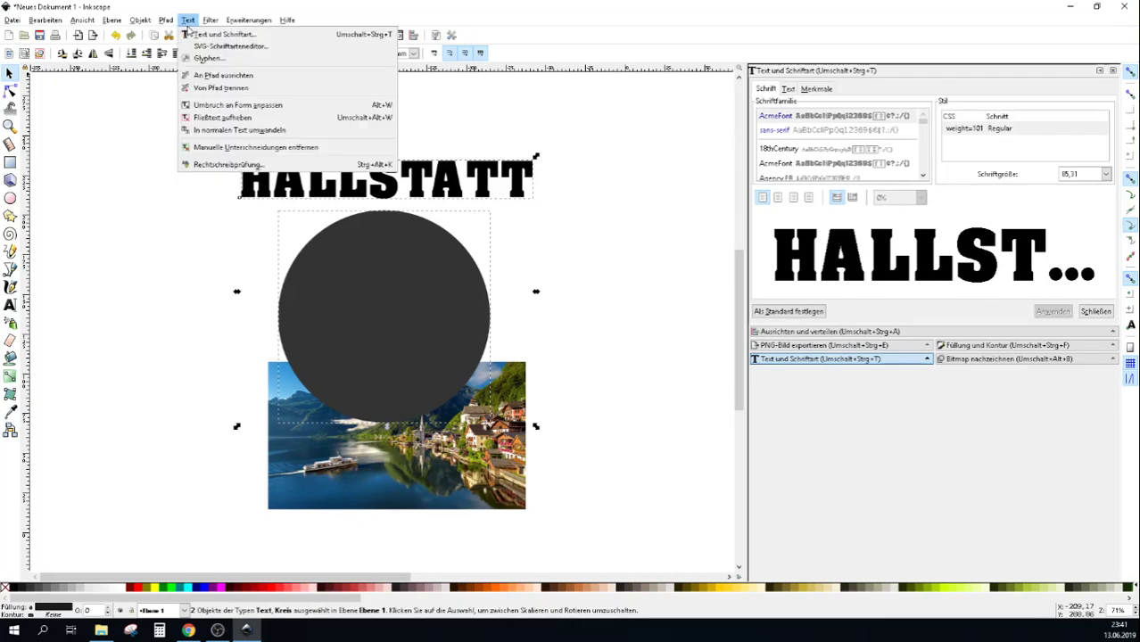
left_click(221, 76)
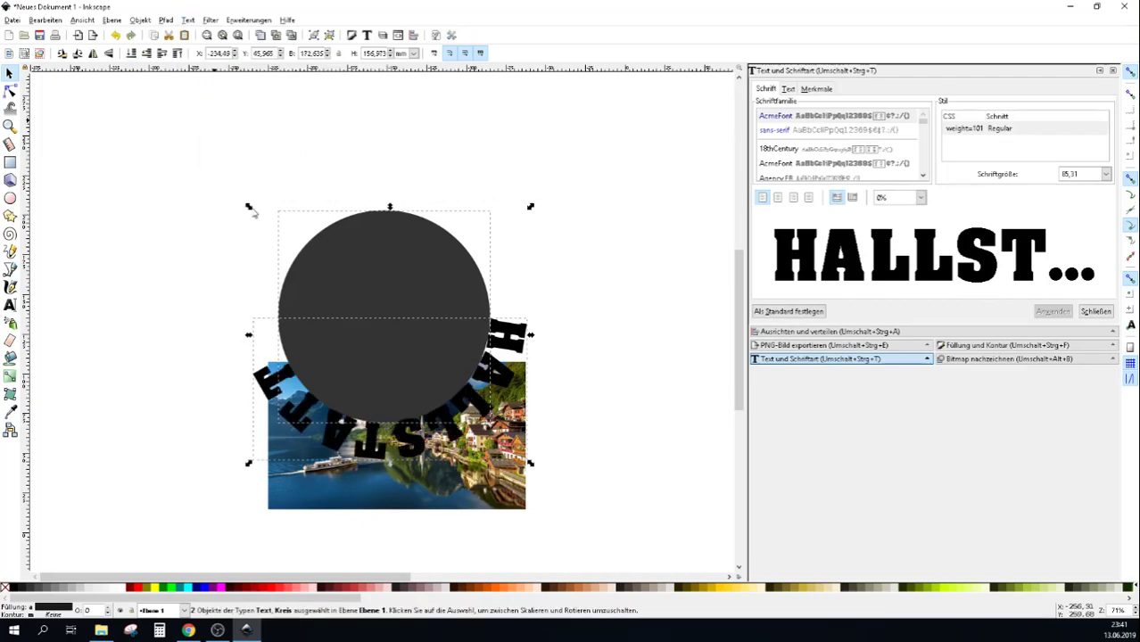
Move the circle and its curved HALLSTATT text up-left, then select both together
left_click_drag(340, 340, 304, 228)
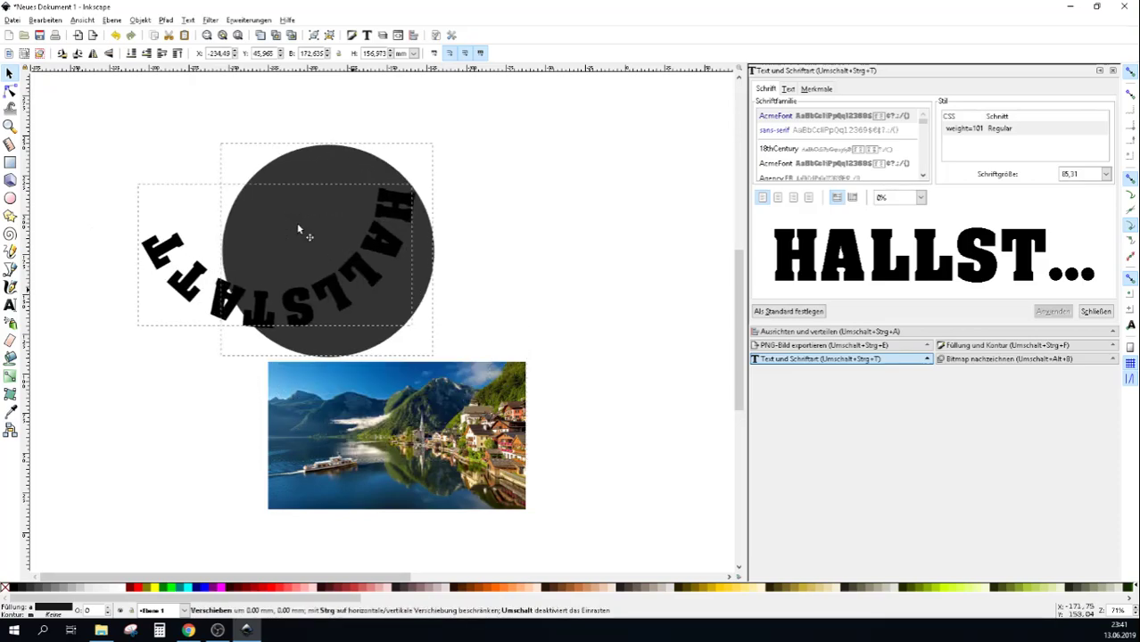
left_click(177, 394)
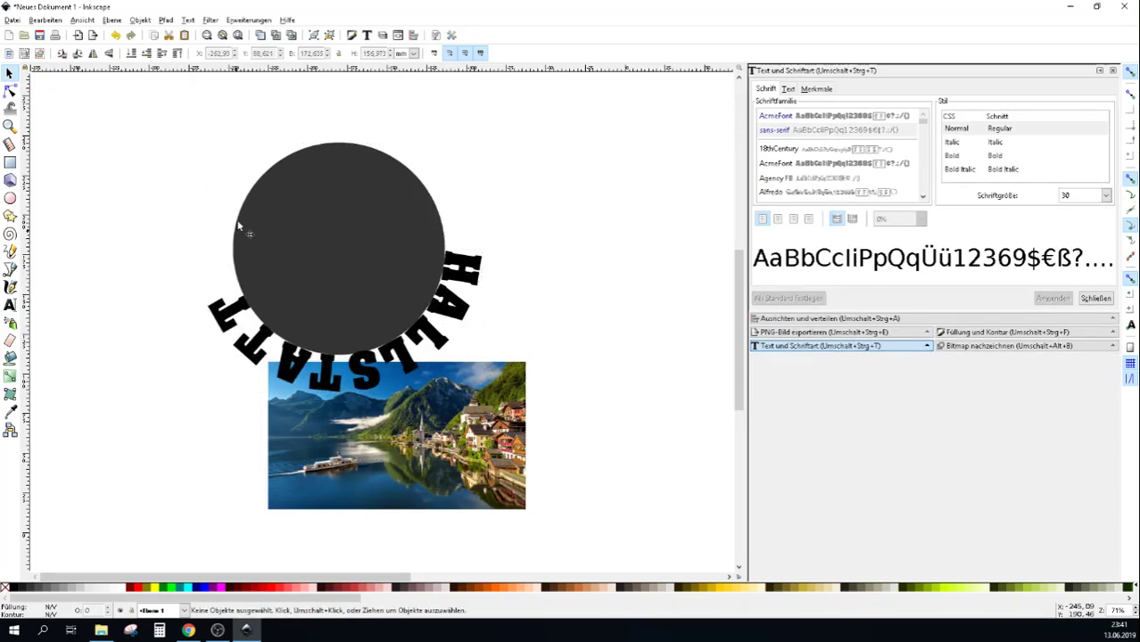
left_click_drag(112, 140, 580, 438)
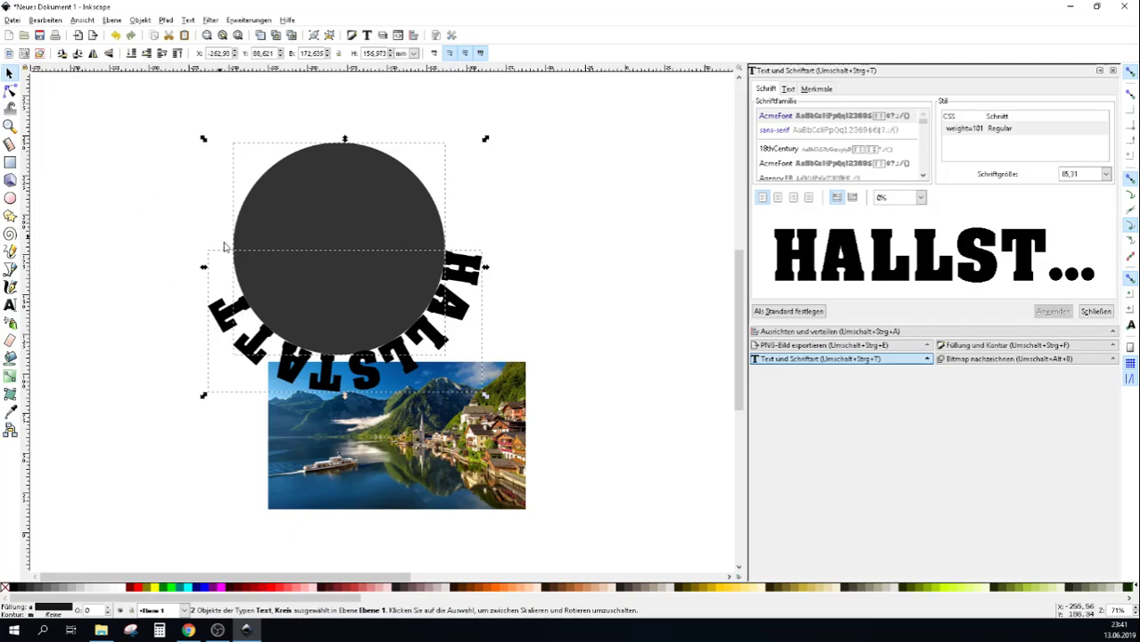
Group the circle and HALLSTATT text with Ctrl+G and raise the group to the top
key("ctrl+g")
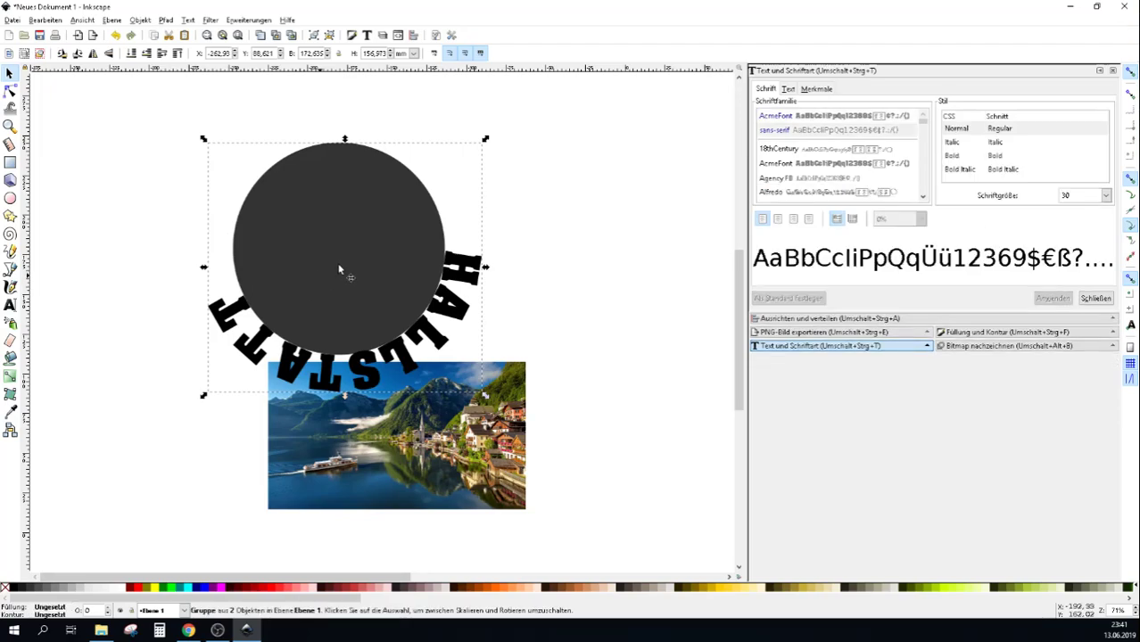
left_click(338, 251)
left_click(331, 221)
left_click(140, 21)
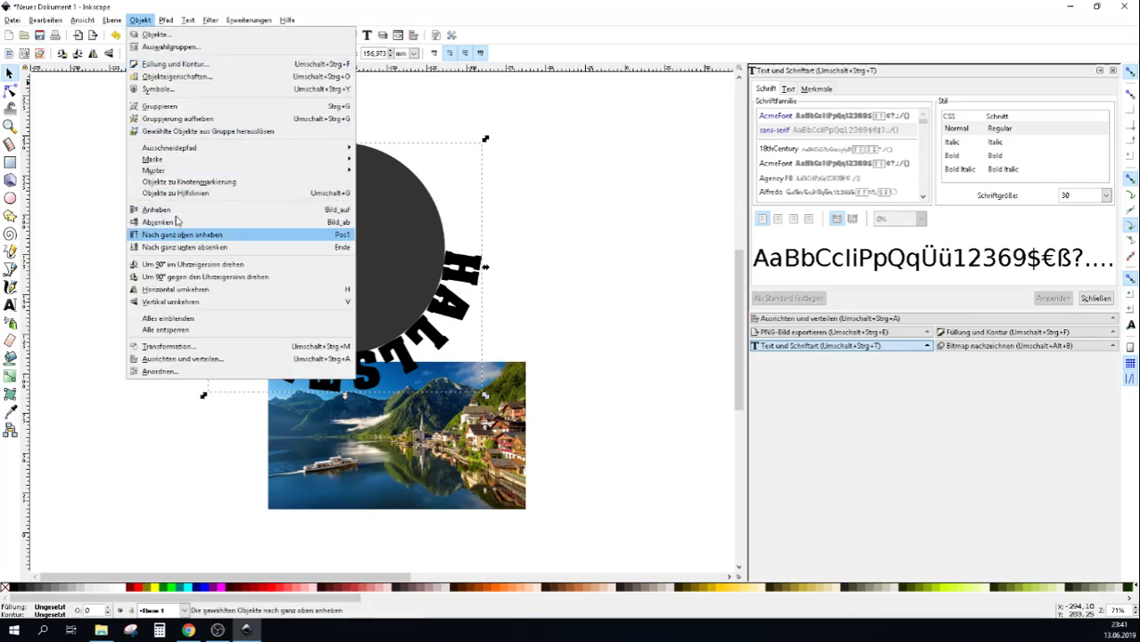
left_click(182, 107)
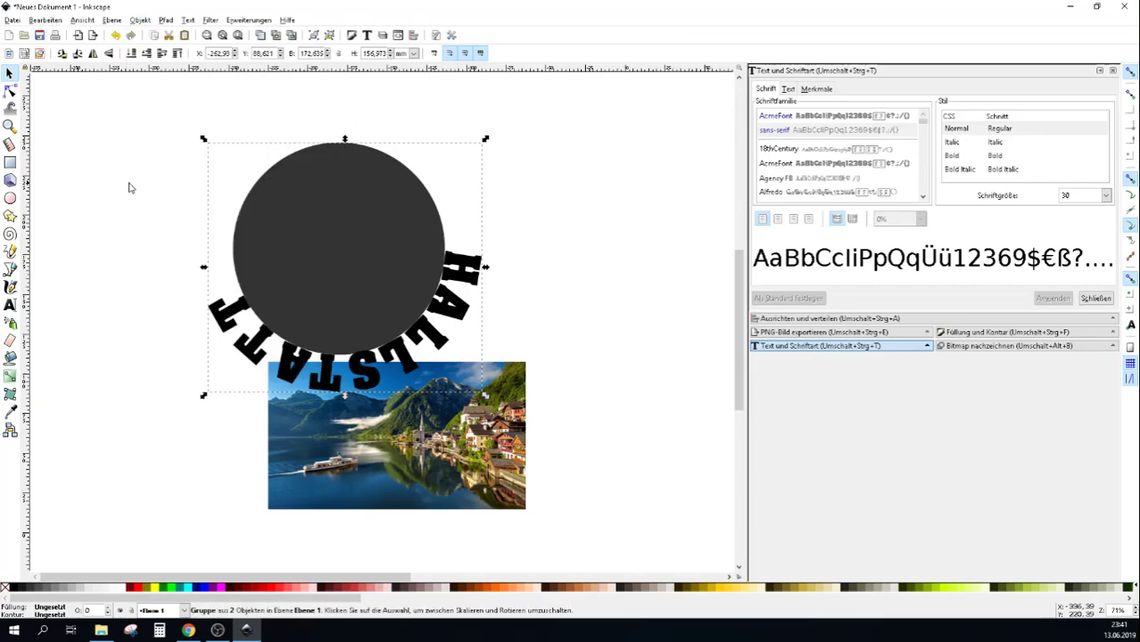
left_click(282, 227)
key("ctrl")
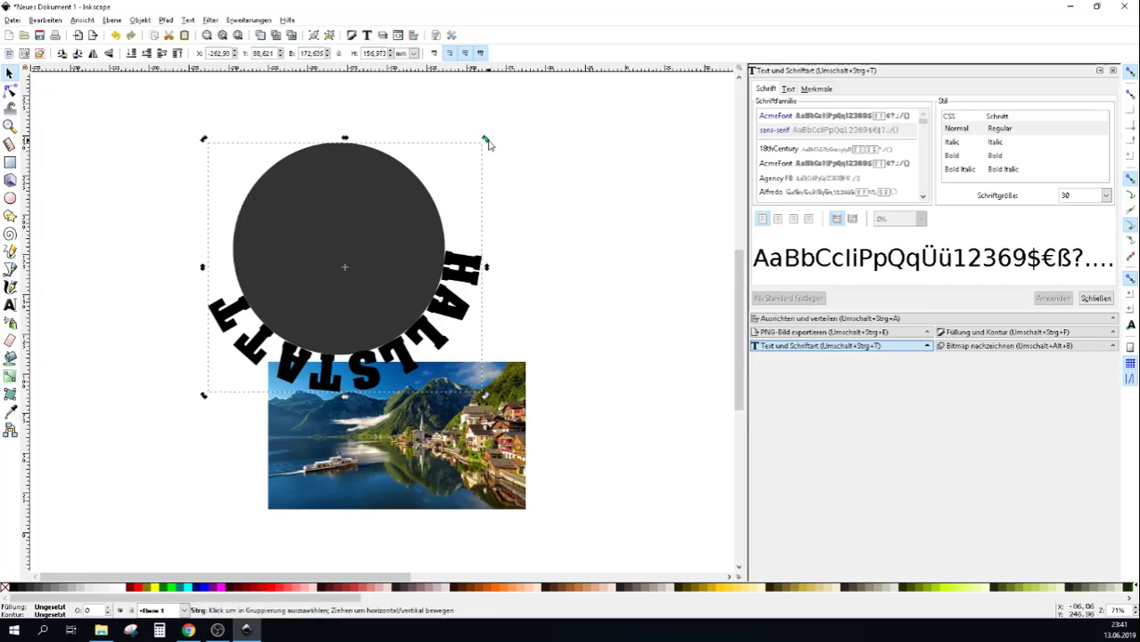
Rotate the group about -45°, then reselect it for angle-snapped rotation
mouse_move(486, 141)
left_mouse_down()
mouse_move(534, 272)
mouse_move(508, 321)
left_mouse_up()
left_click(114, 361)
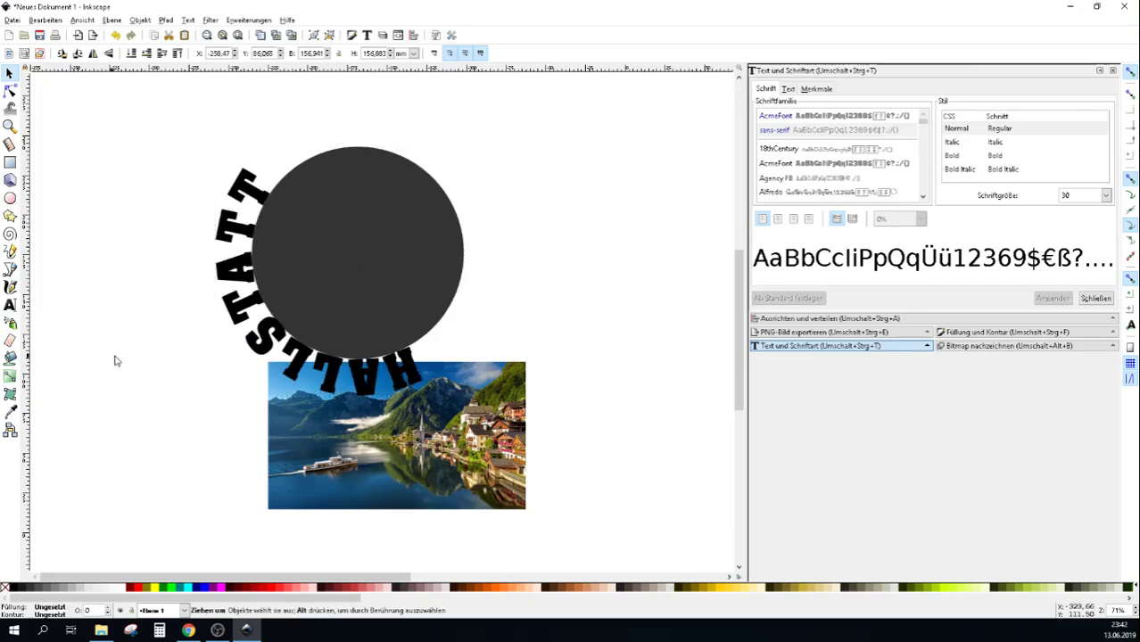
left_click(283, 302)
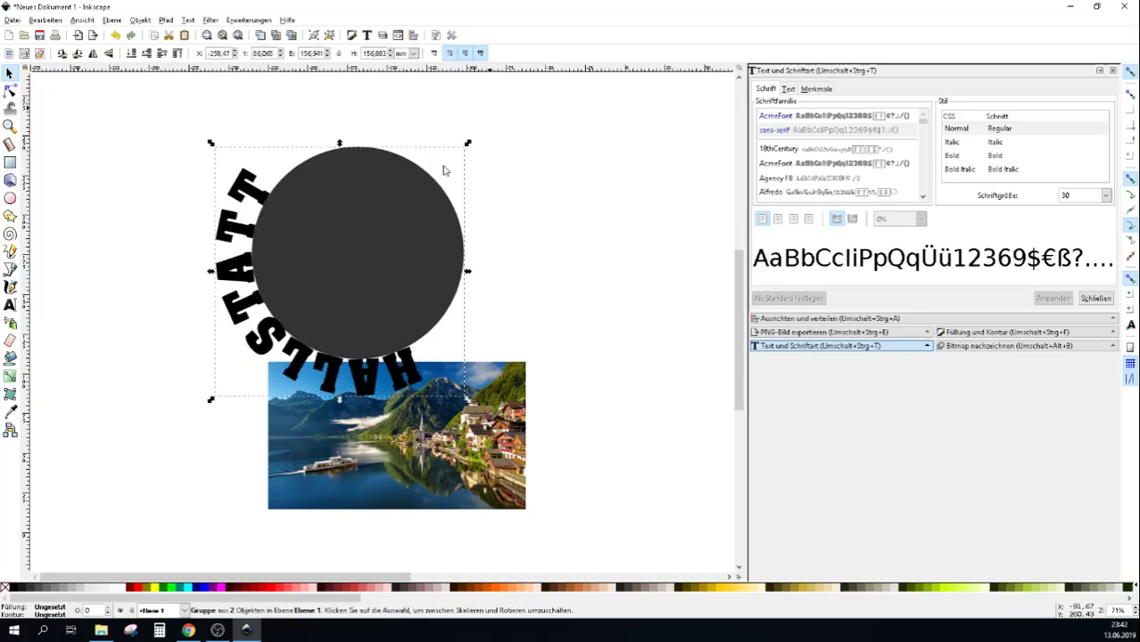
left_click(313, 272)
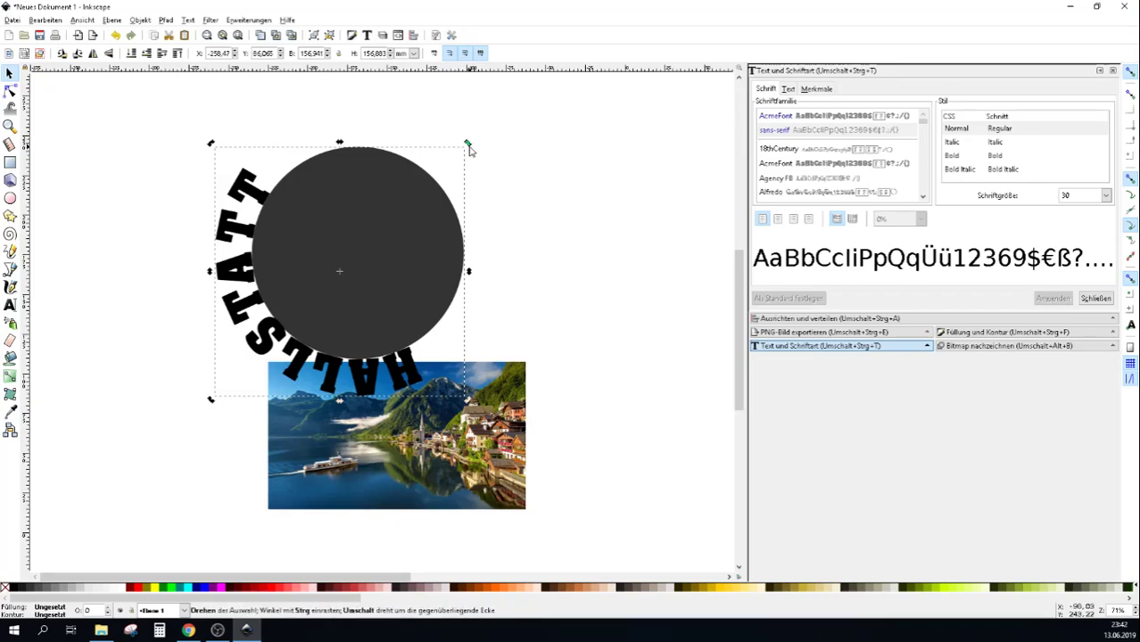
key("ctrl")
Rotate the group around -120° until HALLSTATT sits upright across the circle's top
left_click_drag(469, 147, 500, 254)
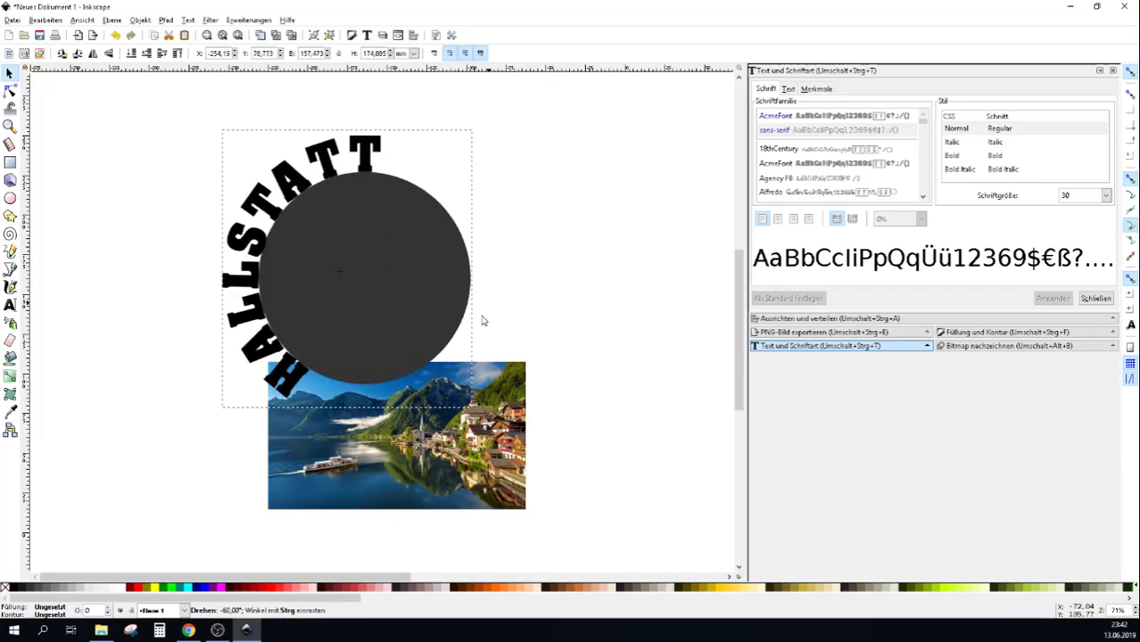
mouse_move(500, 254)
left_mouse_down()
mouse_move(407, 385)
mouse_move(386, 396)
left_mouse_up()
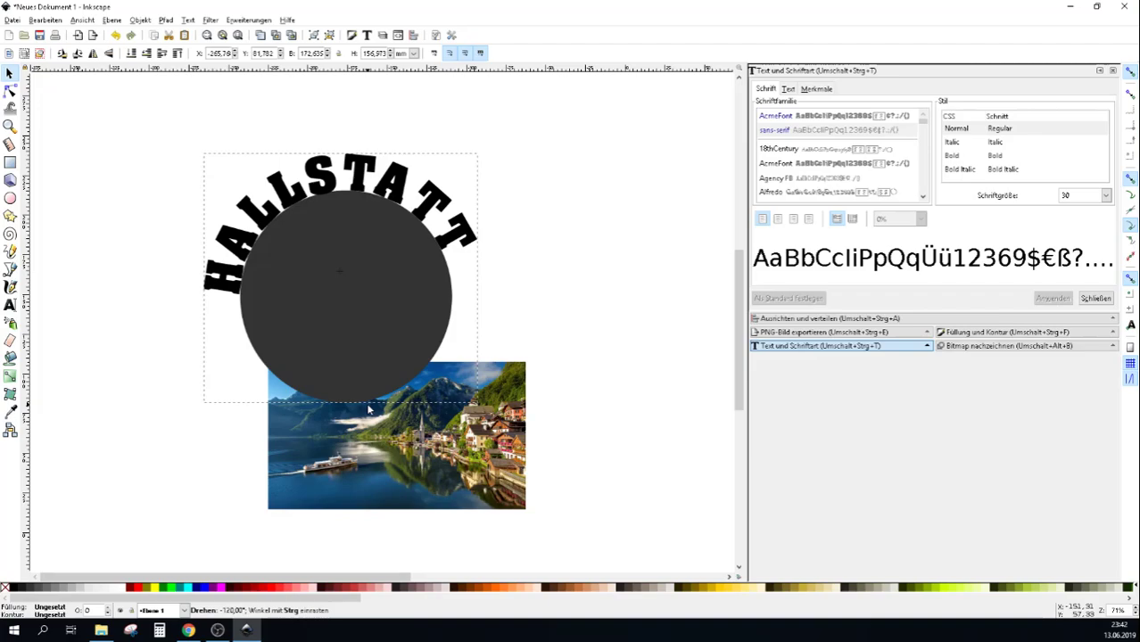
left_click_drag(369, 409, 369, 406)
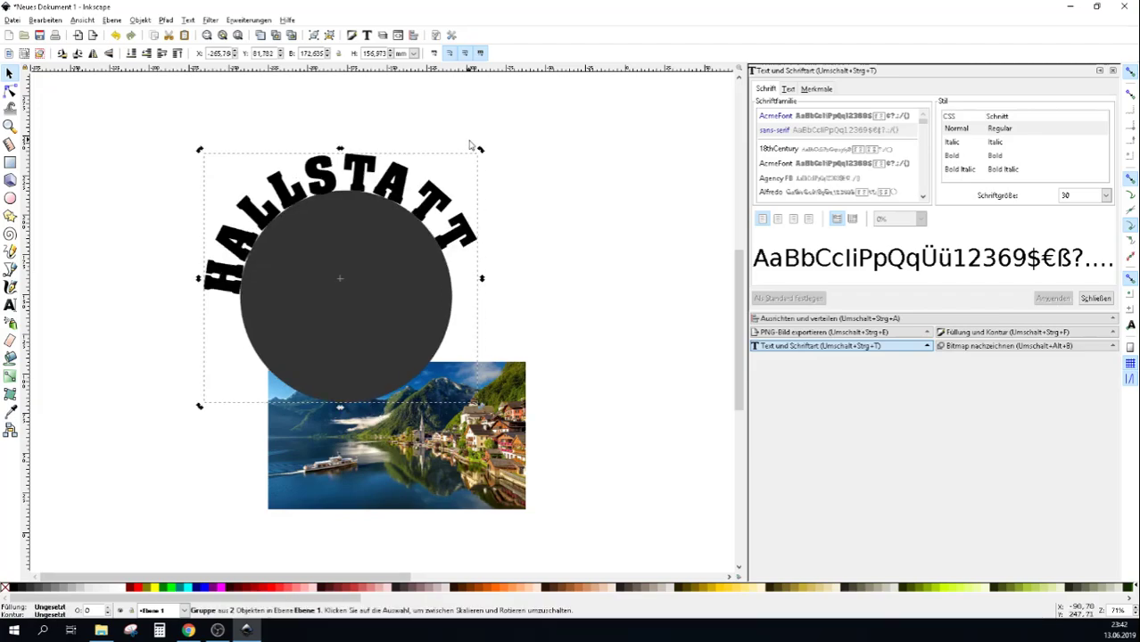
left_click_drag(481, 152, 499, 182)
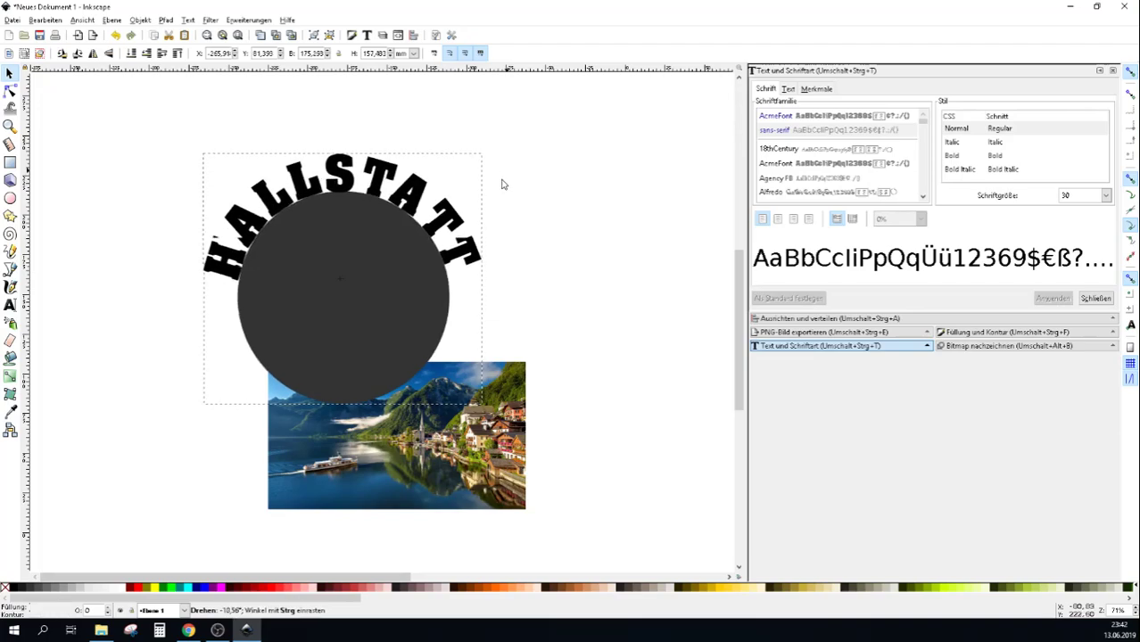
left_click_drag(499, 182, 502, 182)
left_click(173, 369)
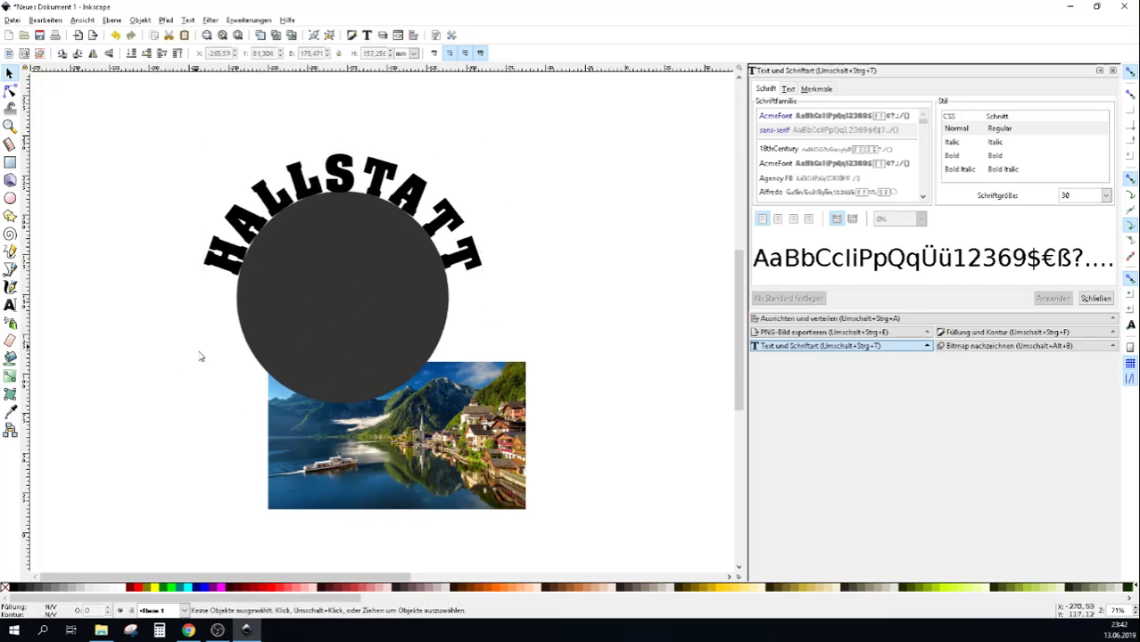
Ungroup the arched HALLSTATT text from the dark circle
left_click(303, 264)
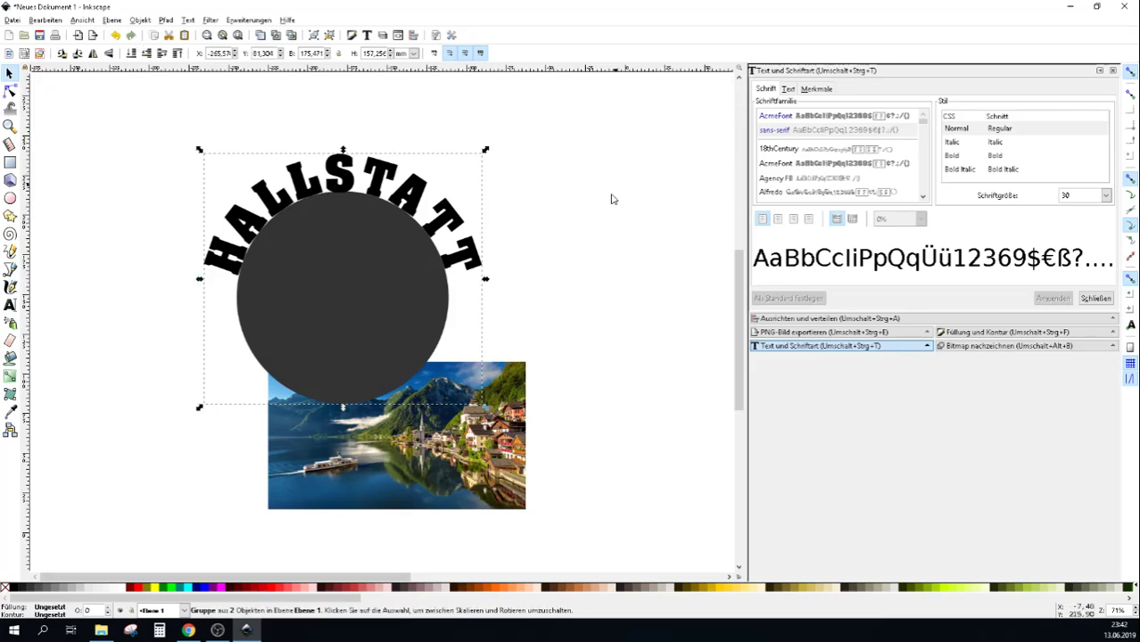
left_click_drag(316, 295, 319, 286)
left_click(143, 20)
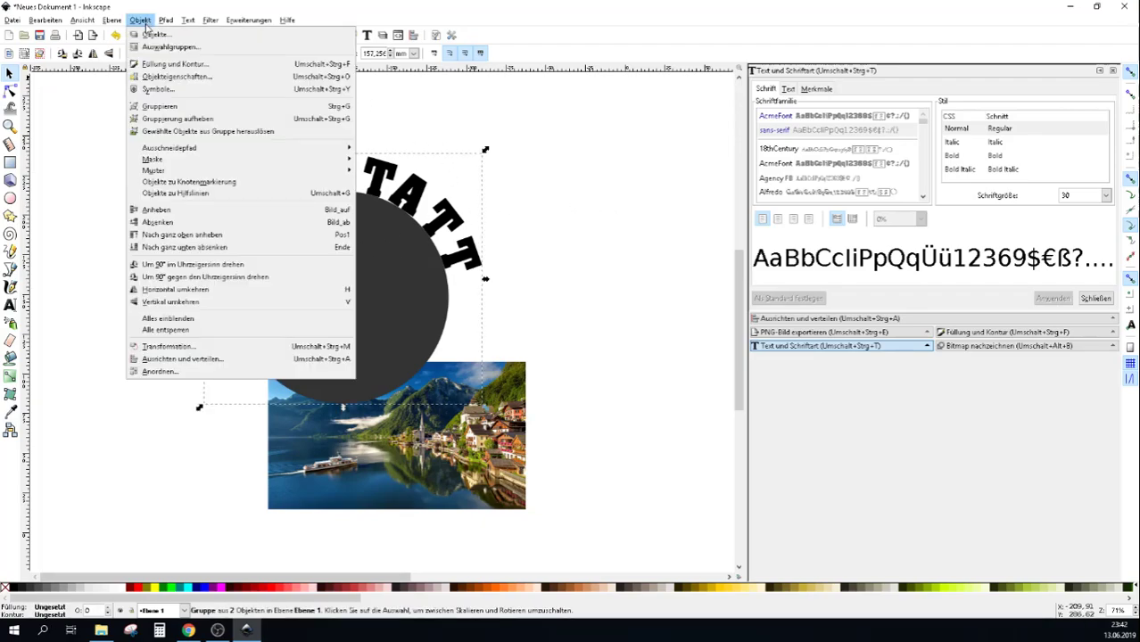
left_click(161, 109)
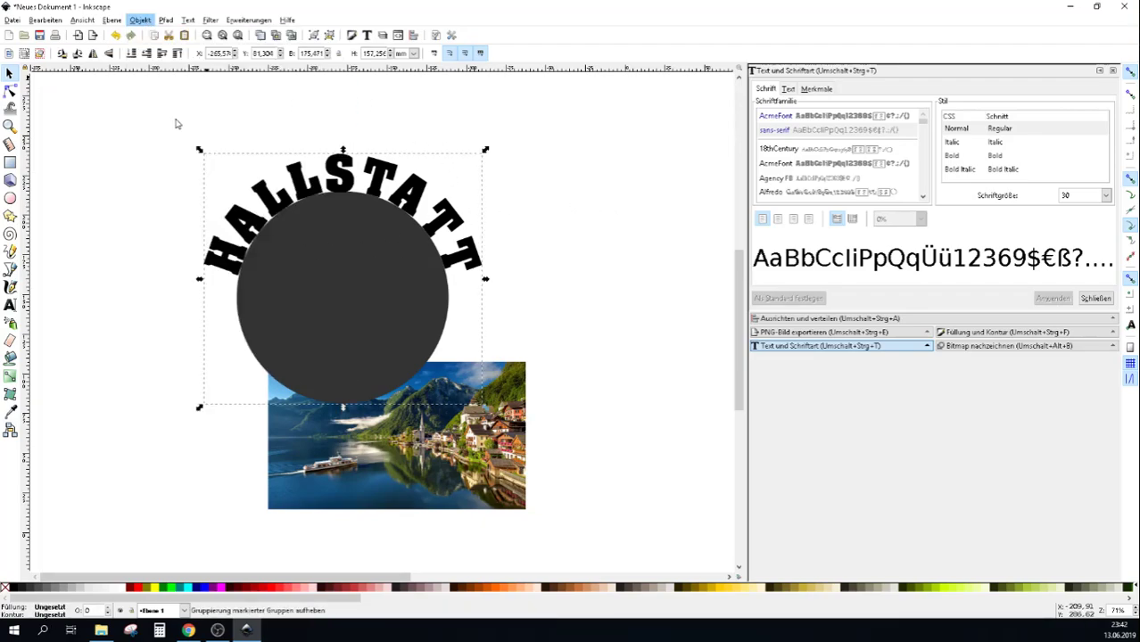
Drag the circle up and right so it rests on the lake photo's top edge
left_click(340, 308)
mouse_move(339, 311)
left_mouse_down()
mouse_move(335, 336)
mouse_move(367, 269)
left_mouse_up()
left_click(160, 342)
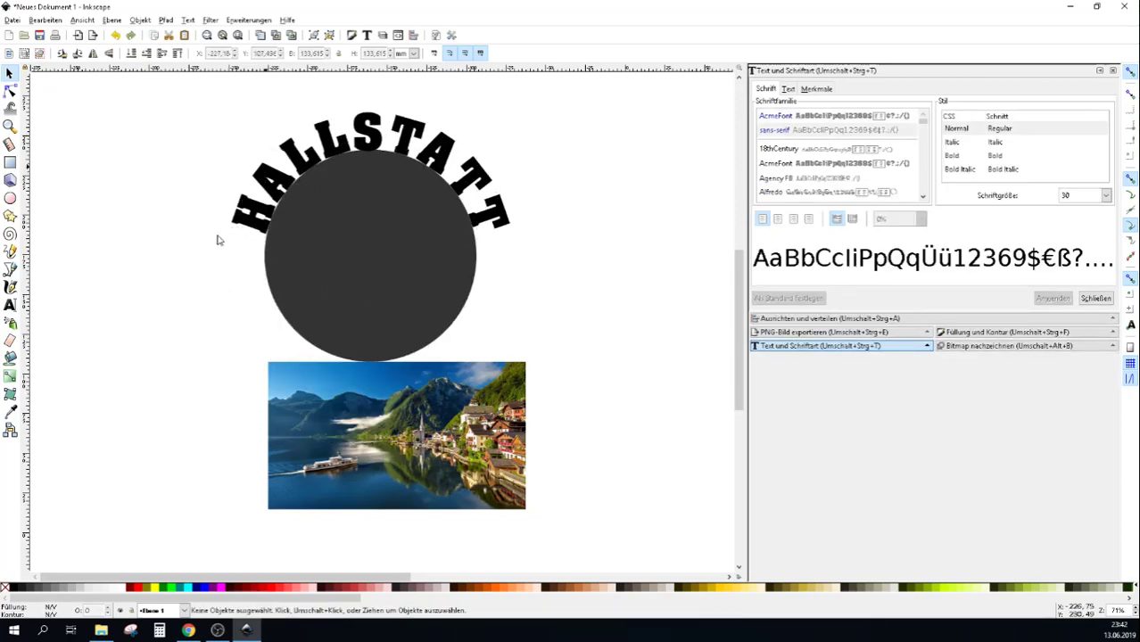
Move the curved HALLSTATT text aside and delete the dark circle, straightening the text
left_click(324, 167)
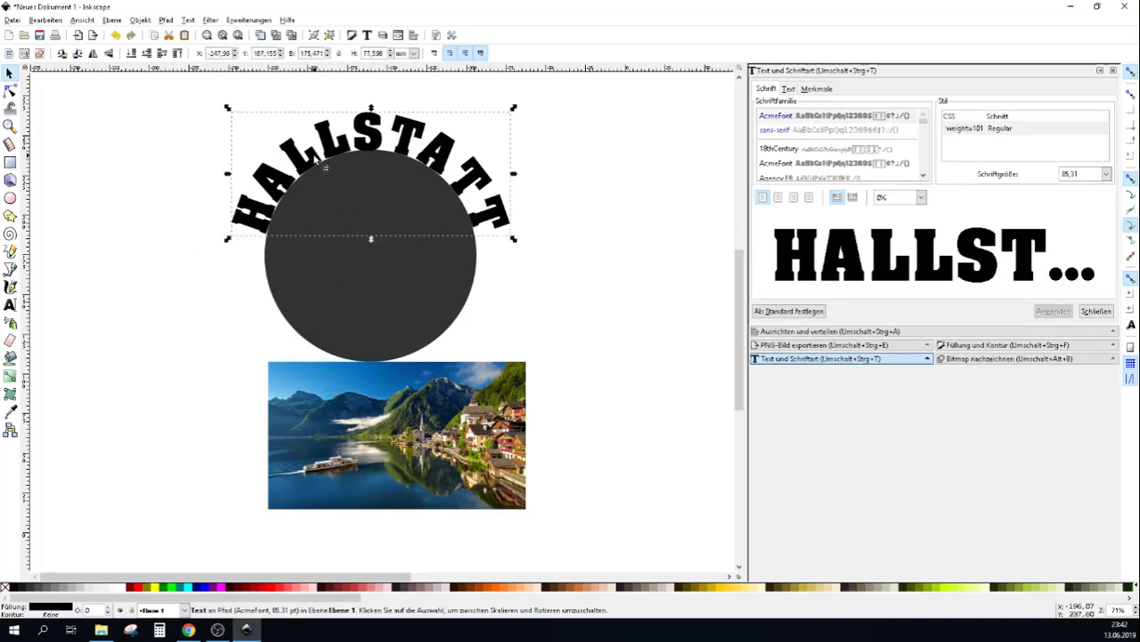
left_click_drag(324, 167, 170, 184)
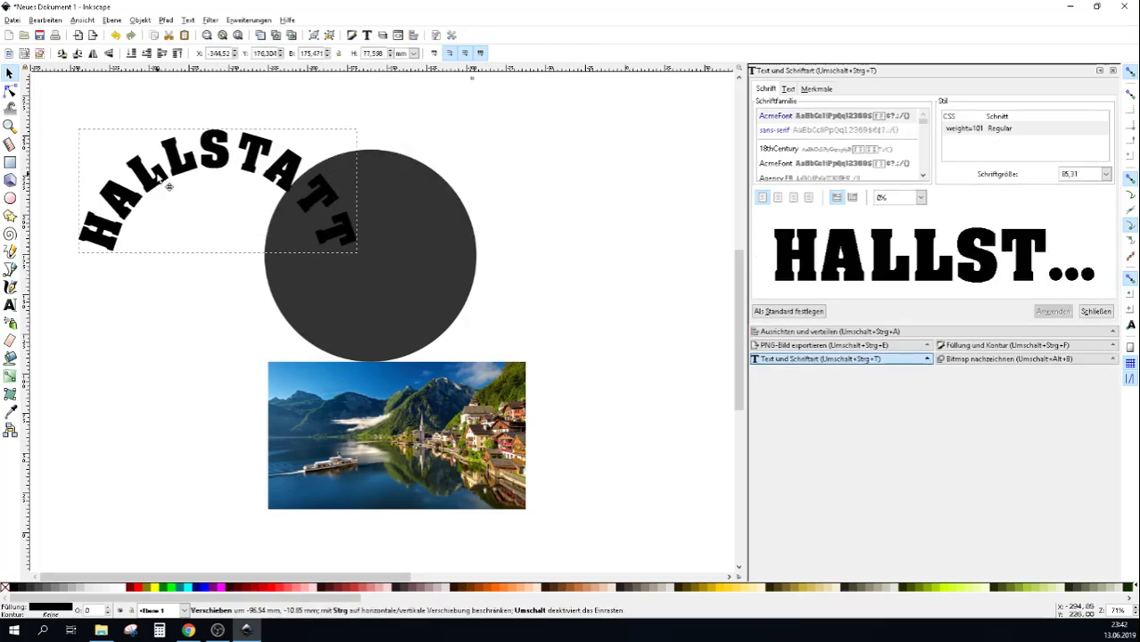
left_click(170, 340)
left_click(469, 252)
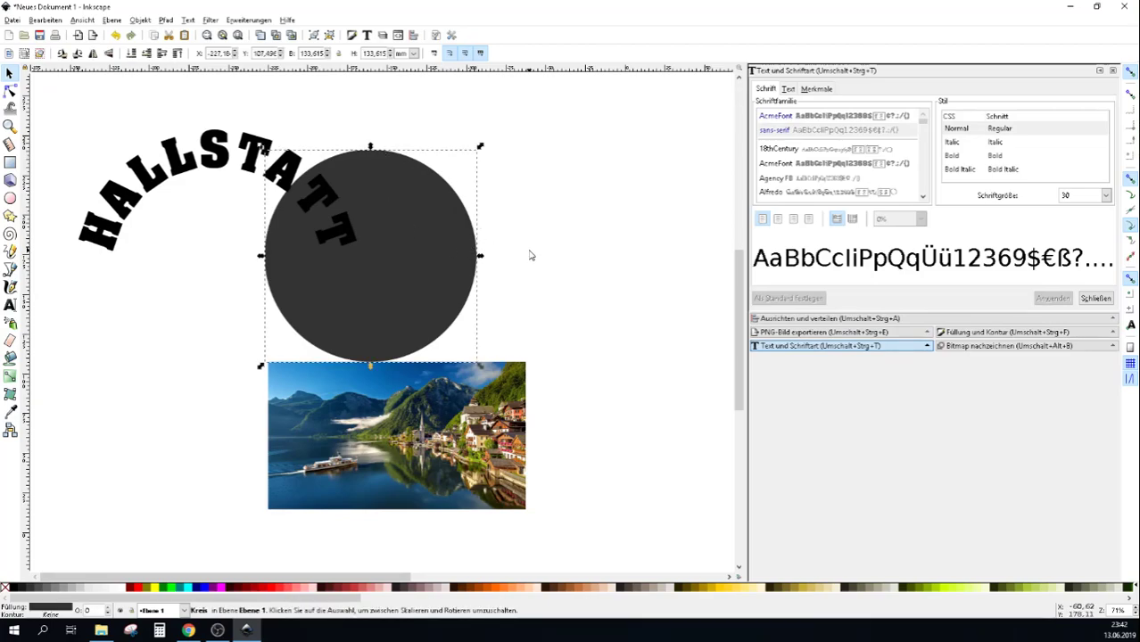
key("Delete")
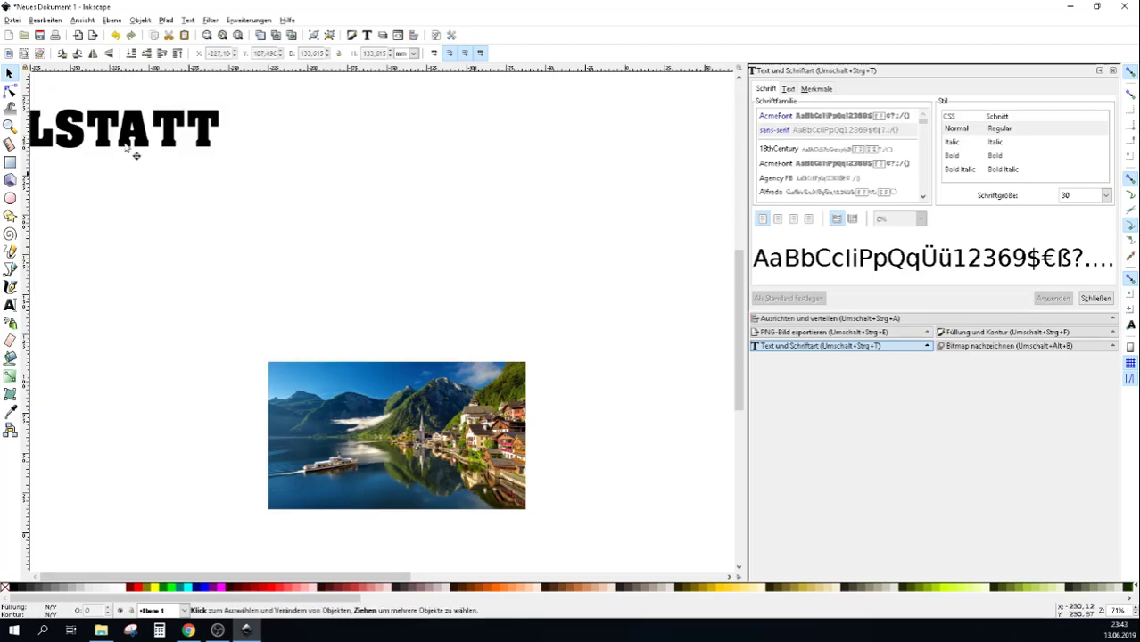
left_click_drag(146, 149, 460, 218)
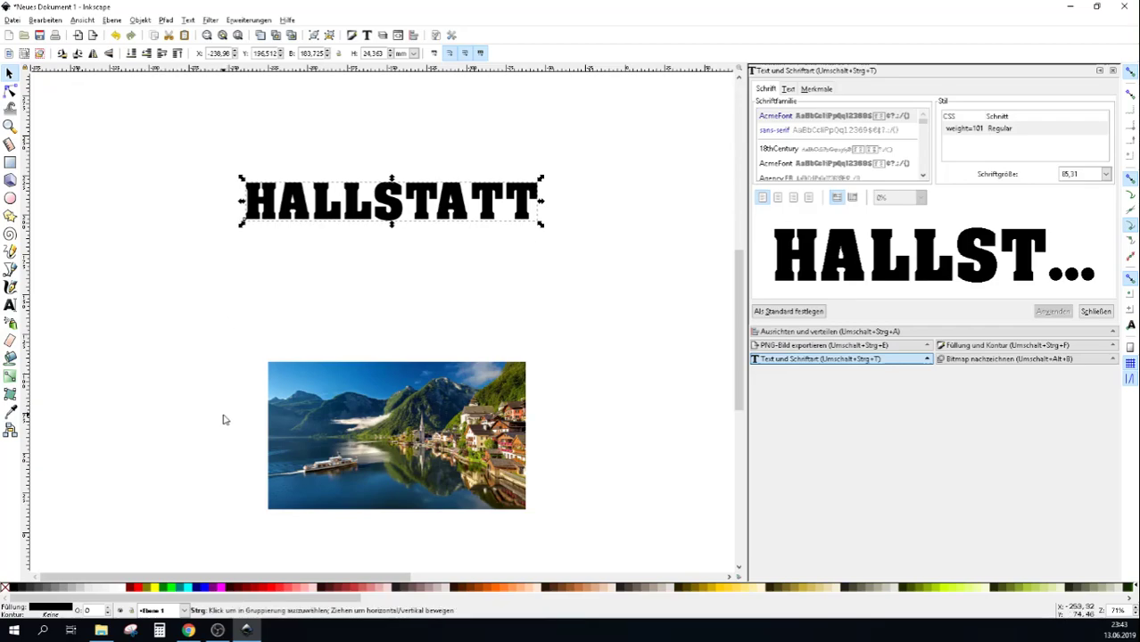
Undo twice to restore the circle and arch, then select both text and circle
key("ctrl+z")
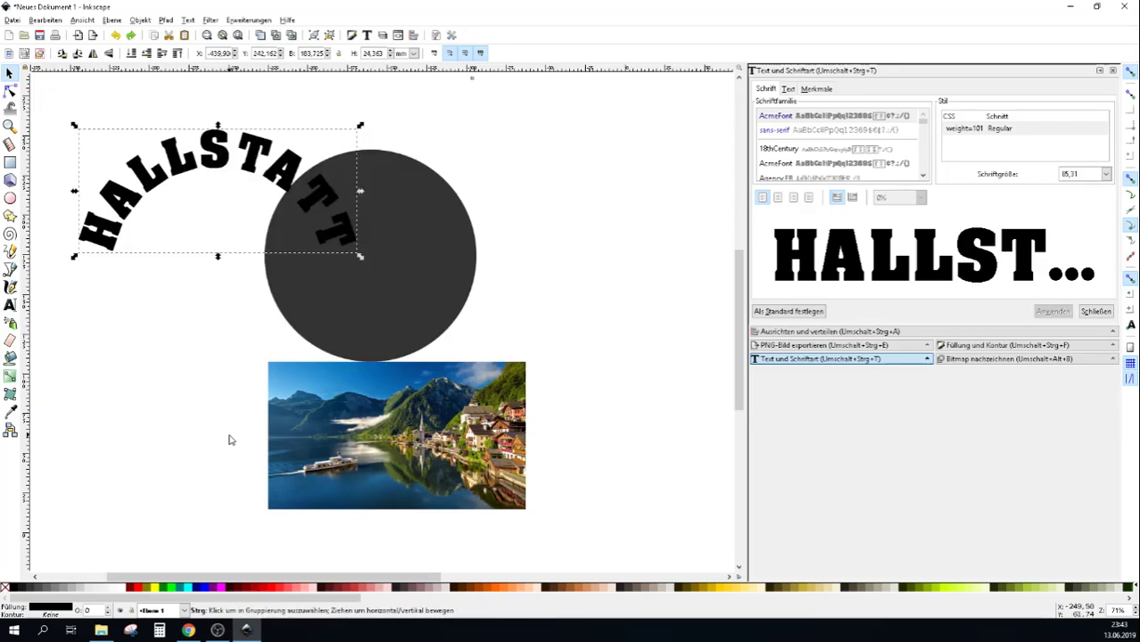
key("ctrl+z")
left_click(198, 390)
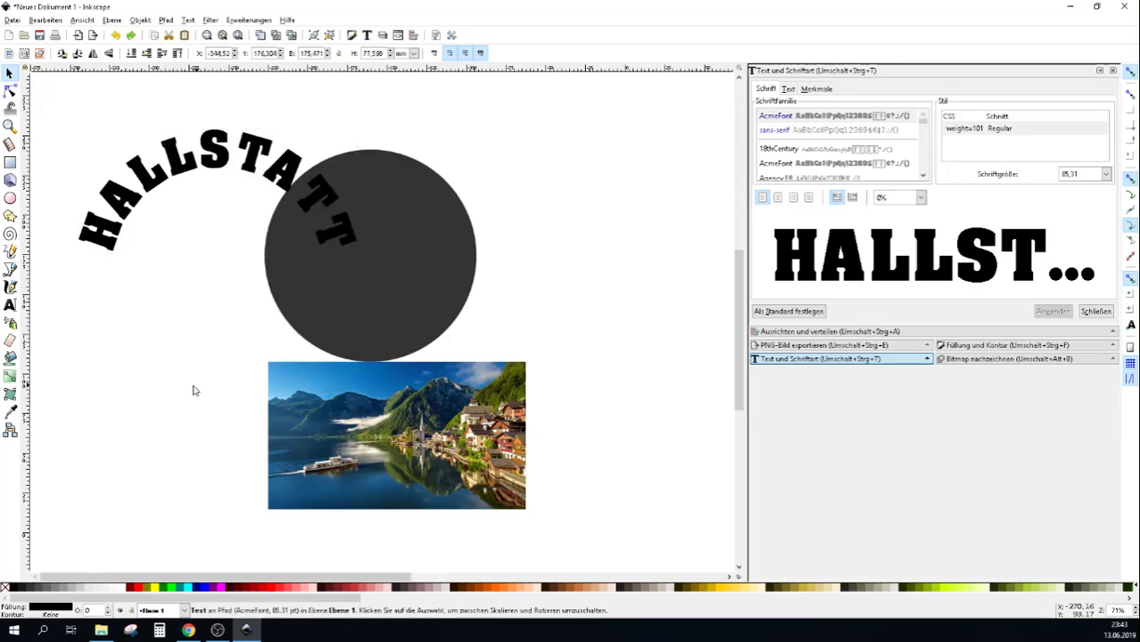
mouse_move(46, 93)
left_mouse_down()
mouse_move(535, 390)
mouse_move(554, 373)
left_mouse_up()
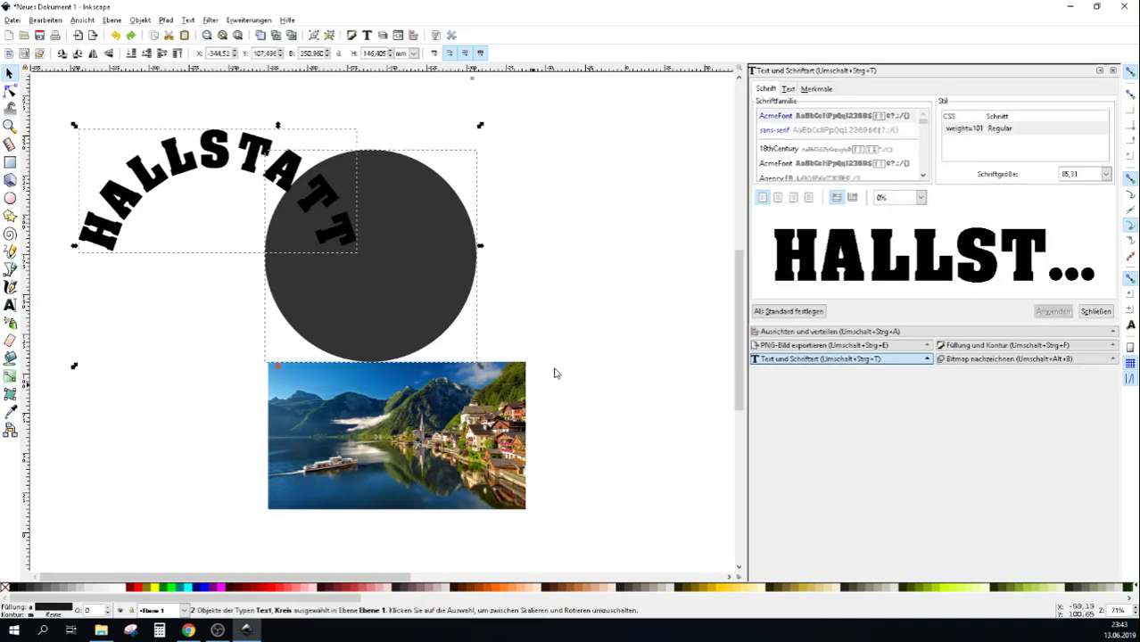
Convert the arched text and circle to paths, testing and undoing a node edit on the A
left_click(165, 20)
left_click(179, 33)
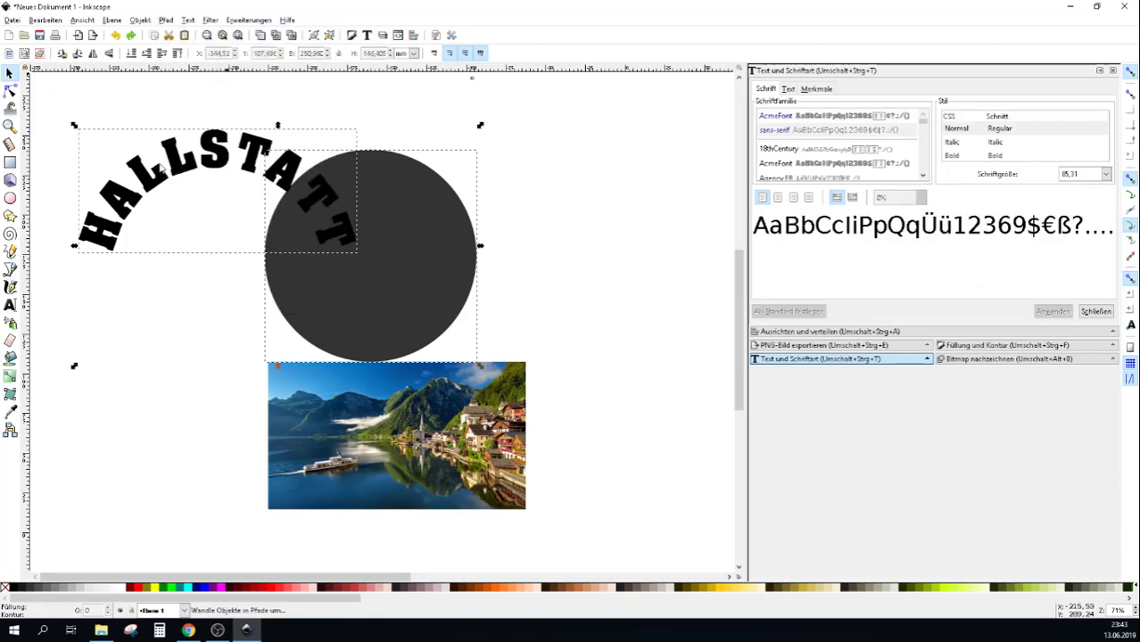
left_click(123, 326)
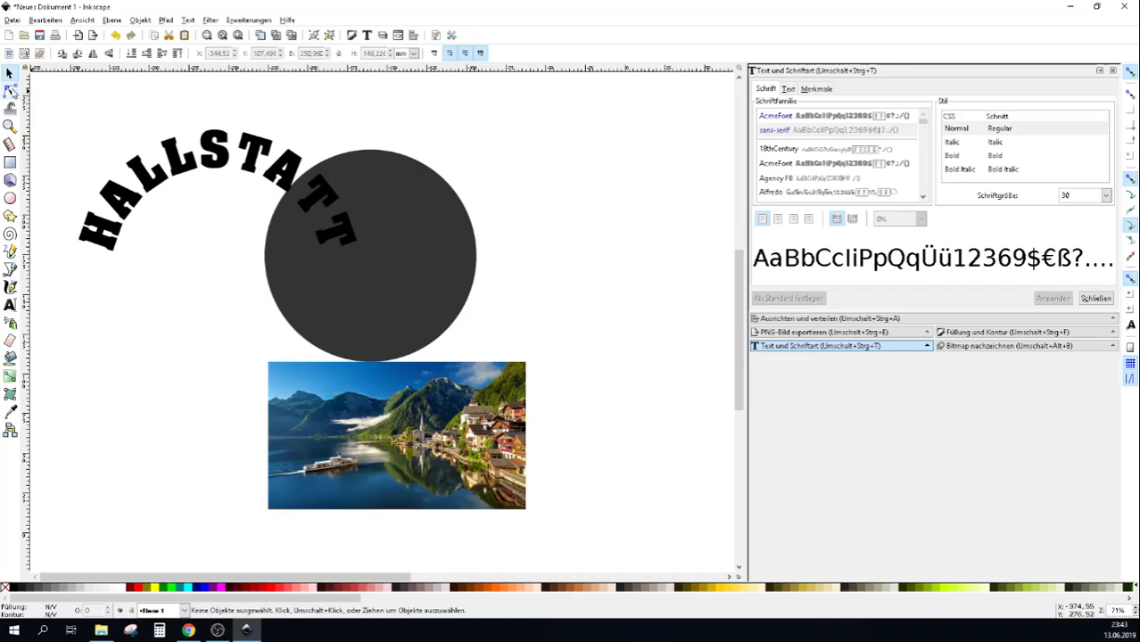
left_click(10, 90)
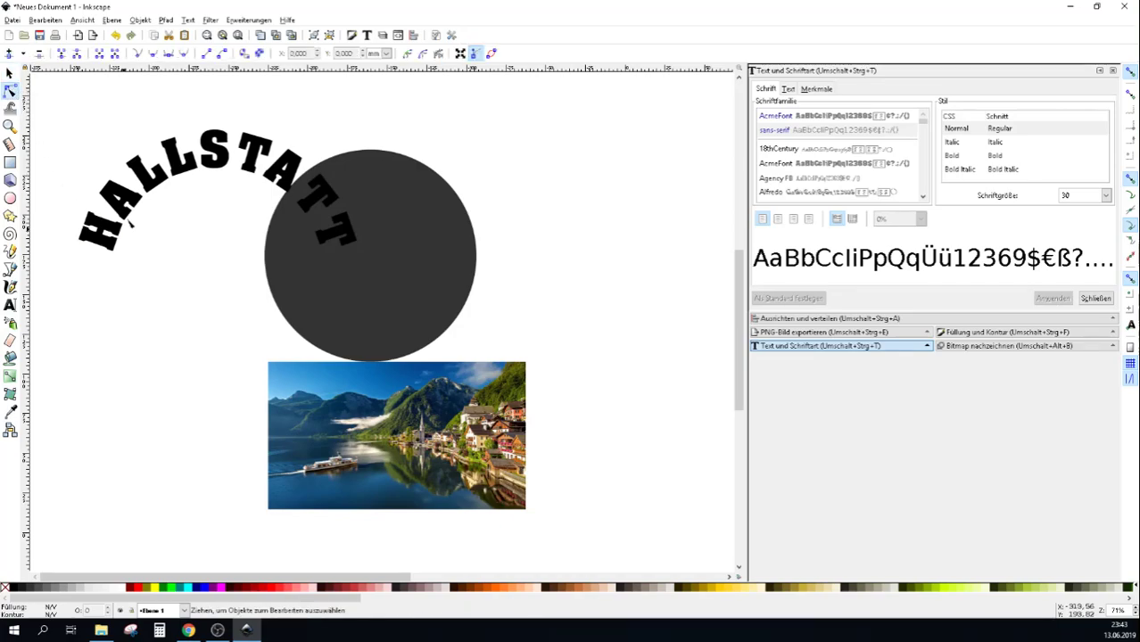
left_click(125, 201)
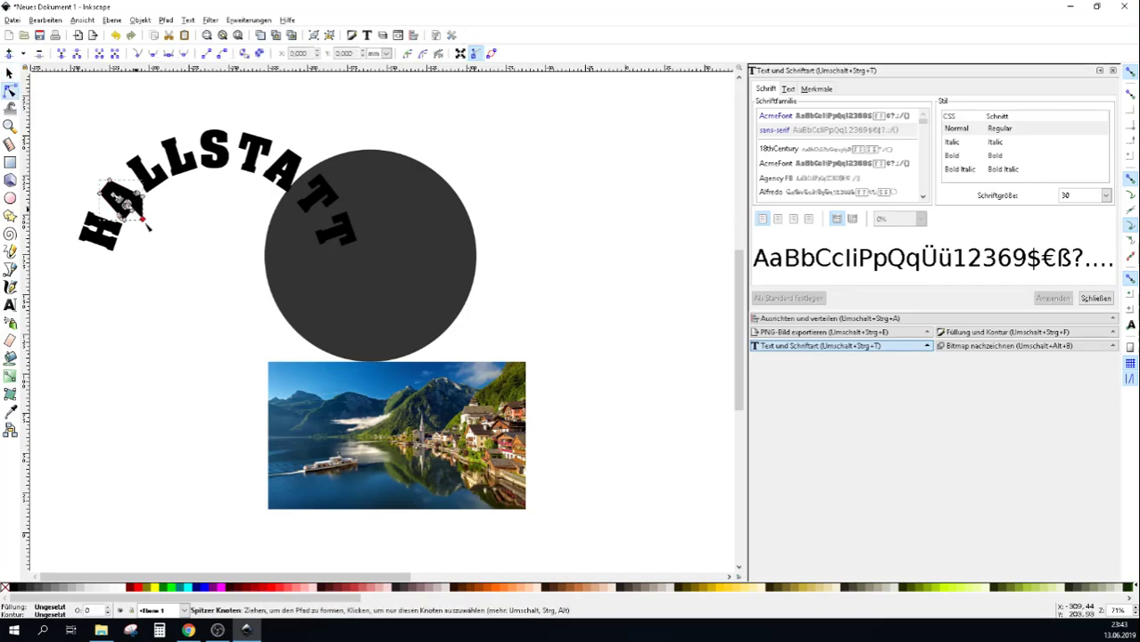
left_click_drag(129, 205, 199, 299)
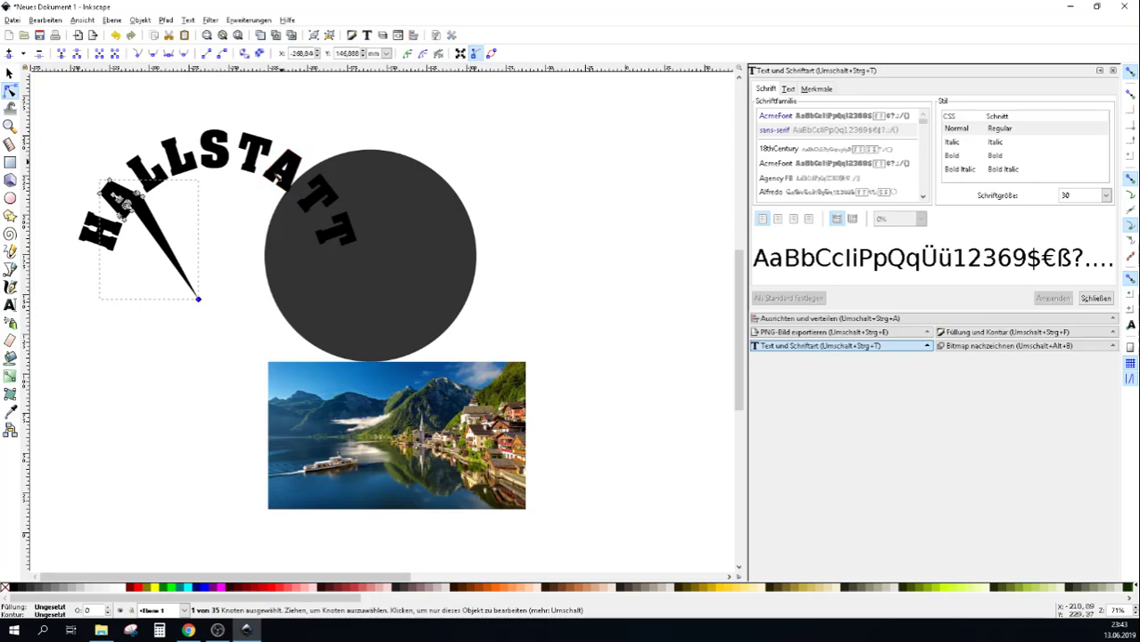
key("ctrl+z")
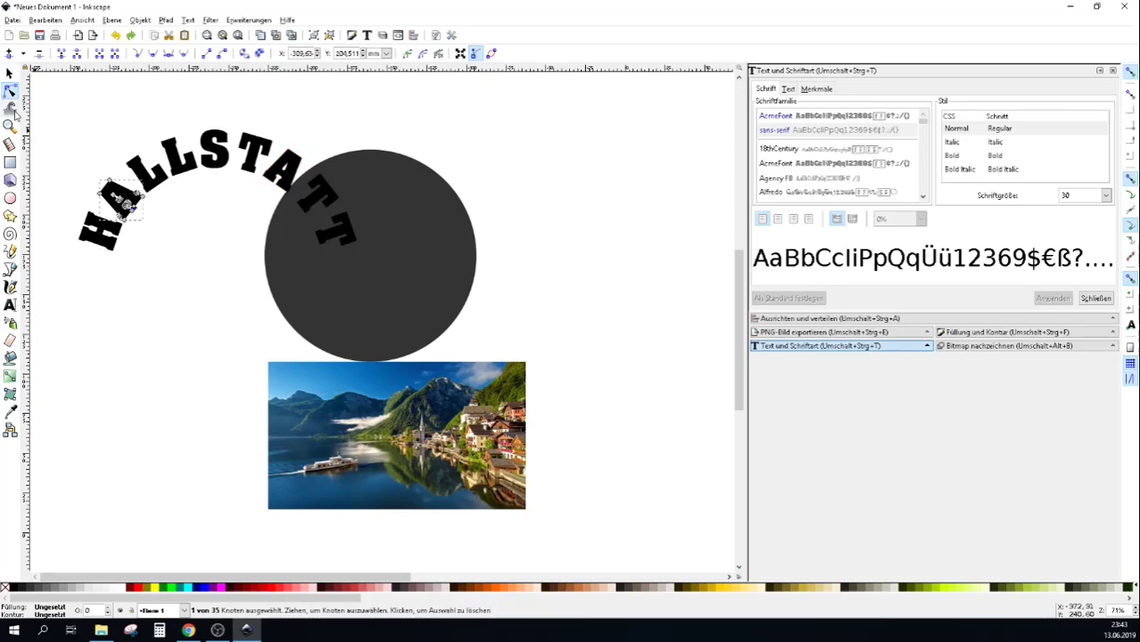
Shift the HALLSTATT lettering up-left and delete the dark circle
left_click(9, 73)
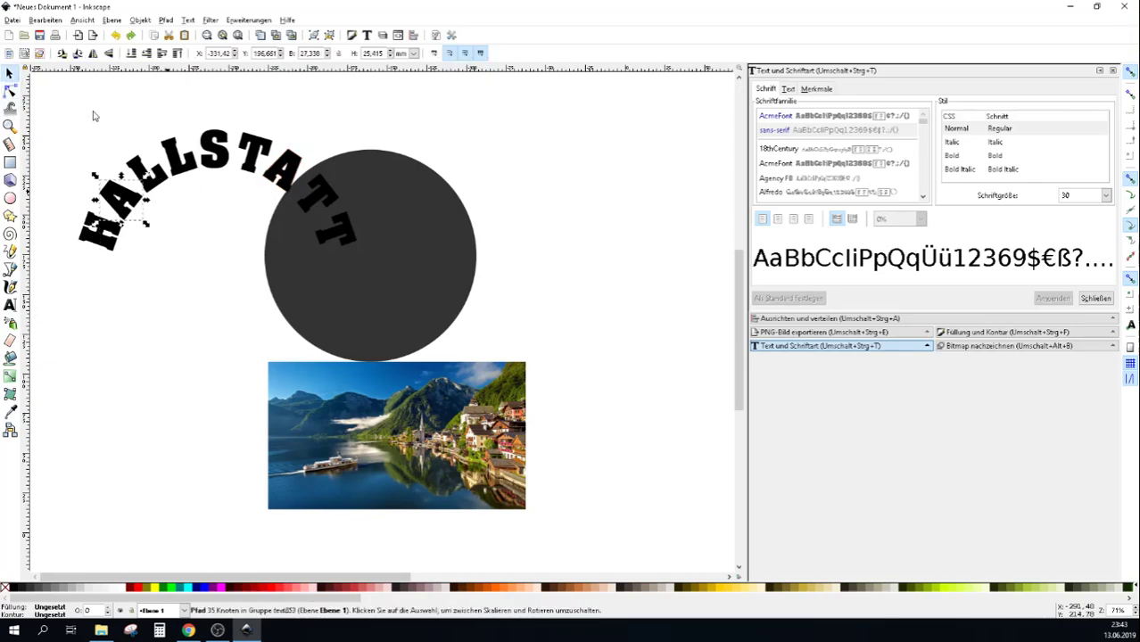
left_click(85, 110)
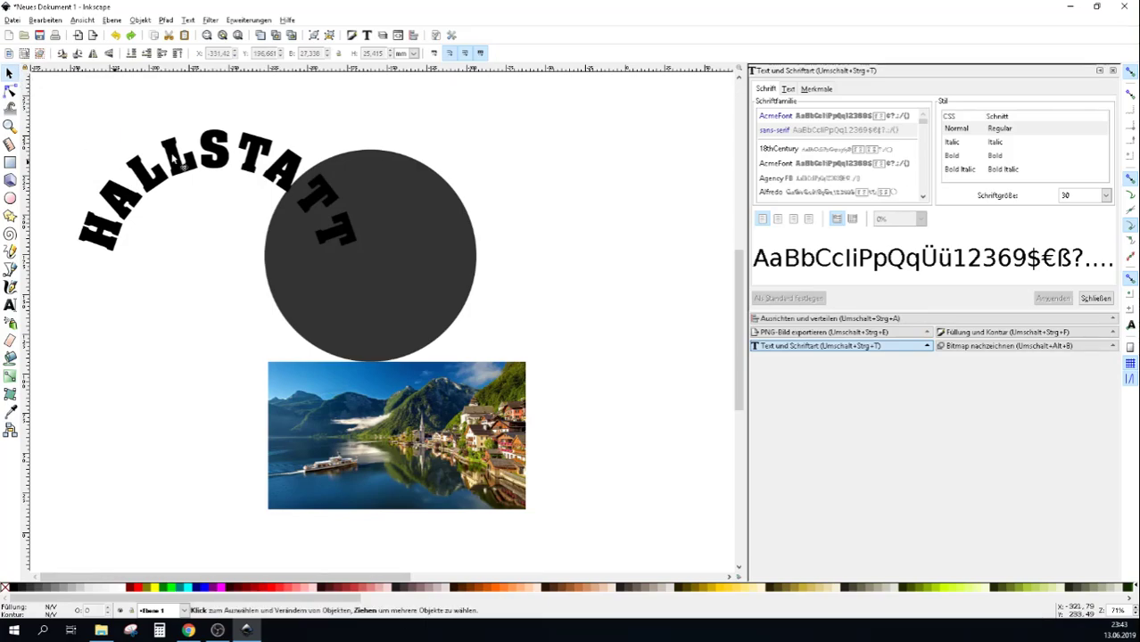
left_click_drag(183, 165, 147, 151)
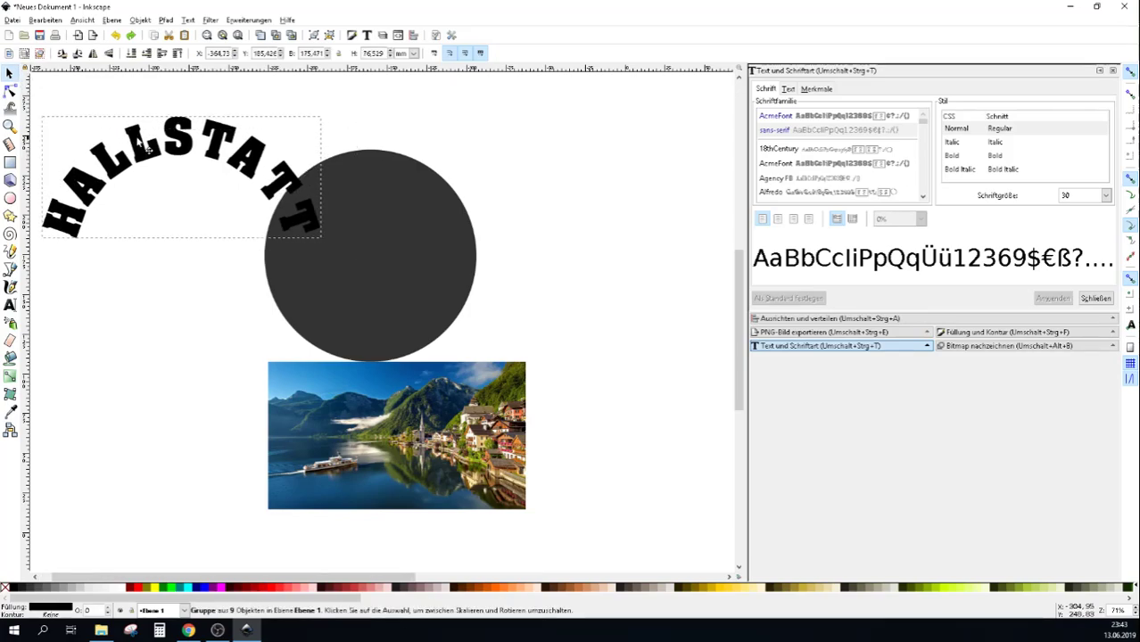
left_click(386, 255)
key("Delete")
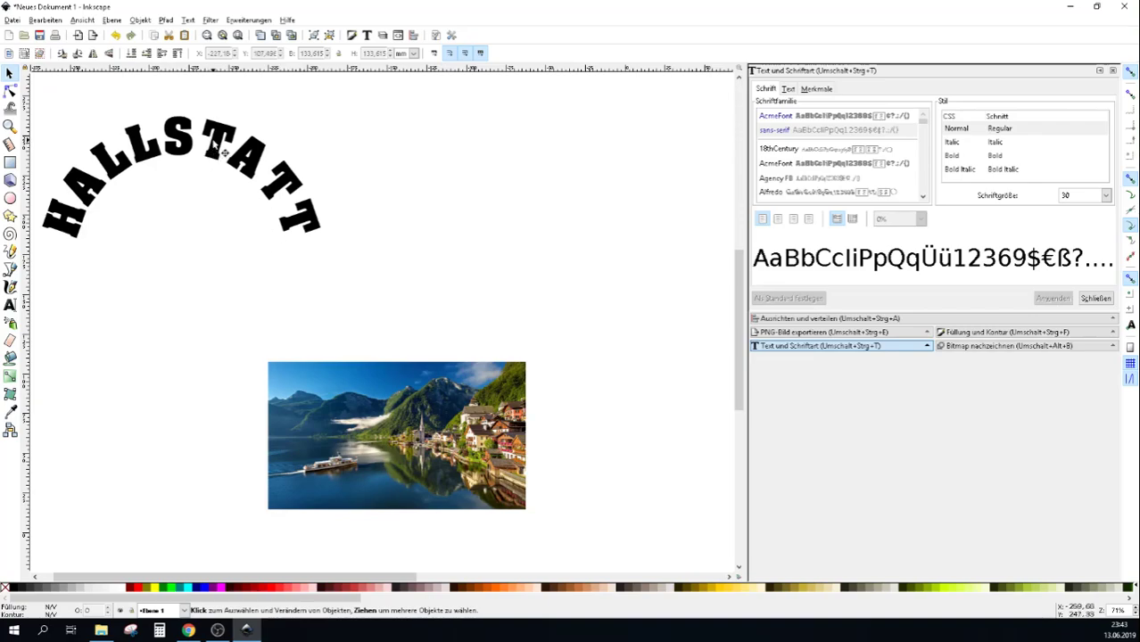
Restore the deleted dark circle and drag it down over the lake photo's lower part
key("ctrl")
key("ctrl+z")
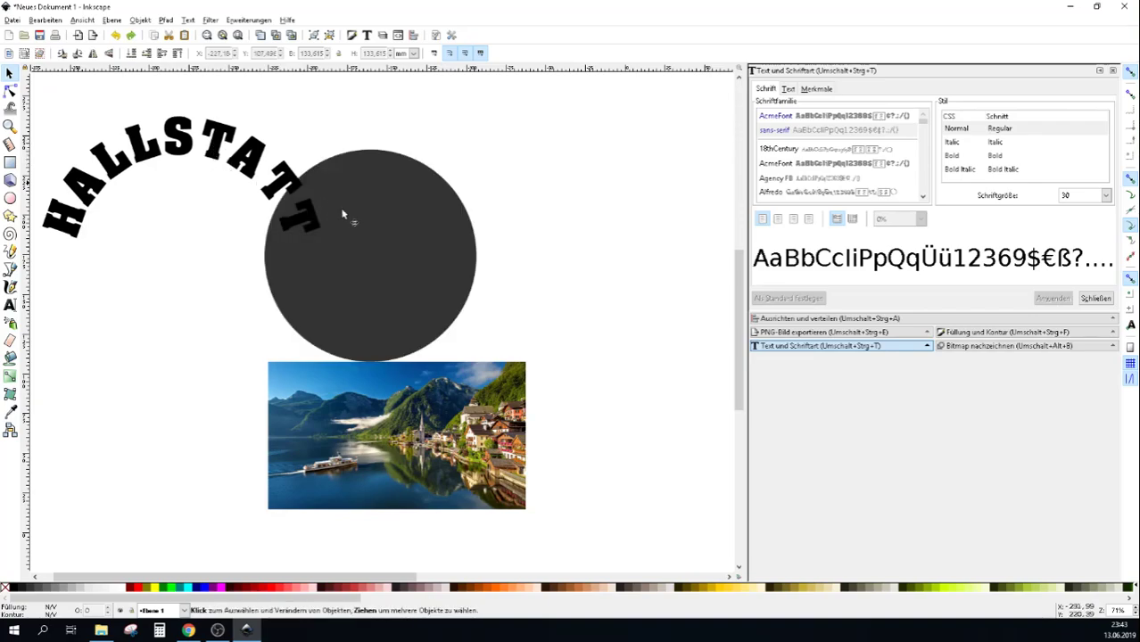
left_click(387, 217)
mouse_move(387, 218)
left_mouse_down()
mouse_move(562, 186)
mouse_move(378, 497)
mouse_move(399, 498)
left_mouse_up()
scroll(622, 380, "down", 1)
scroll(626, 375, "down", 1)
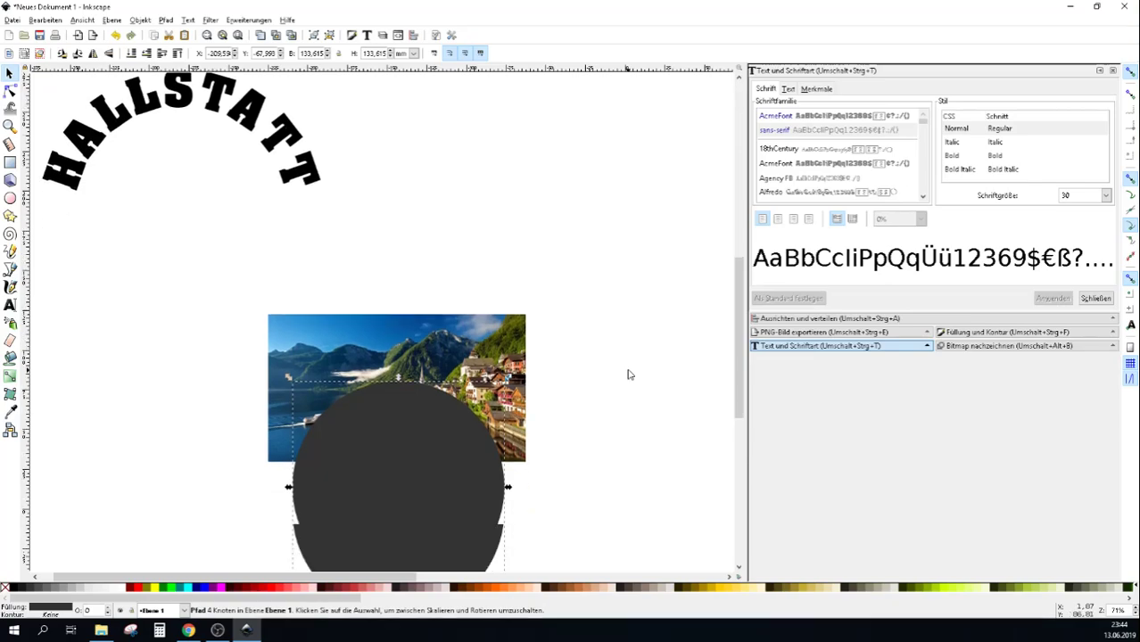
left_click_drag(426, 457, 398, 456)
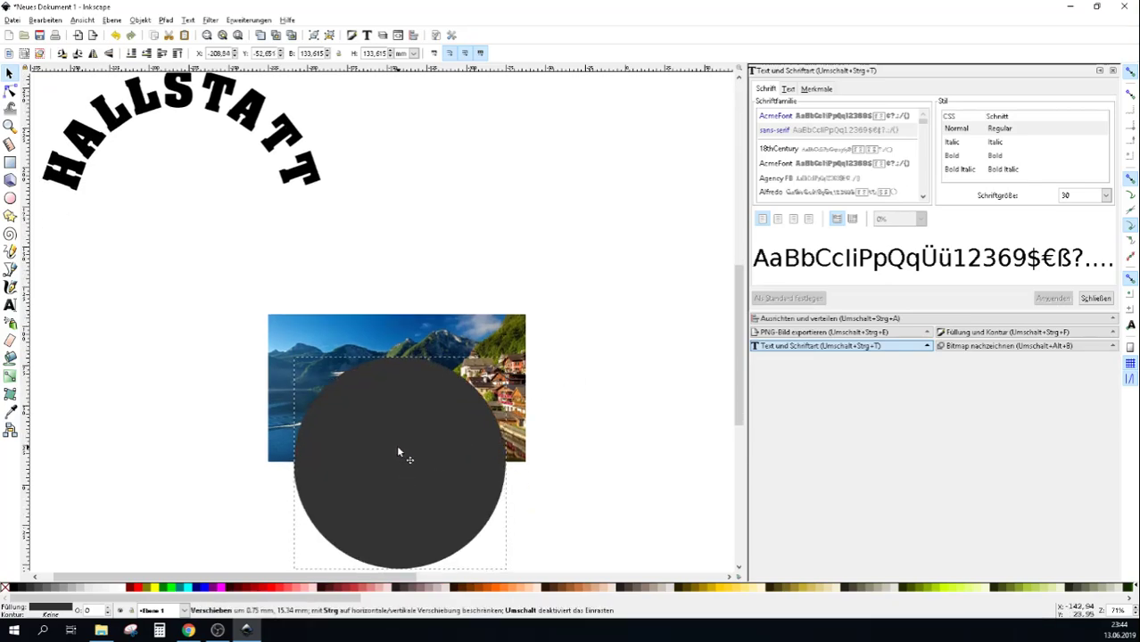
left_click(598, 341)
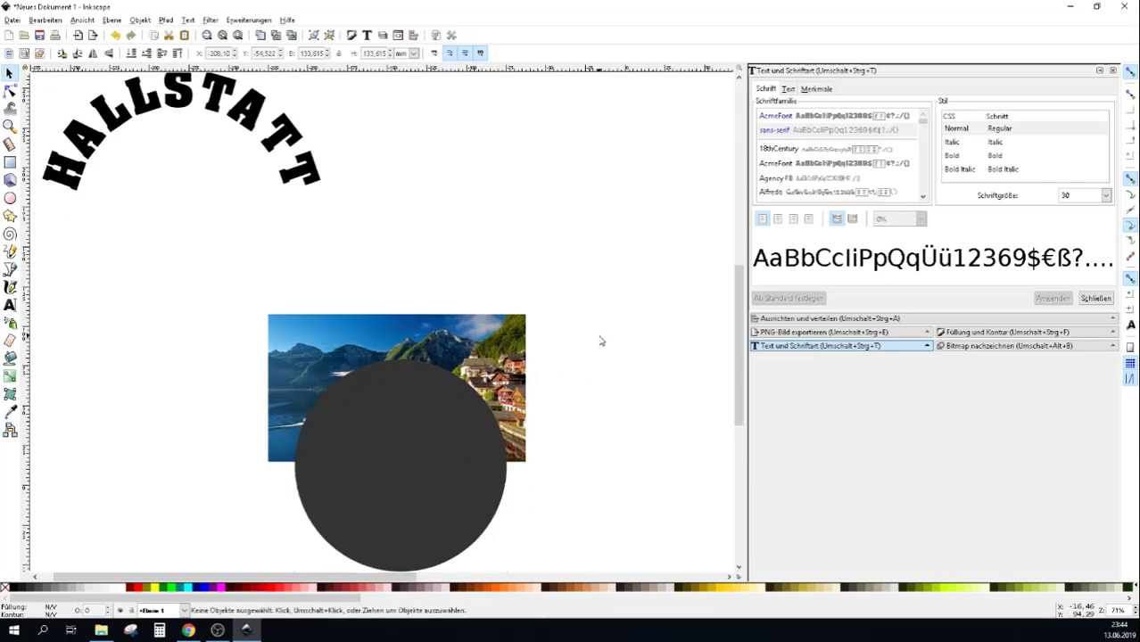
scroll(602, 339, "down", 1)
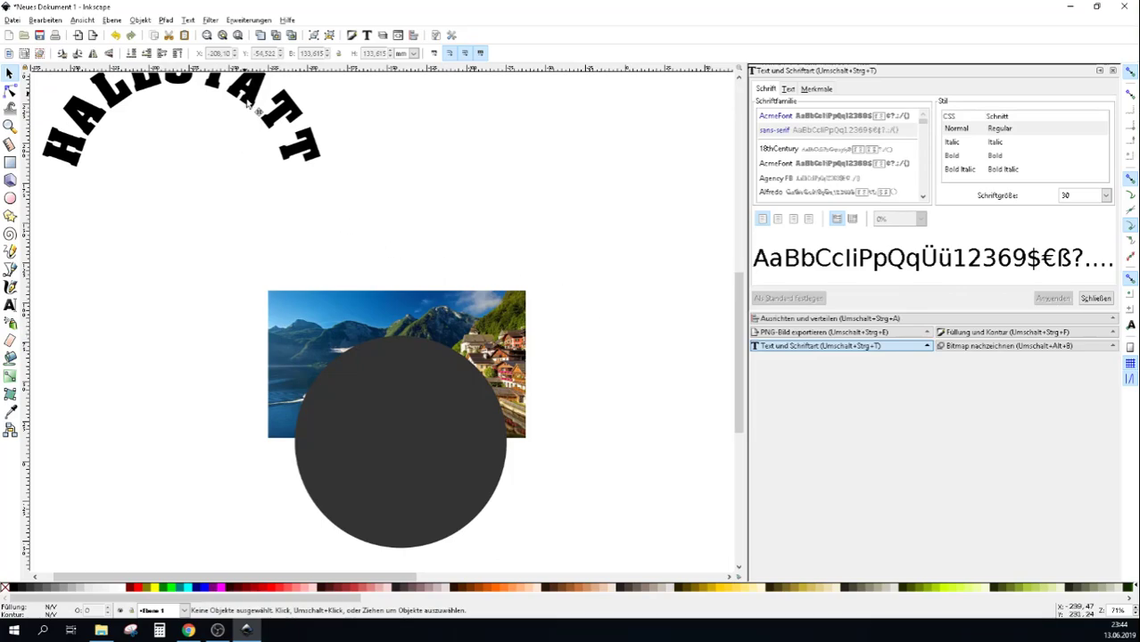
Move the arched HALLSTATT down over the photo, add the circle, and show Align and Distribute
left_click_drag(298, 150, 464, 341)
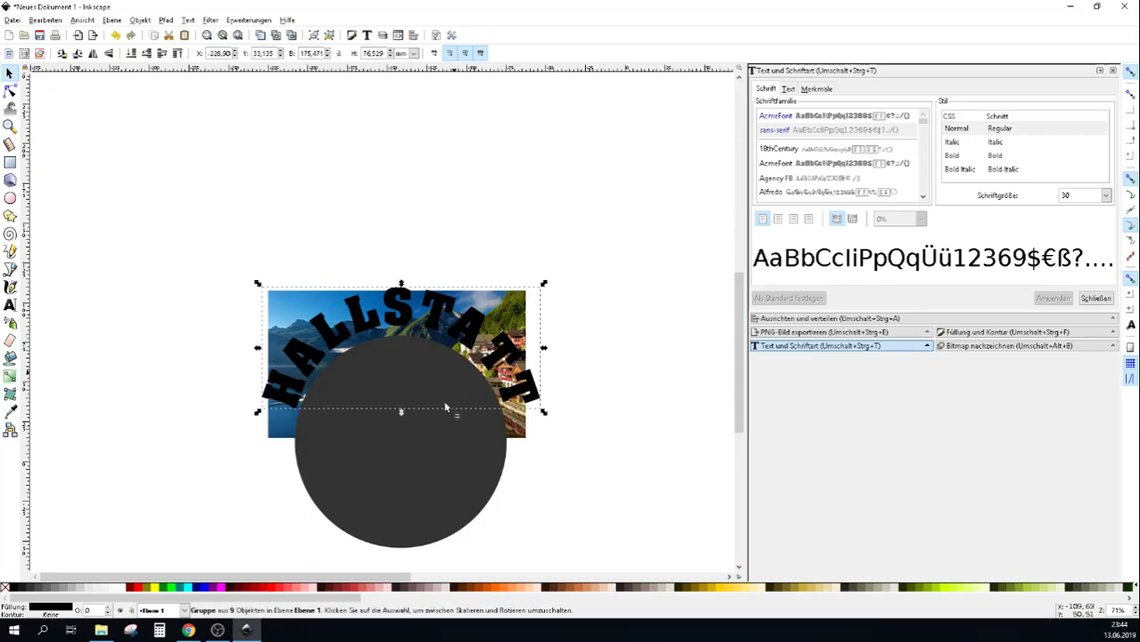
left_click(368, 480, "shift")
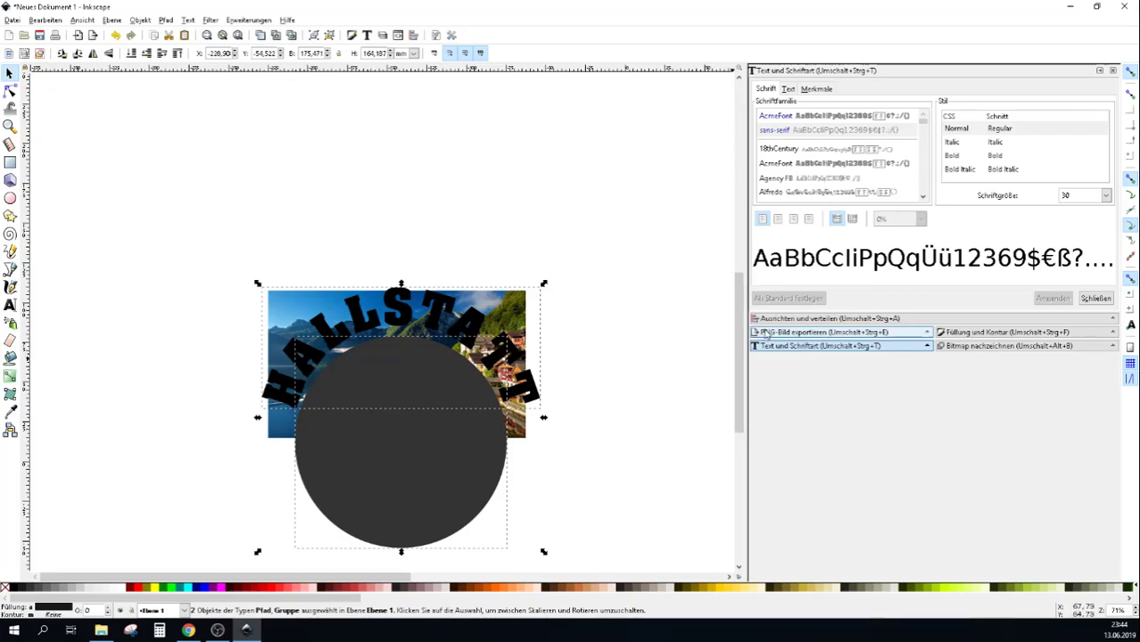
left_click(799, 320)
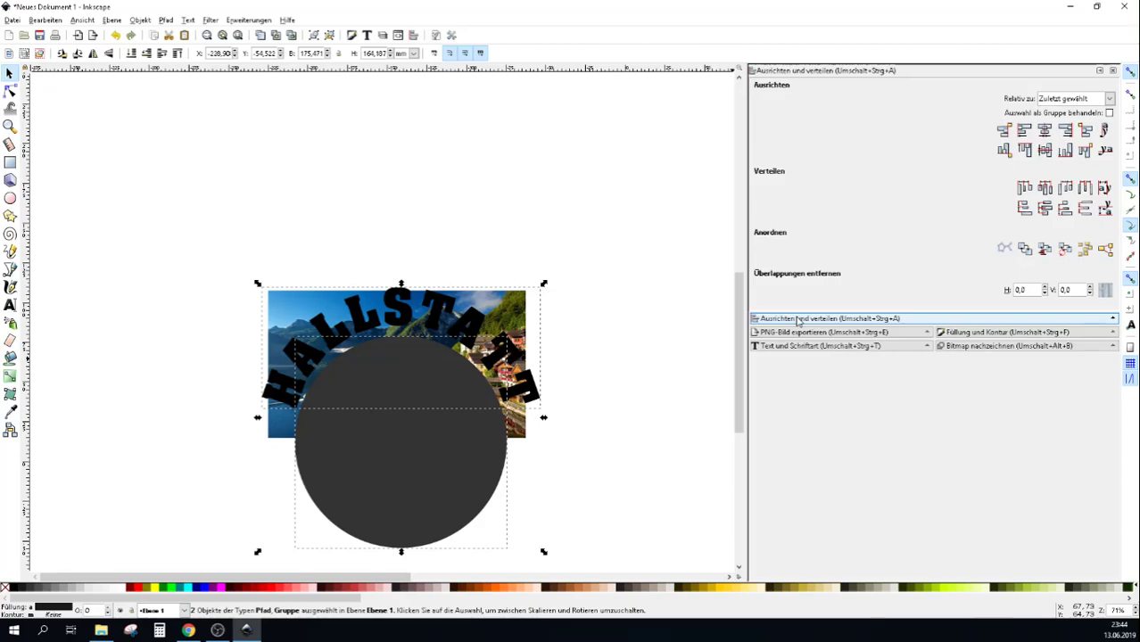
Centre the HALLSTATT lettering horizontally over the dark circle
left_click(1046, 132)
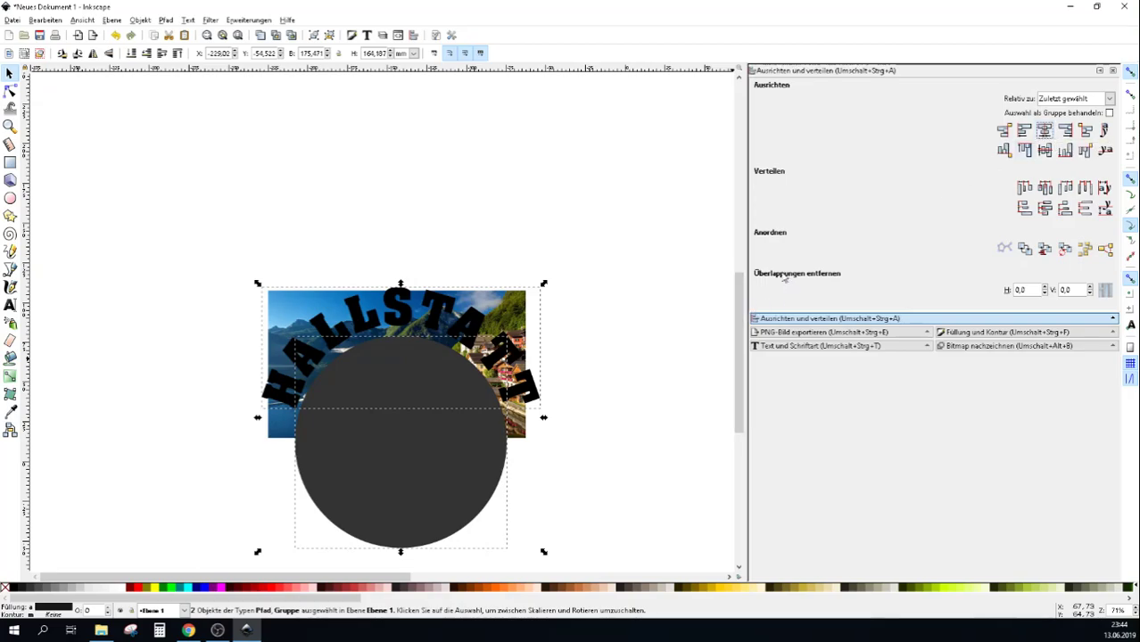
left_click(419, 321)
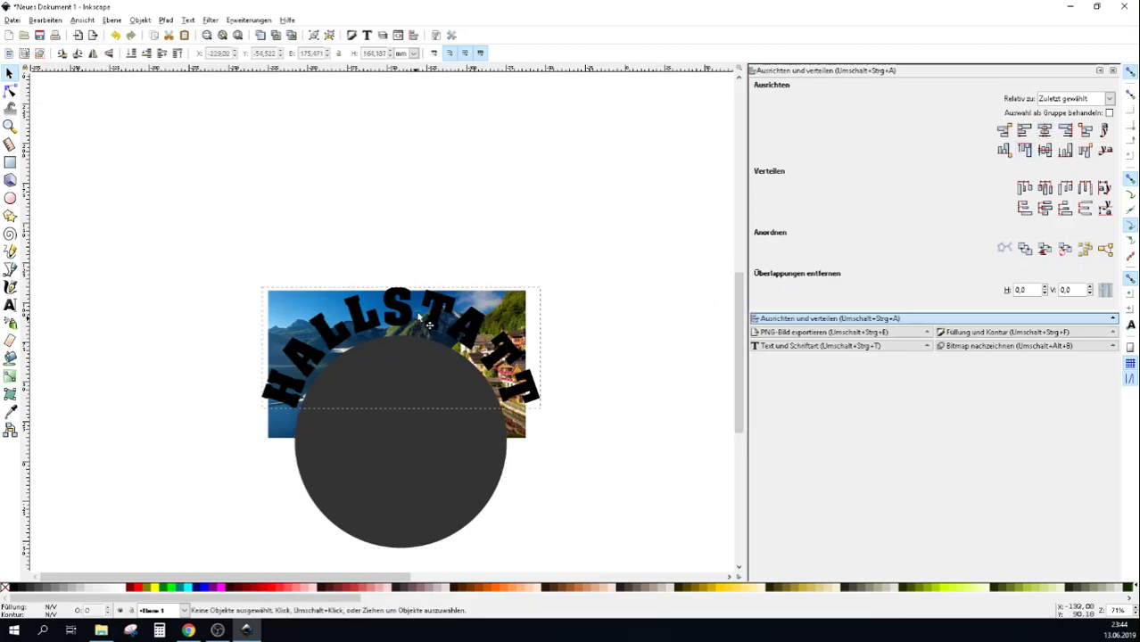
left_click_drag(428, 331, 477, 303)
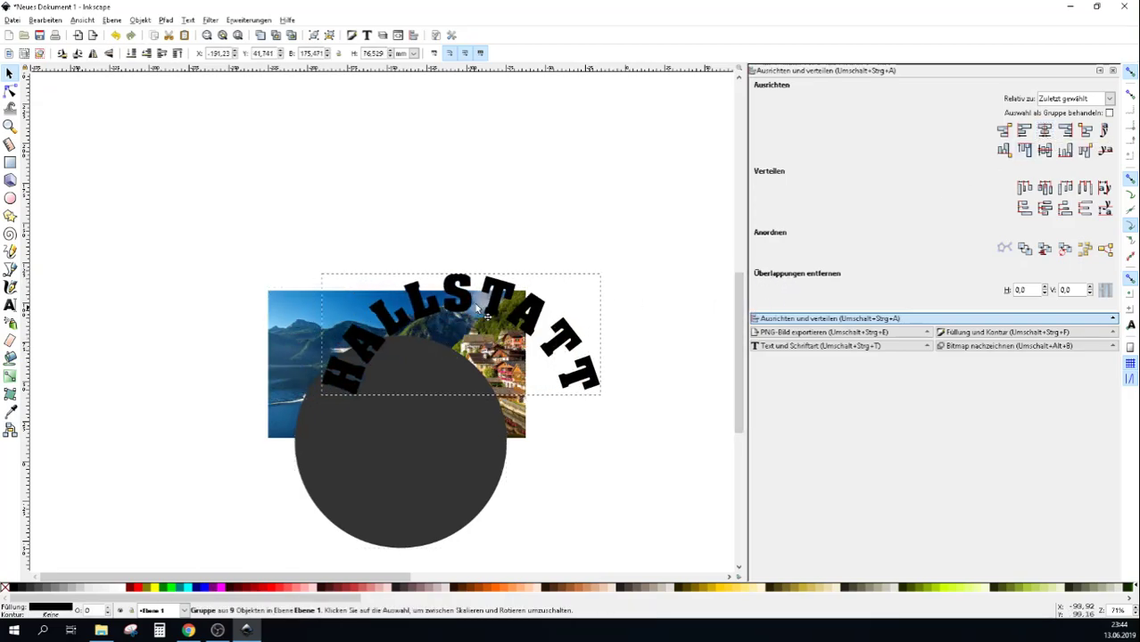
left_click(417, 433, "shift")
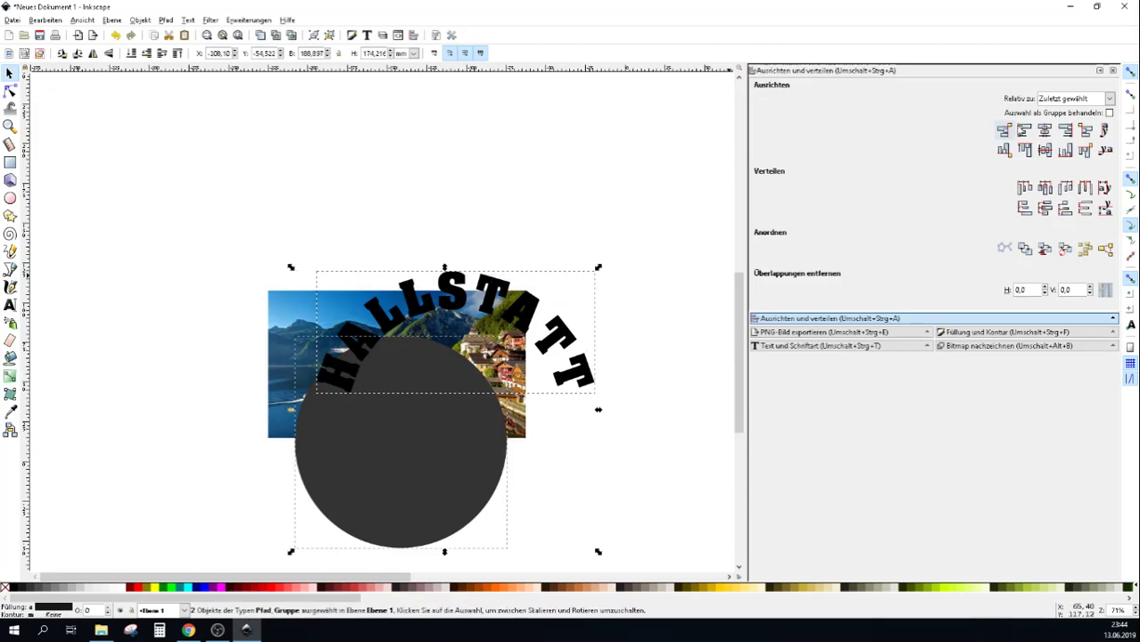
left_click(1044, 131)
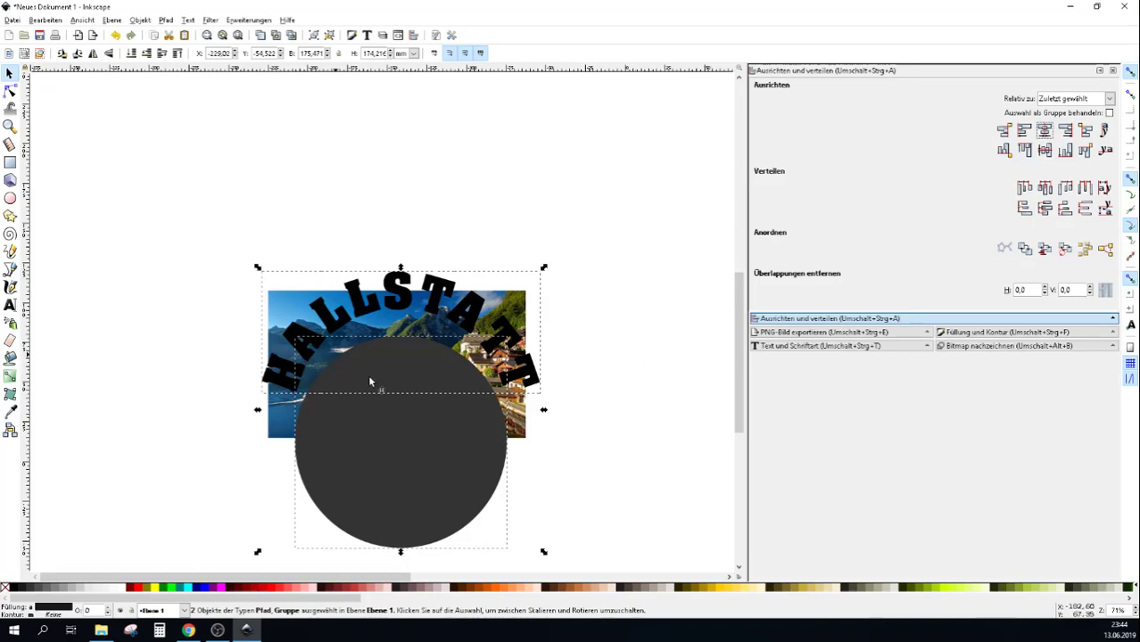
left_click(597, 394)
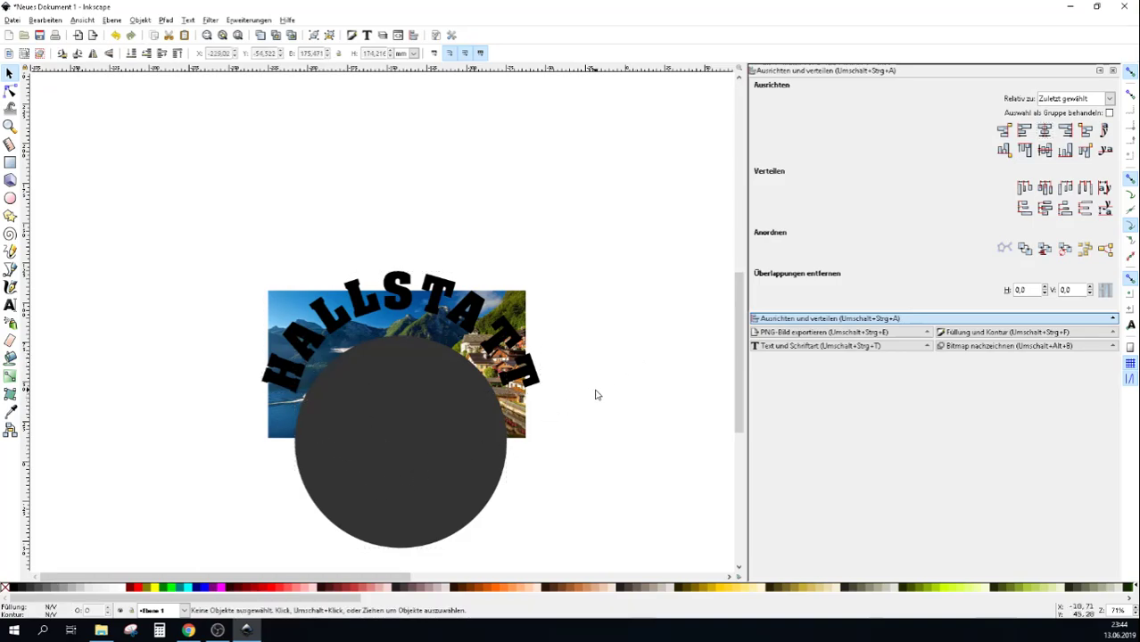
Lower the lettering onto the circle, scale both to about 80%, and shift them right
left_click(397, 311)
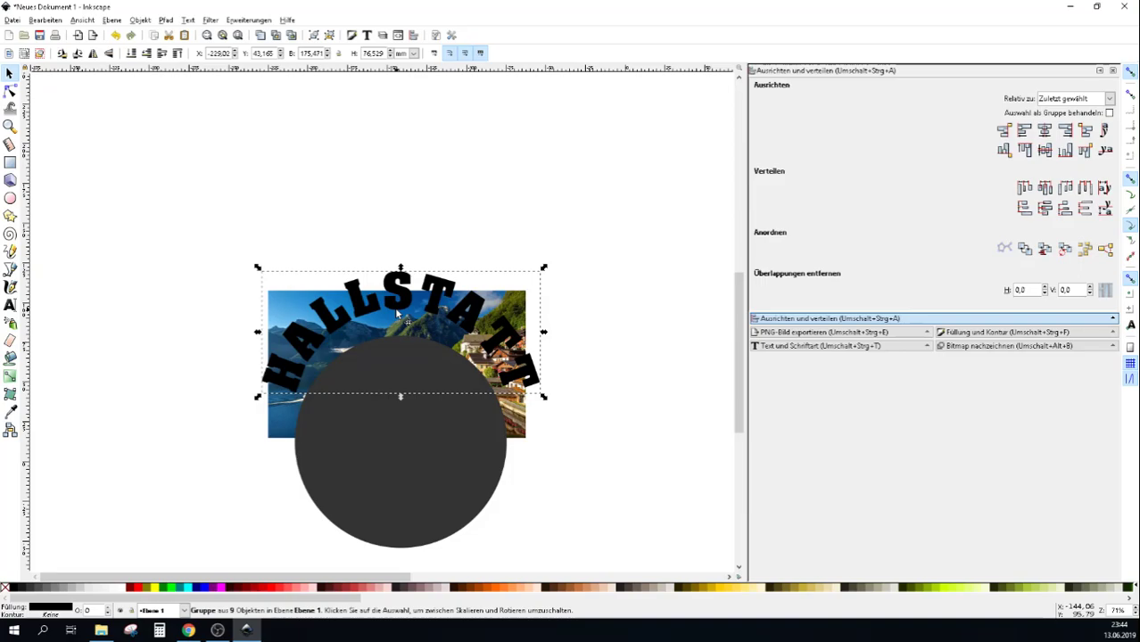
left_click_drag(397, 311, 401, 334)
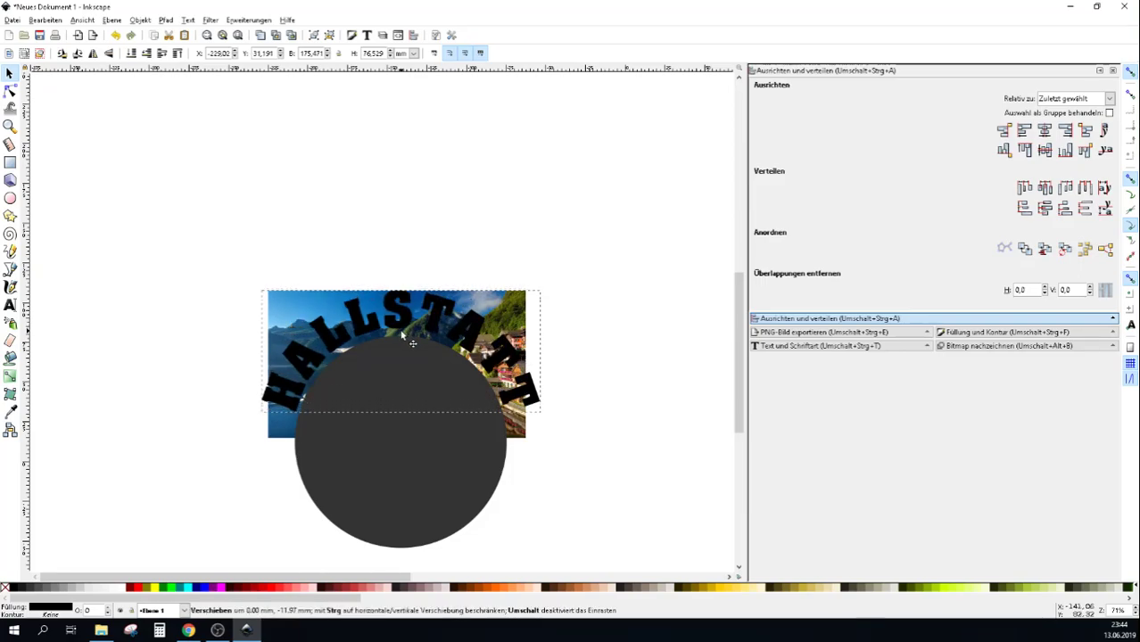
left_click_drag(401, 335, 406, 337)
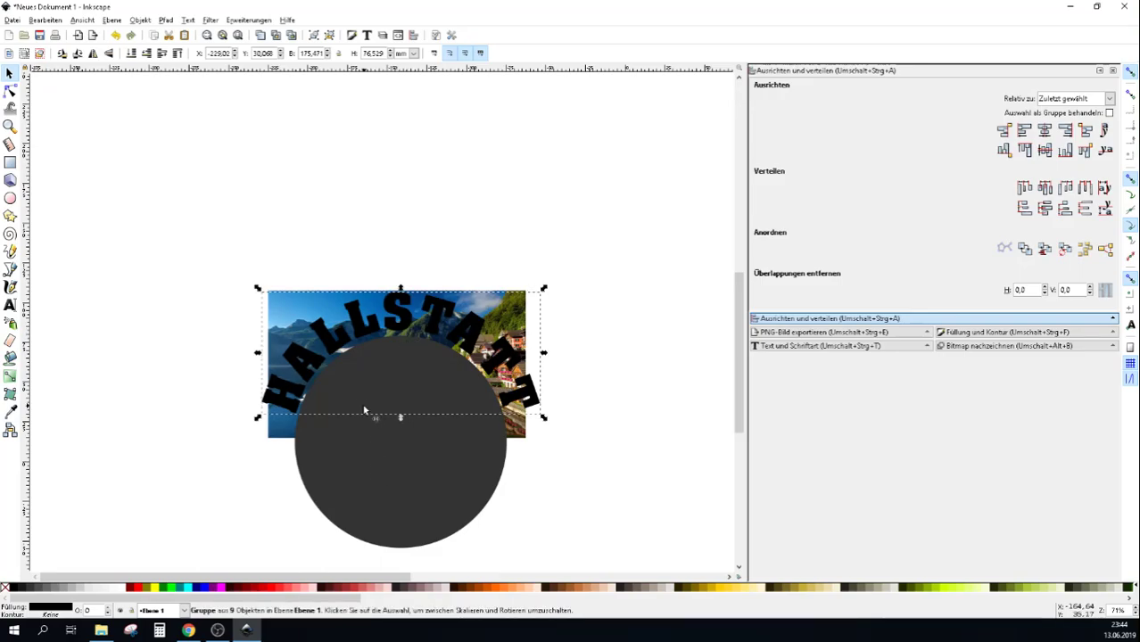
left_click(401, 490, "shift")
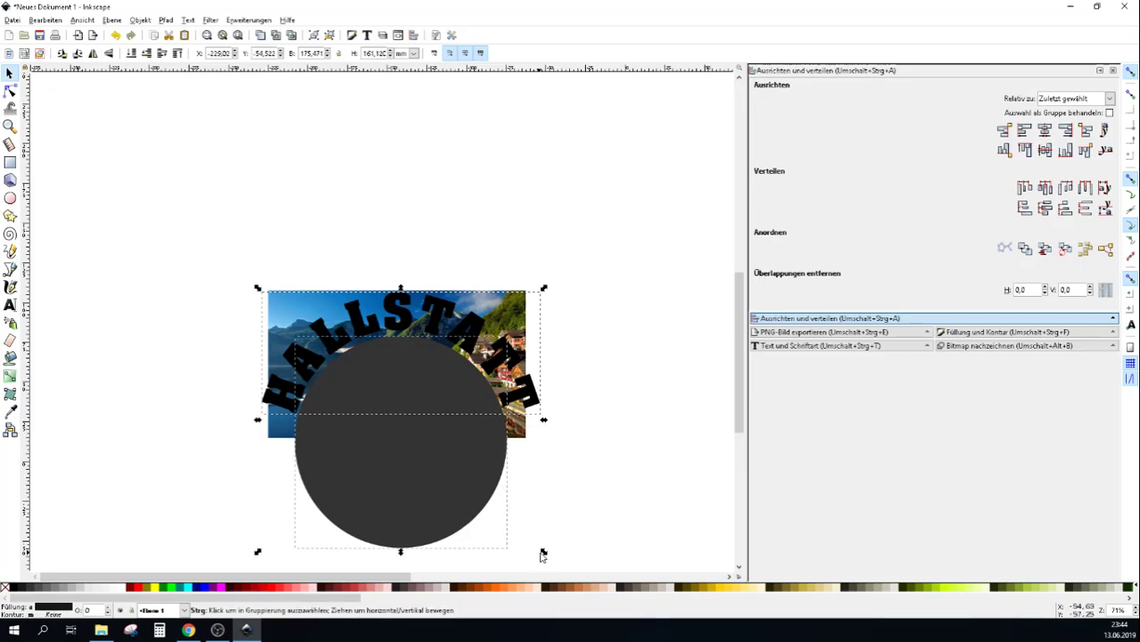
left_click_drag(544, 555, 509, 527)
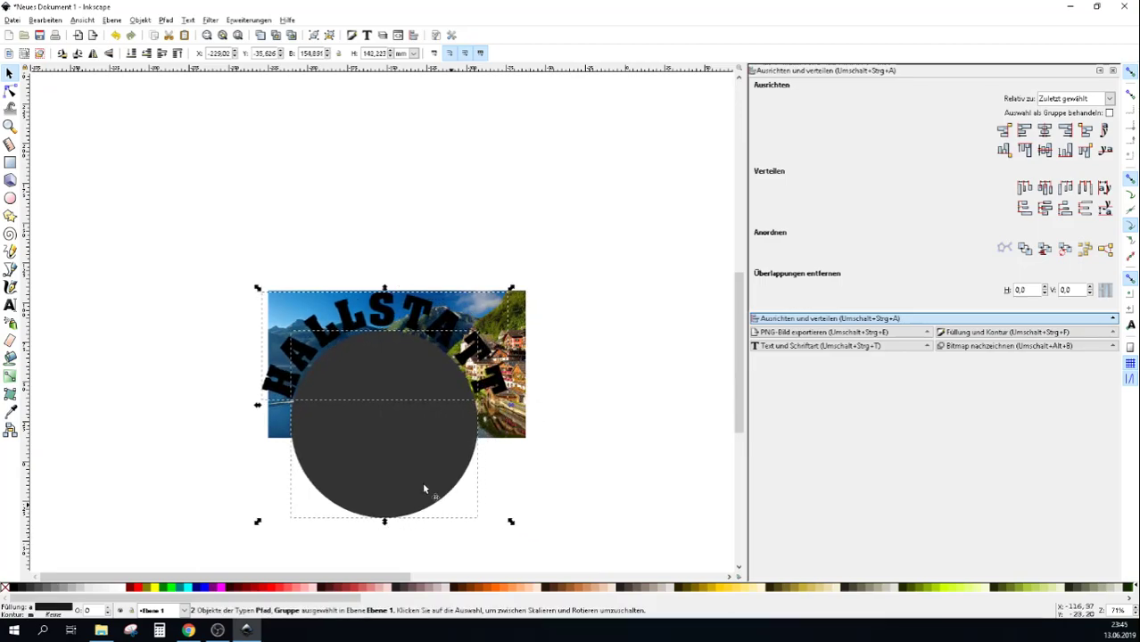
left_click_drag(397, 462, 406, 456)
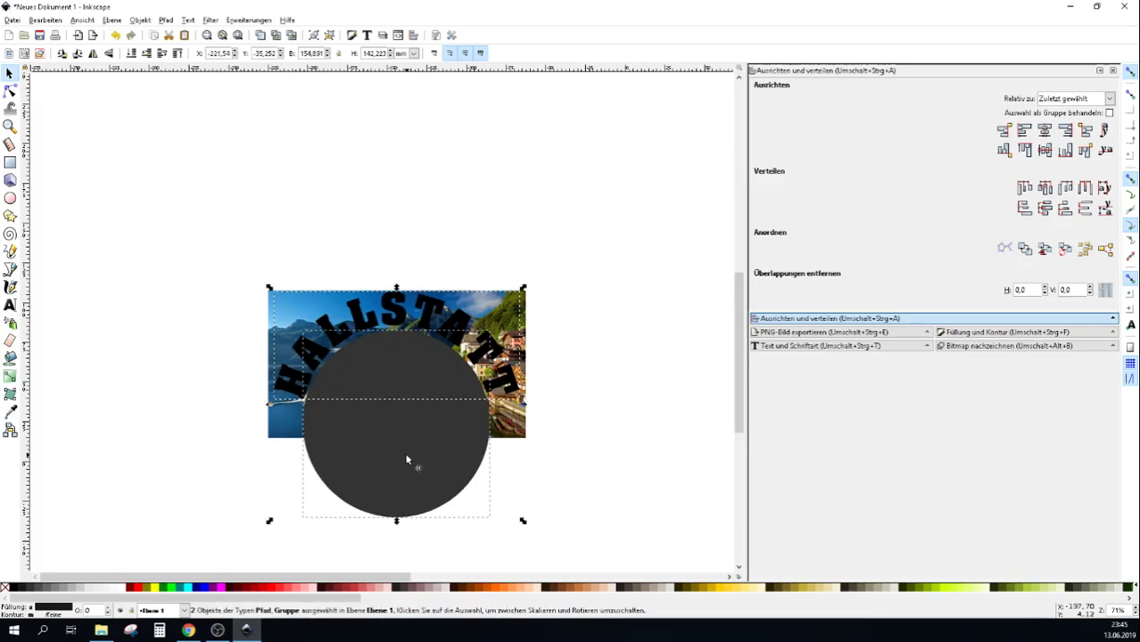
left_click(627, 413)
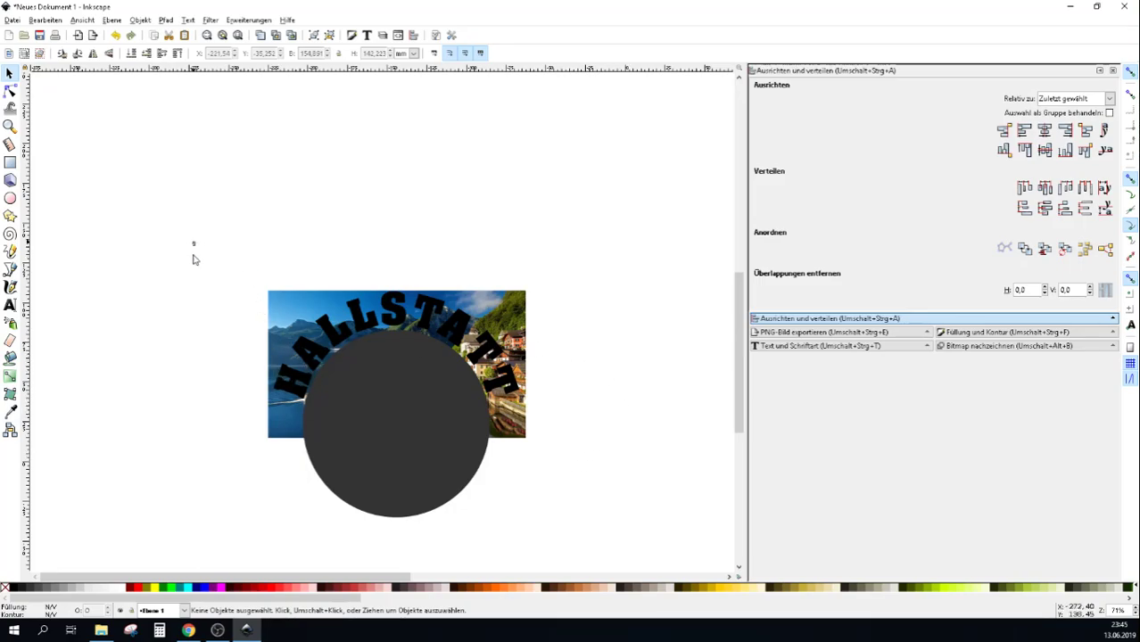
Rubber-band select the whole composition and check the Bearbeiten menu without choosing anything
left_click_drag(194, 242, 595, 541)
left_click_drag(179, 216, 607, 559)
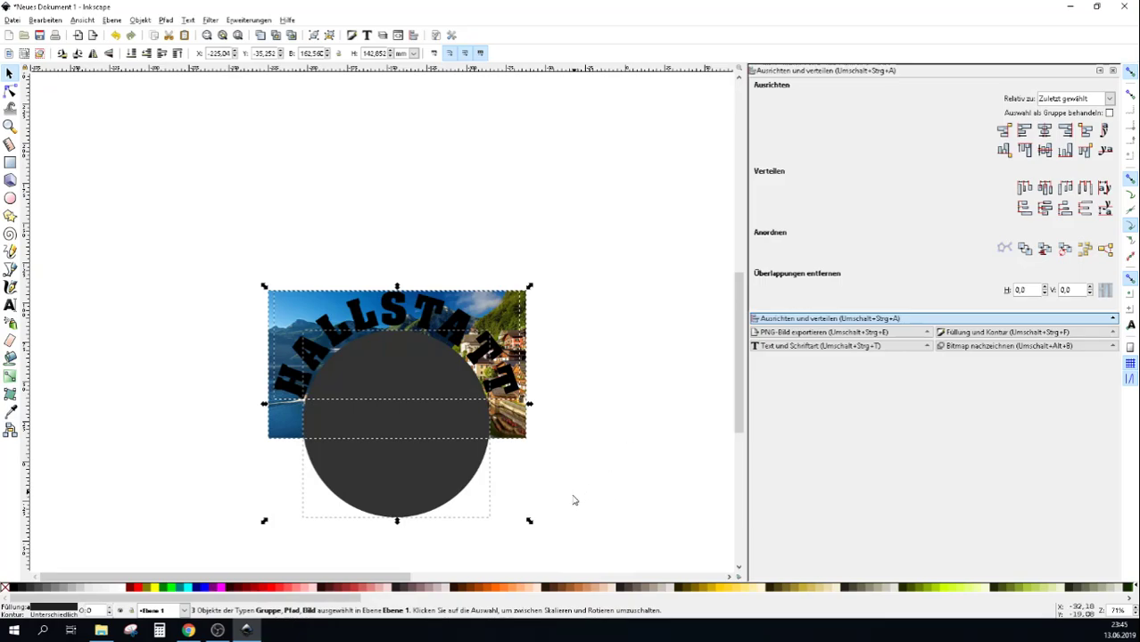
key("ctrl")
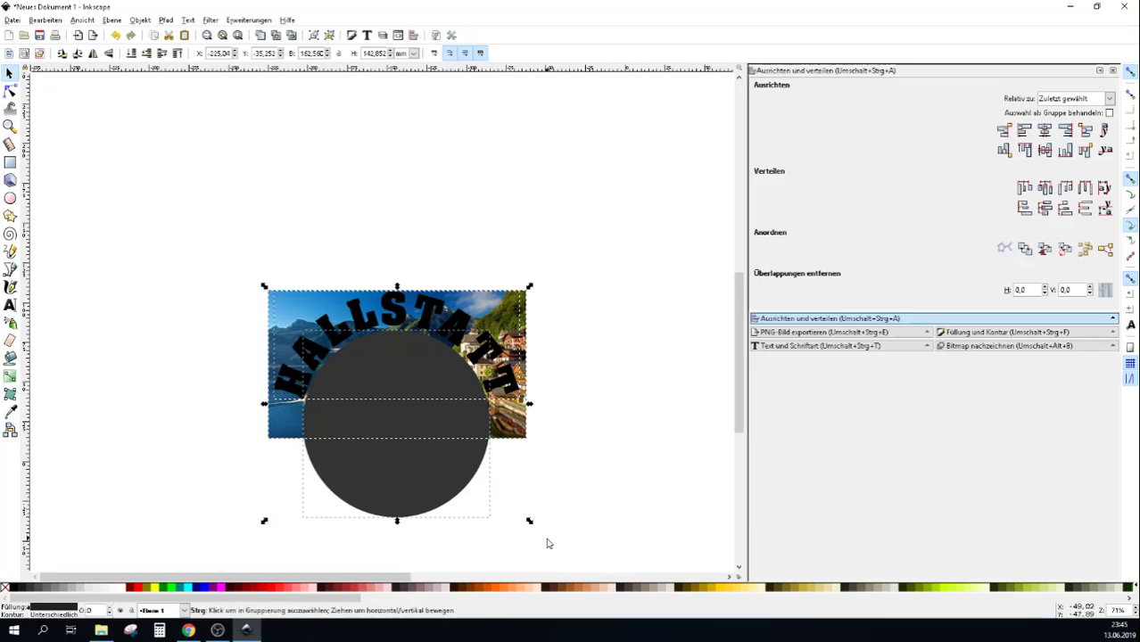
left_click(46, 20)
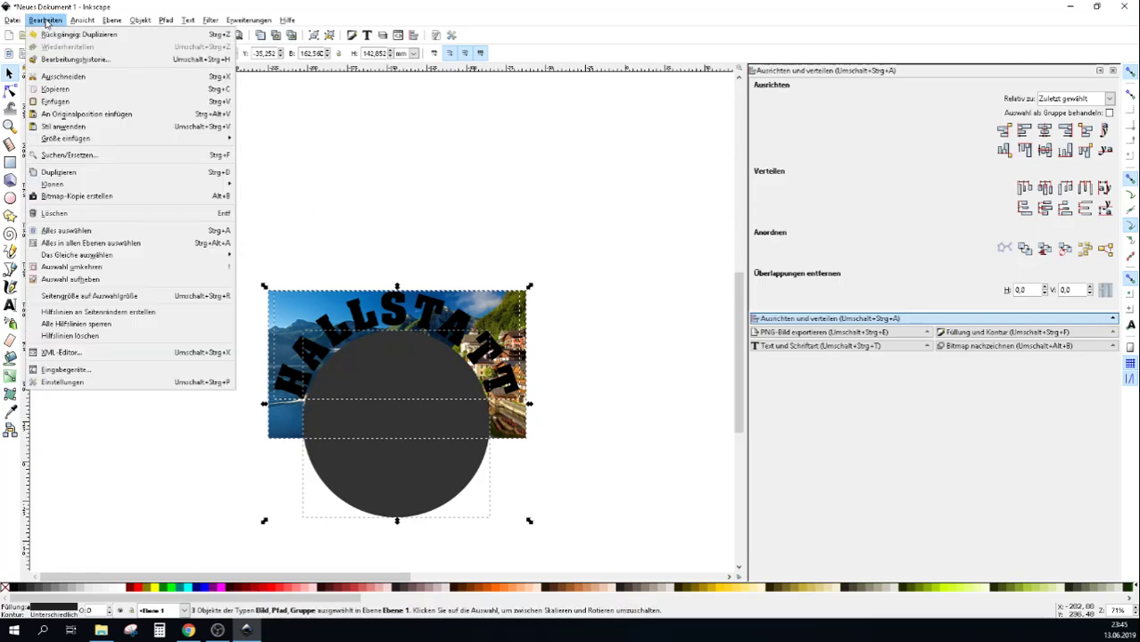
left_click(353, 180)
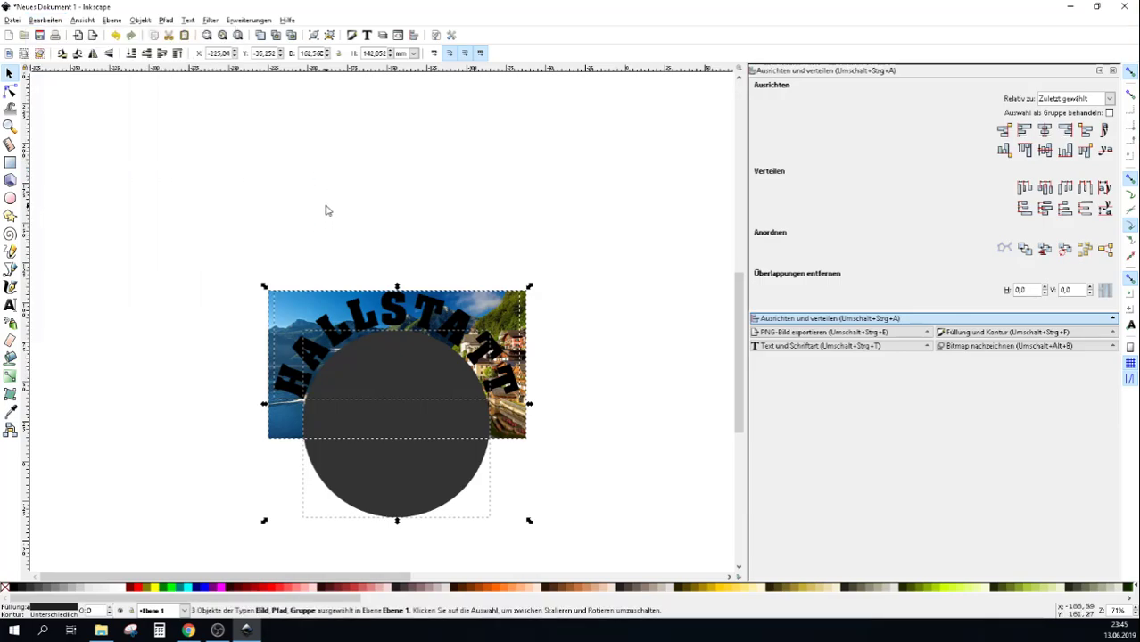
key("ctrl")
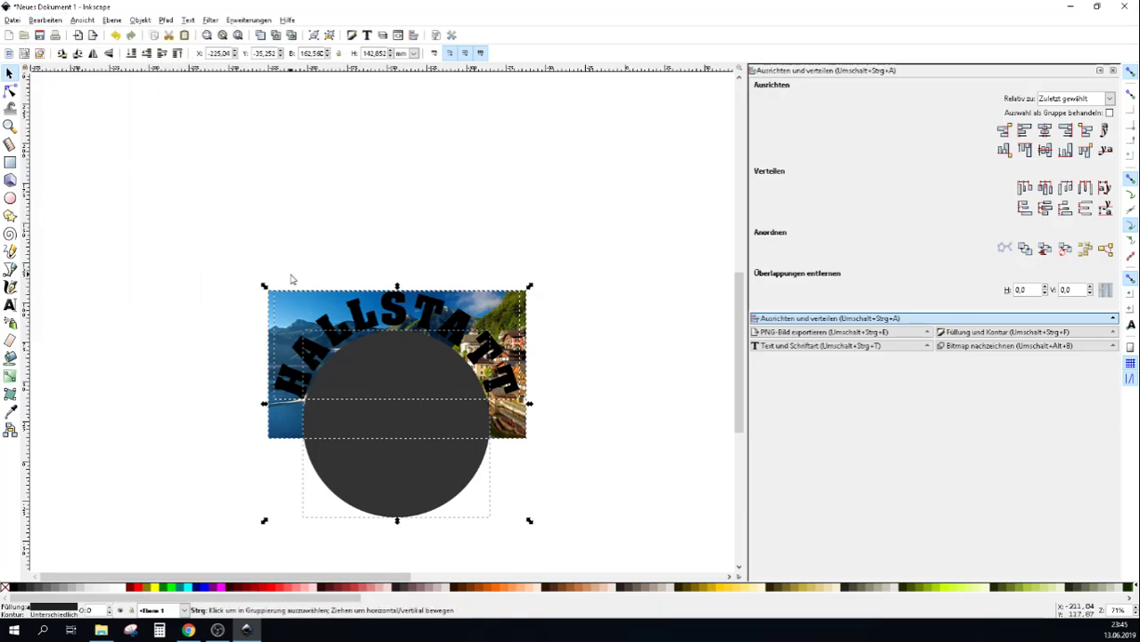
Select the arched HALLSTATT group together with the lake photo
left_click(221, 304)
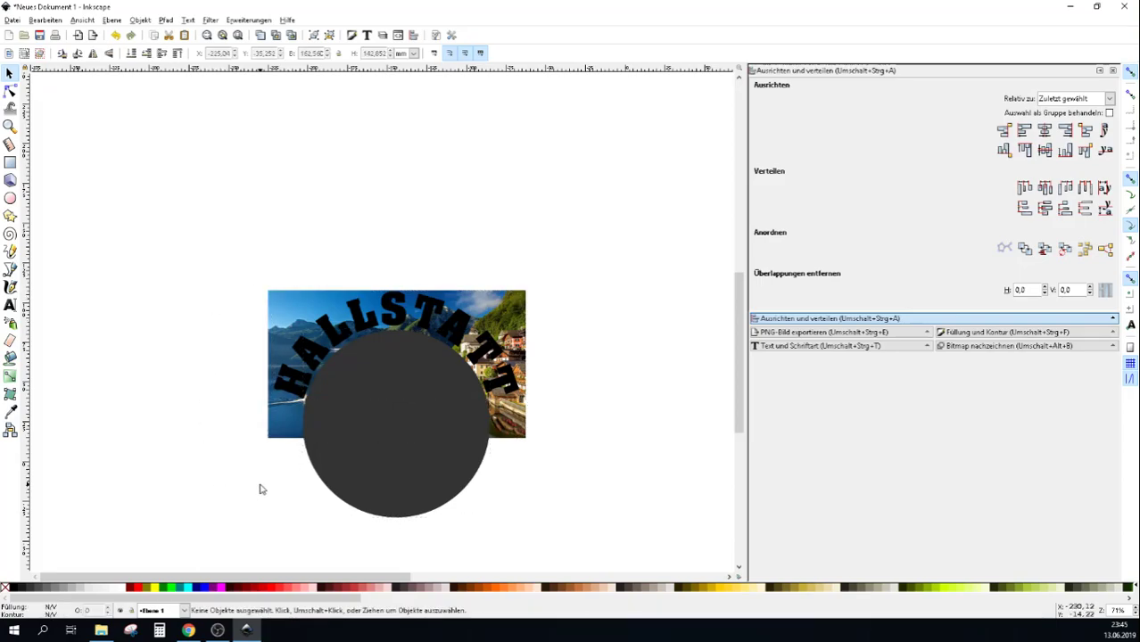
left_click(306, 363)
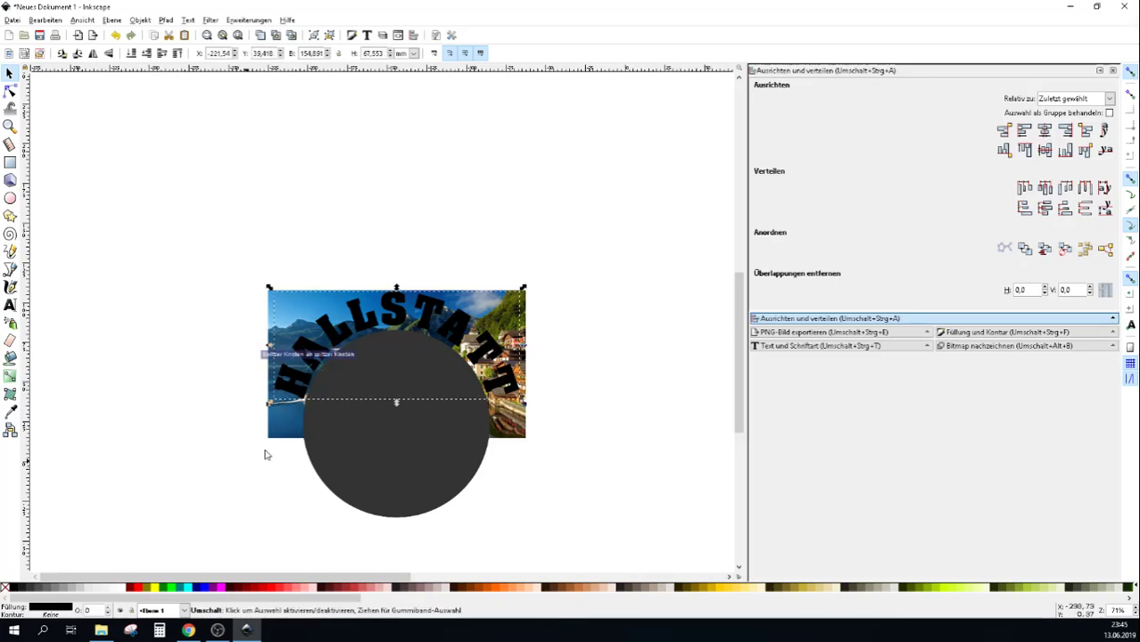
left_click(285, 430, "shift")
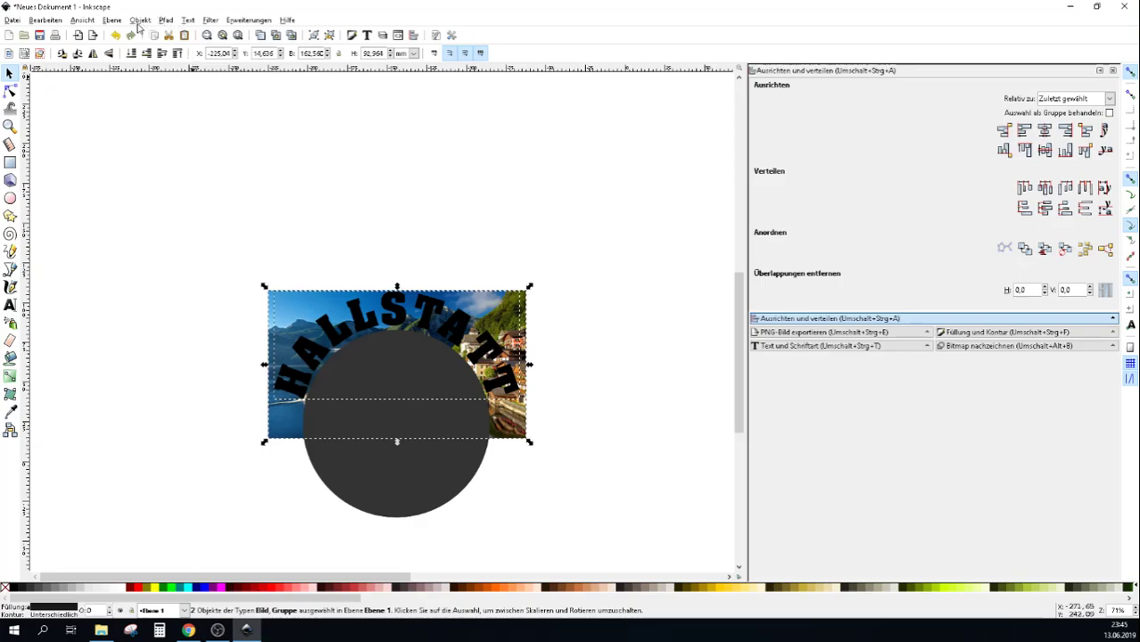
Clip the lake photo to the HALLSTATT lettering, then select the photo with the dark circle
left_click(140, 20)
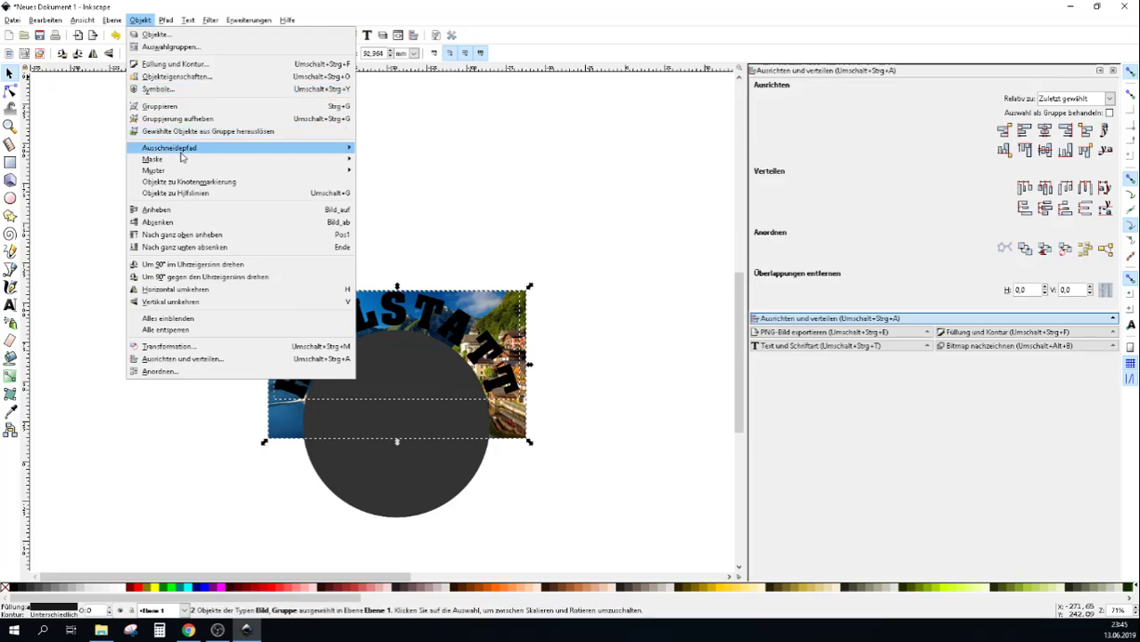
mouse_move(169, 148)
left_click(379, 149)
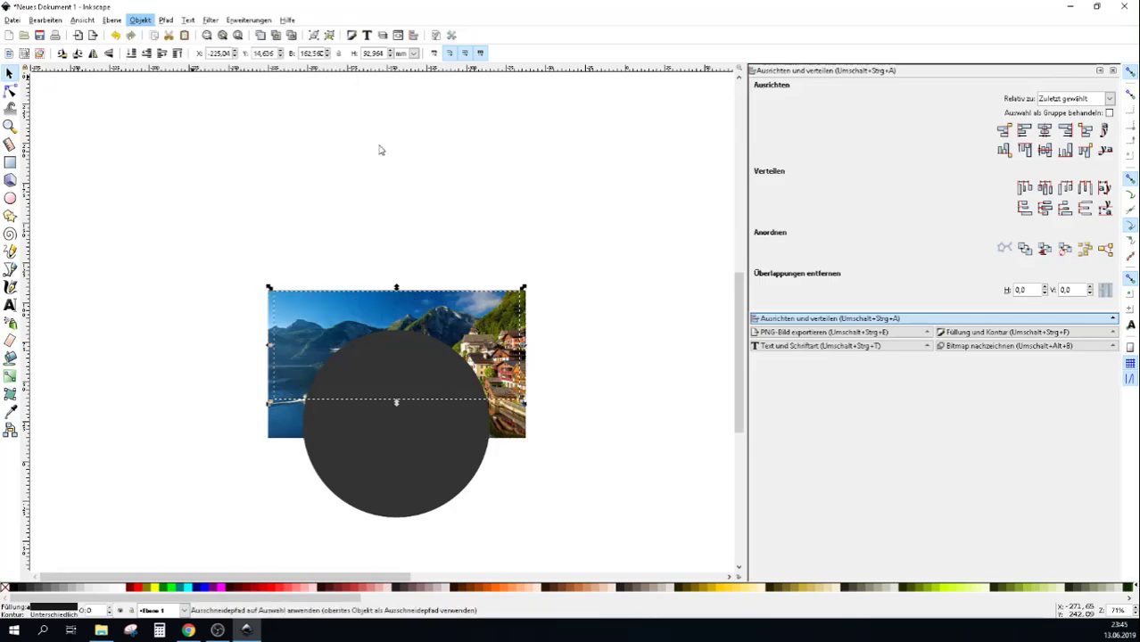
left_click(376, 155)
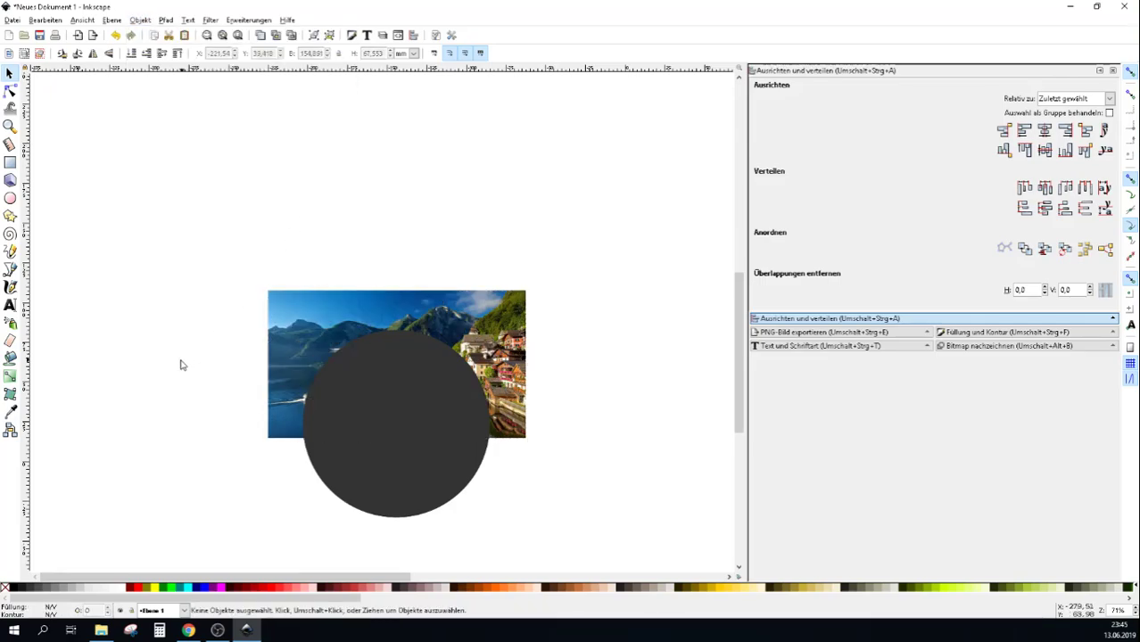
left_click(280, 435)
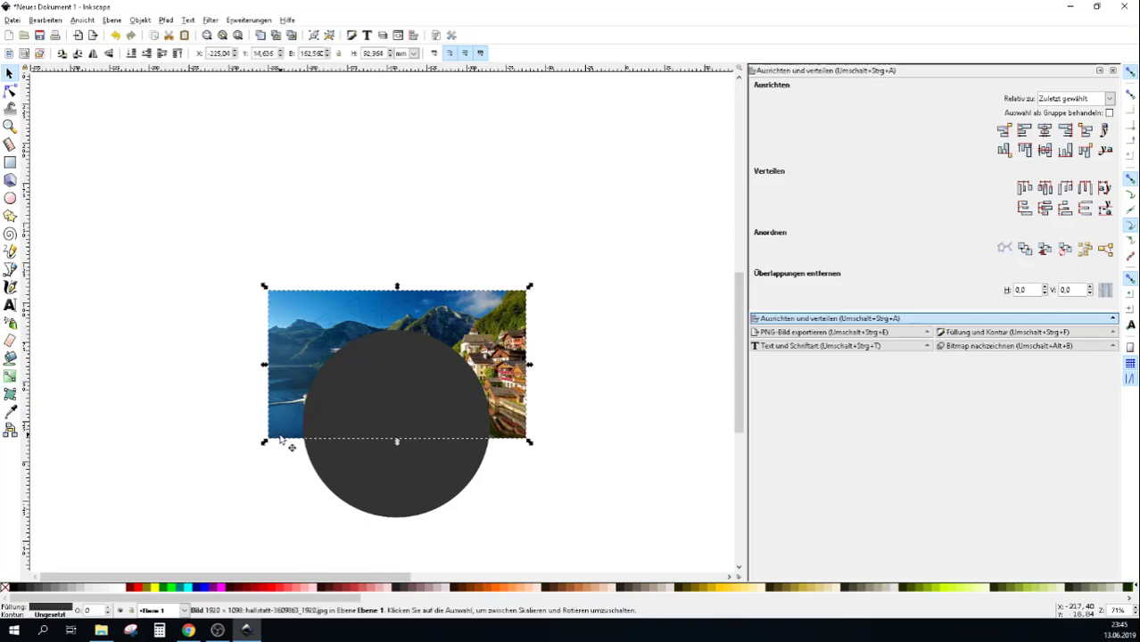
left_click(352, 479, "shift")
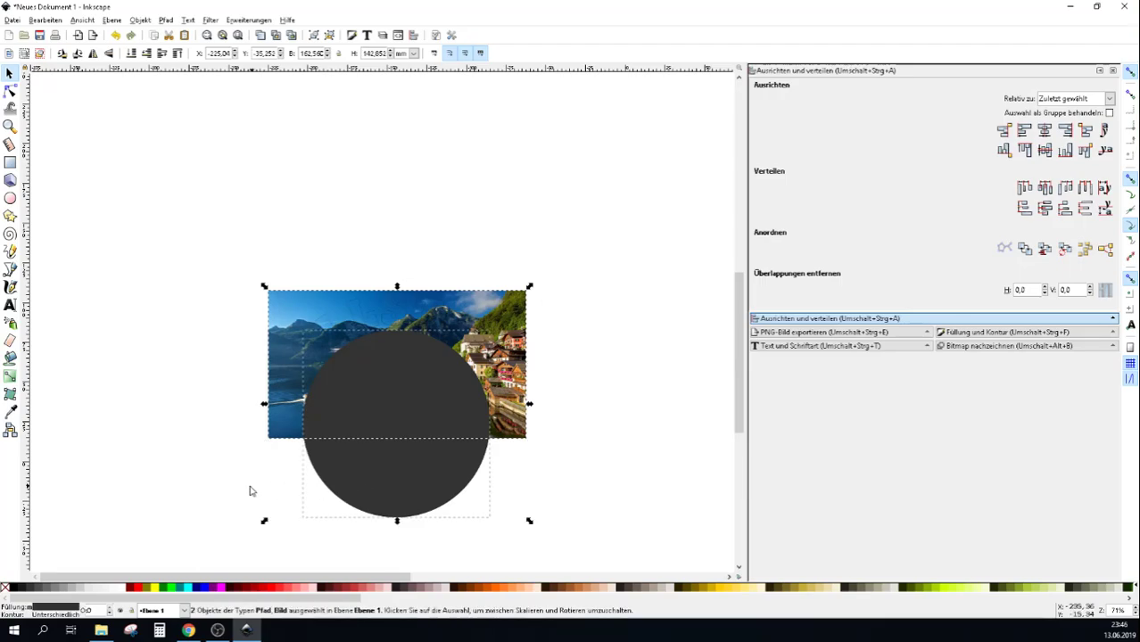
Clip the lake photo to the dark circle, then drag a spare circle aside to the right
left_click(140, 21)
mouse_move(170, 148)
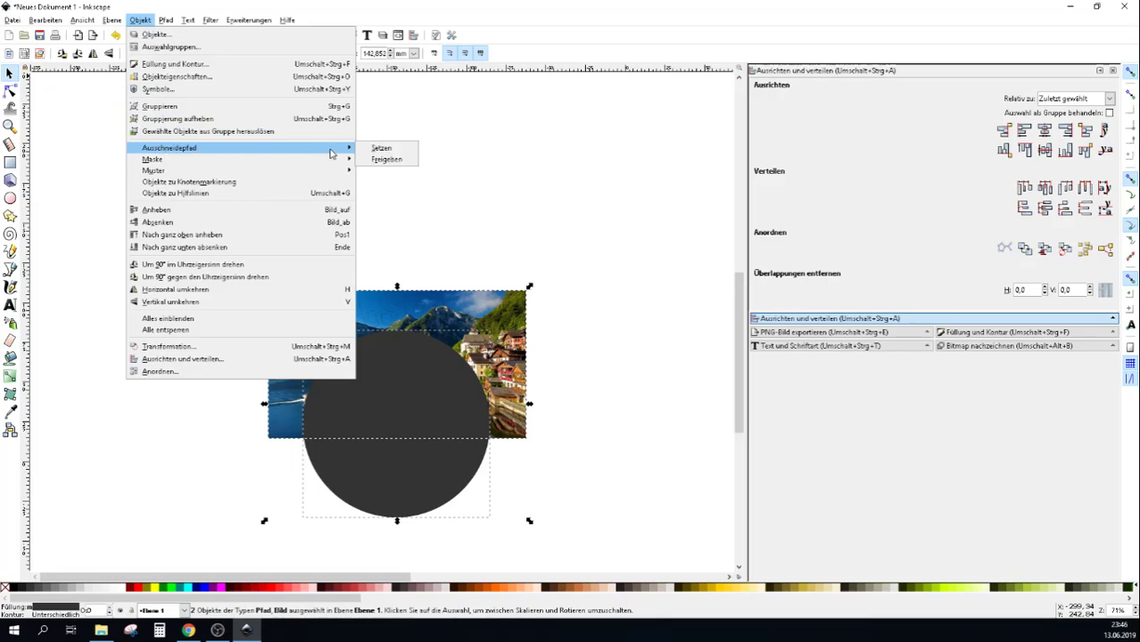
left_click(376, 152)
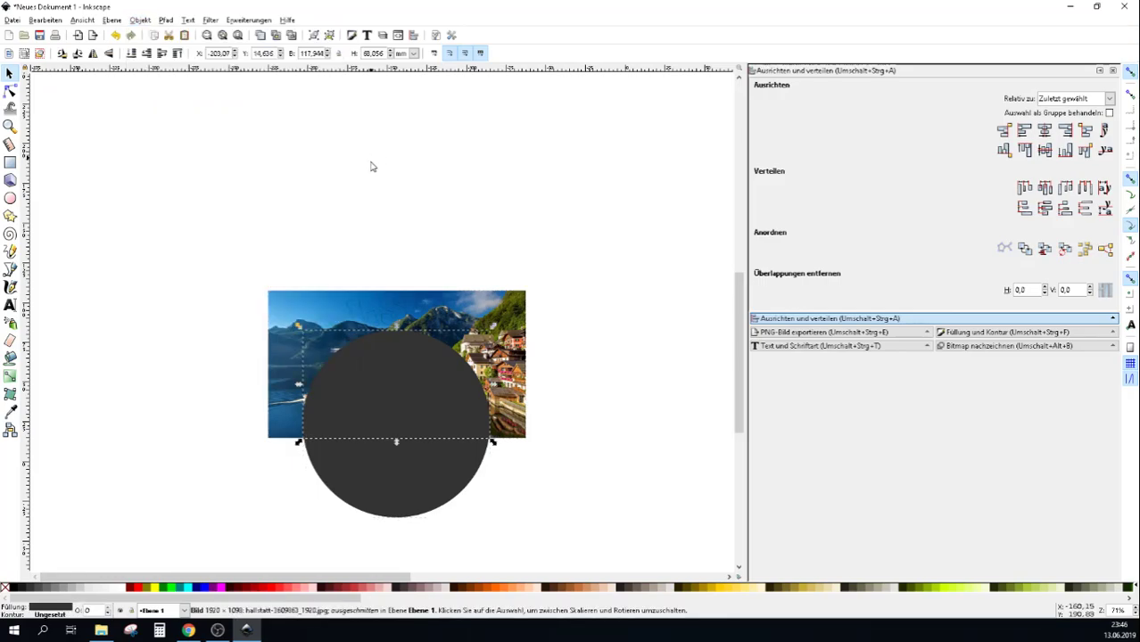
key("ctrl+z")
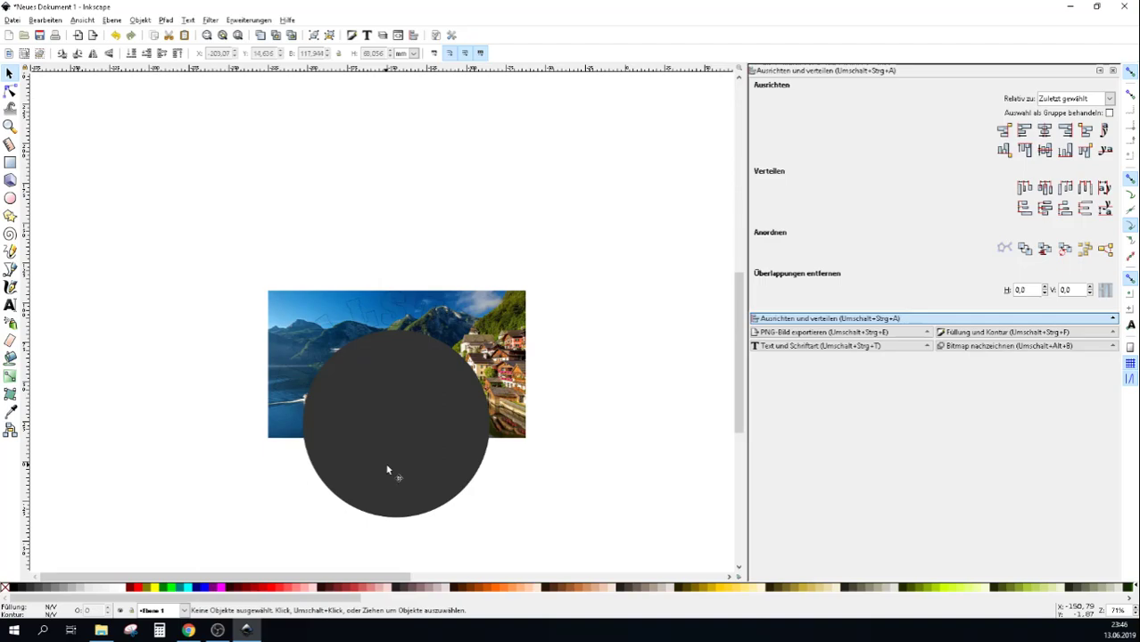
mouse_move(389, 474)
left_mouse_down()
mouse_move(399, 521)
mouse_move(612, 233)
left_mouse_up()
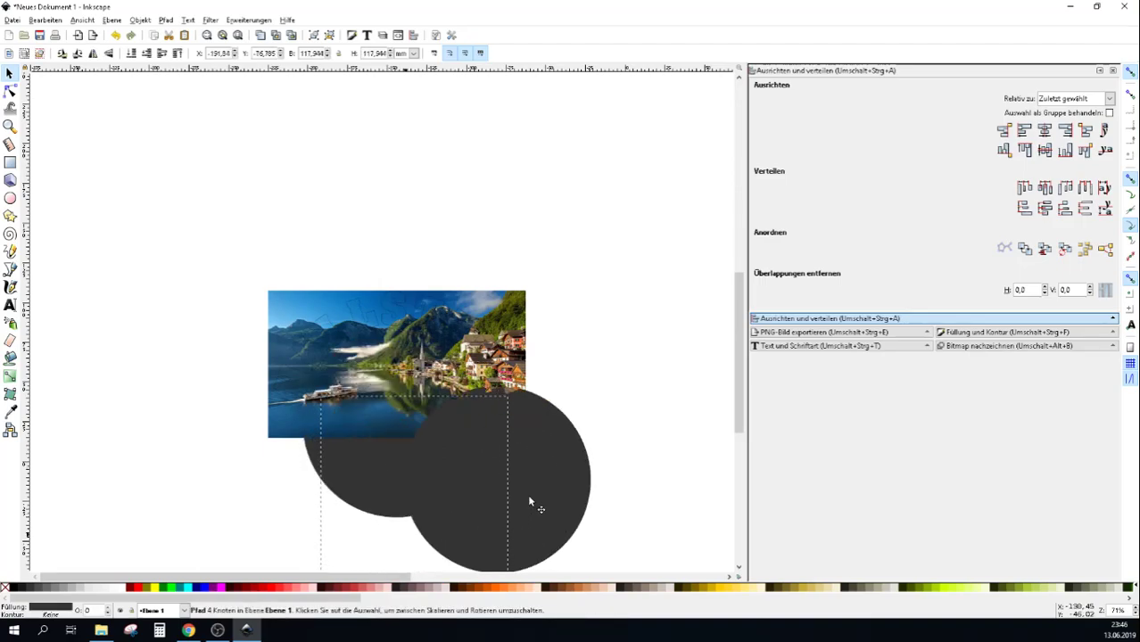
Rearrange the photos and place the photo-filled HALLSTATT onto the half-circle photo
left_click_drag(433, 395, 358, 226)
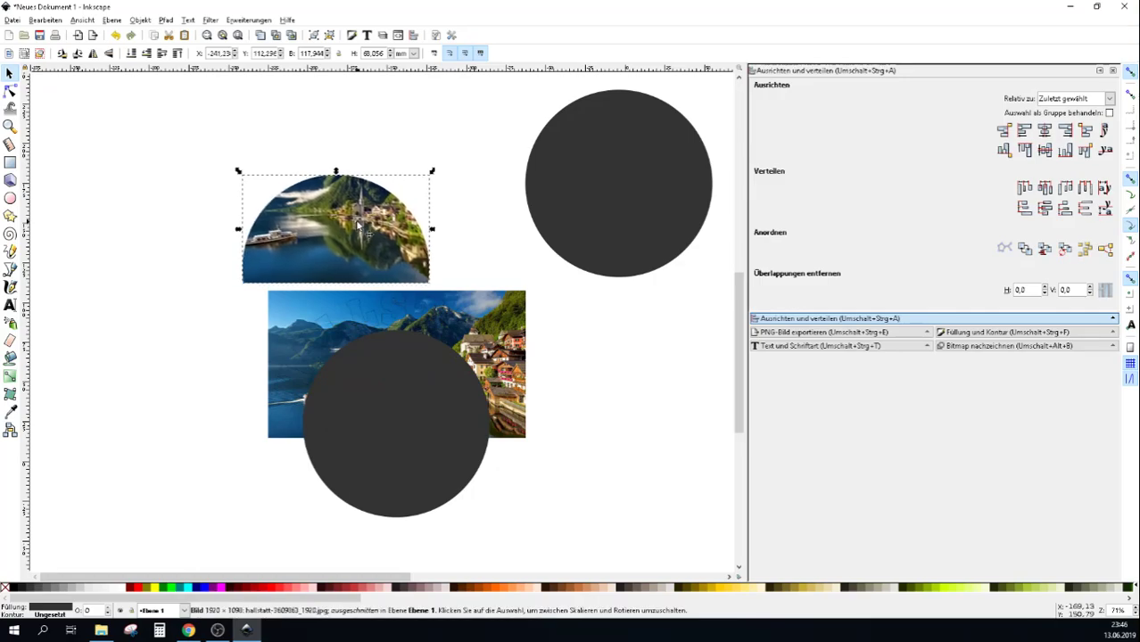
left_click_drag(349, 306, 297, 147)
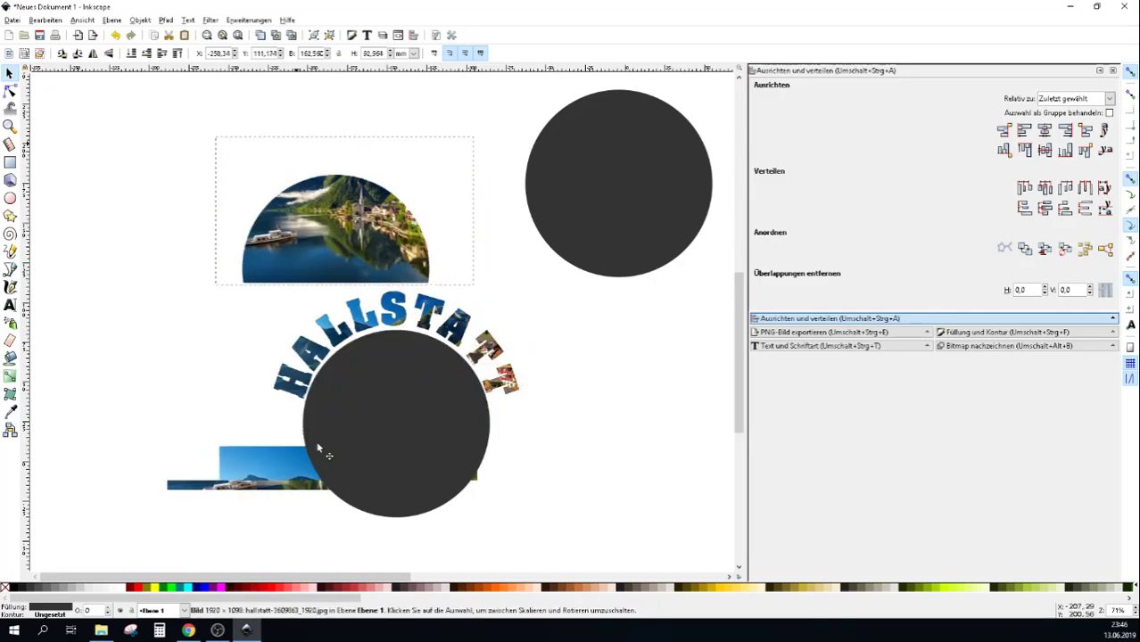
left_click_drag(297, 147, 366, 420)
left_click_drag(363, 339, 307, 158)
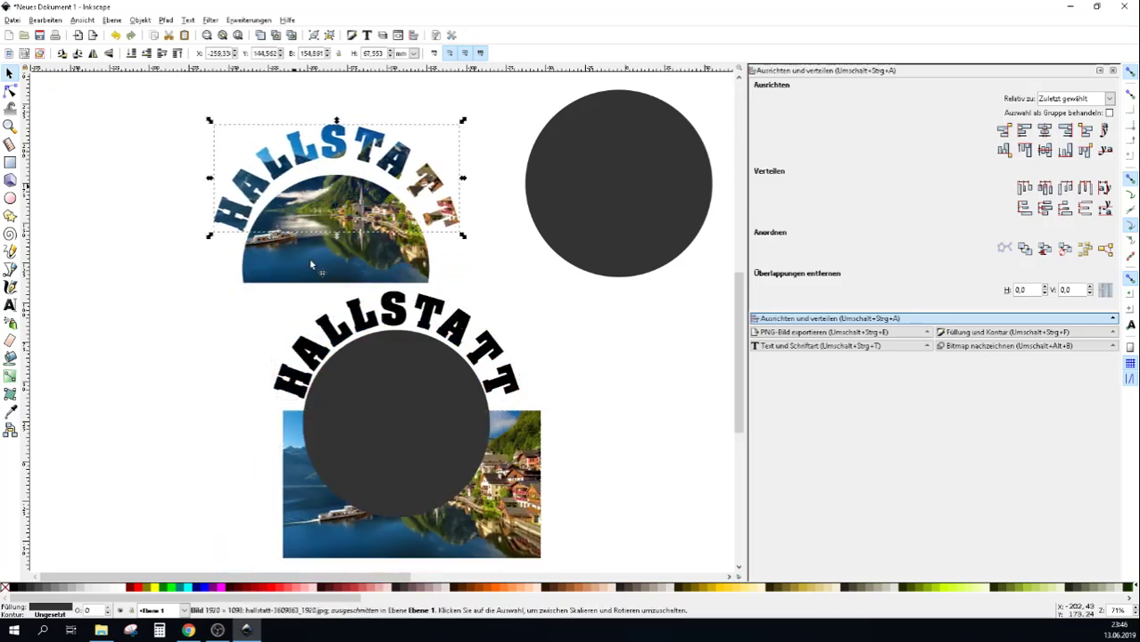
Delete the leftover lower circle and photo, plus the spare dark circle
left_click_drag(223, 300, 575, 564)
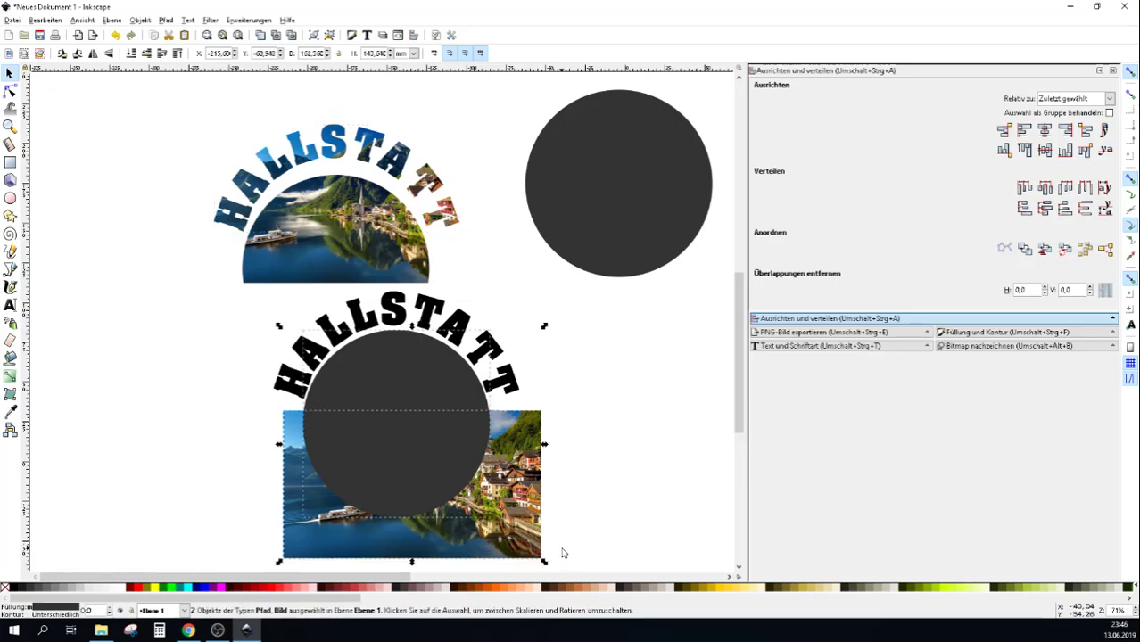
key("Delete")
left_click(309, 363)
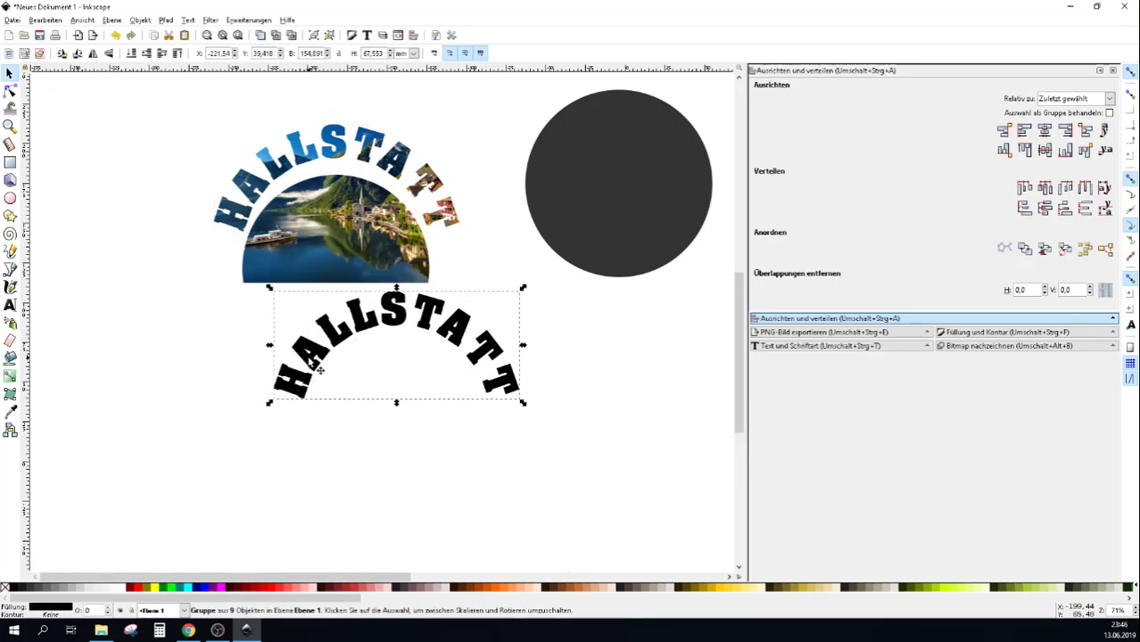
left_click(575, 198)
key("Delete")
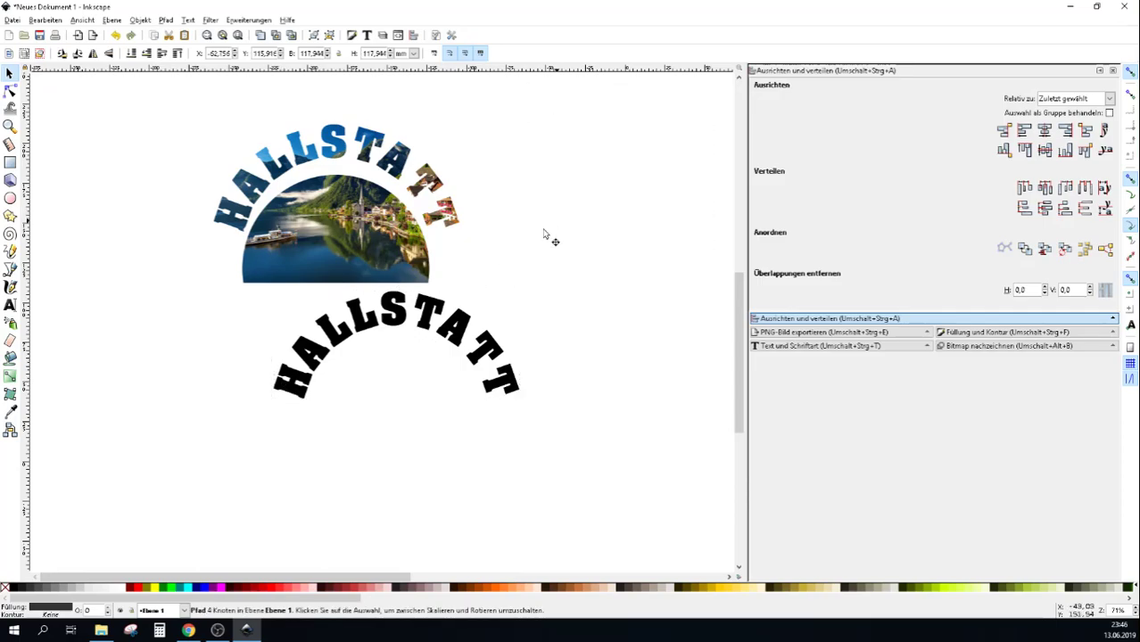
Nudge the photo-filled HALLSTATT above the half-circle and delete the black HALLSTATT text
left_click(310, 165)
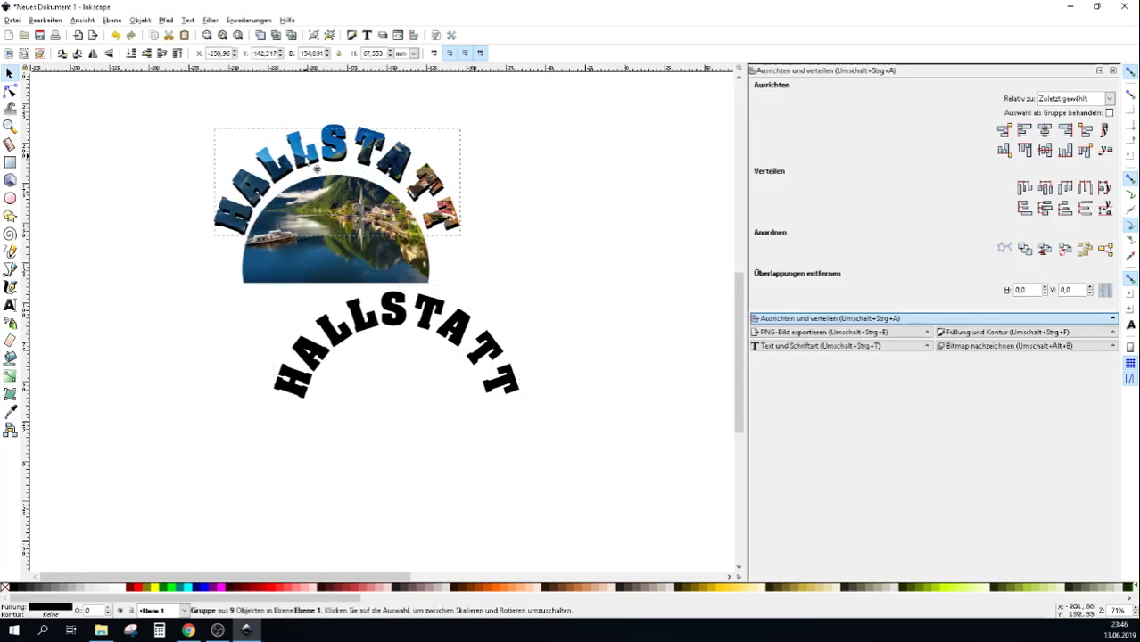
left_click_drag(310, 166, 314, 204)
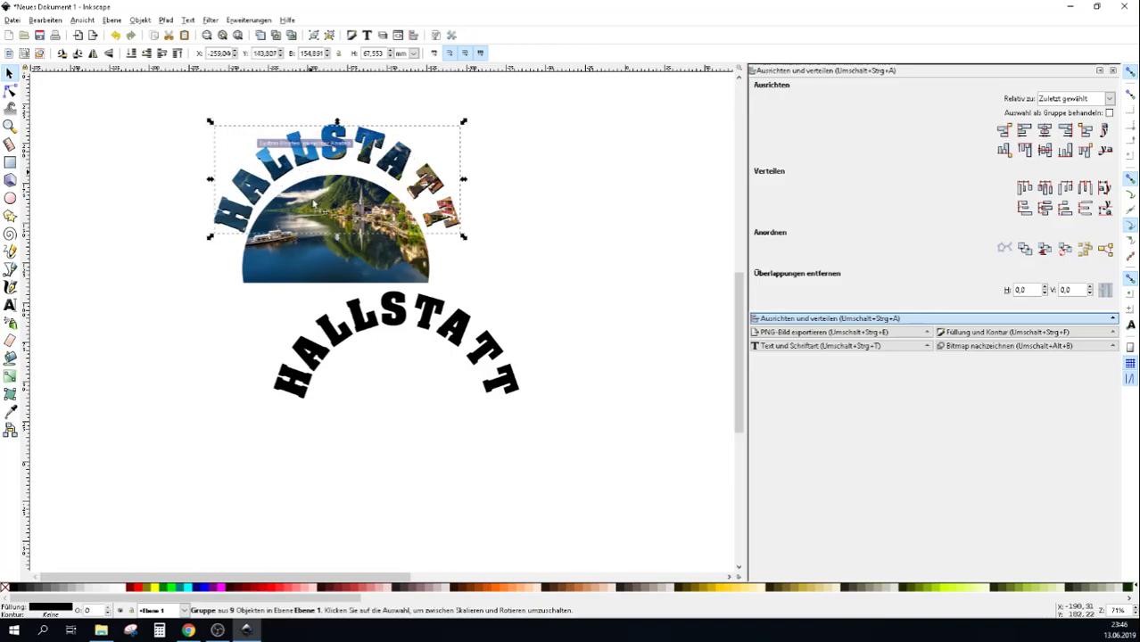
left_click(367, 330)
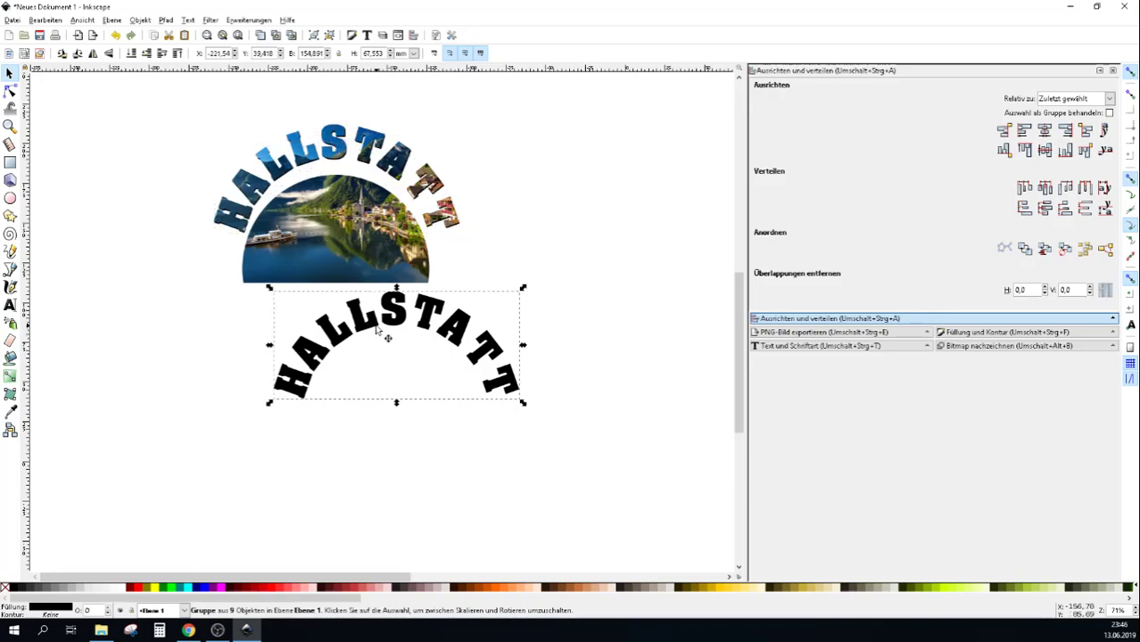
key("Delete")
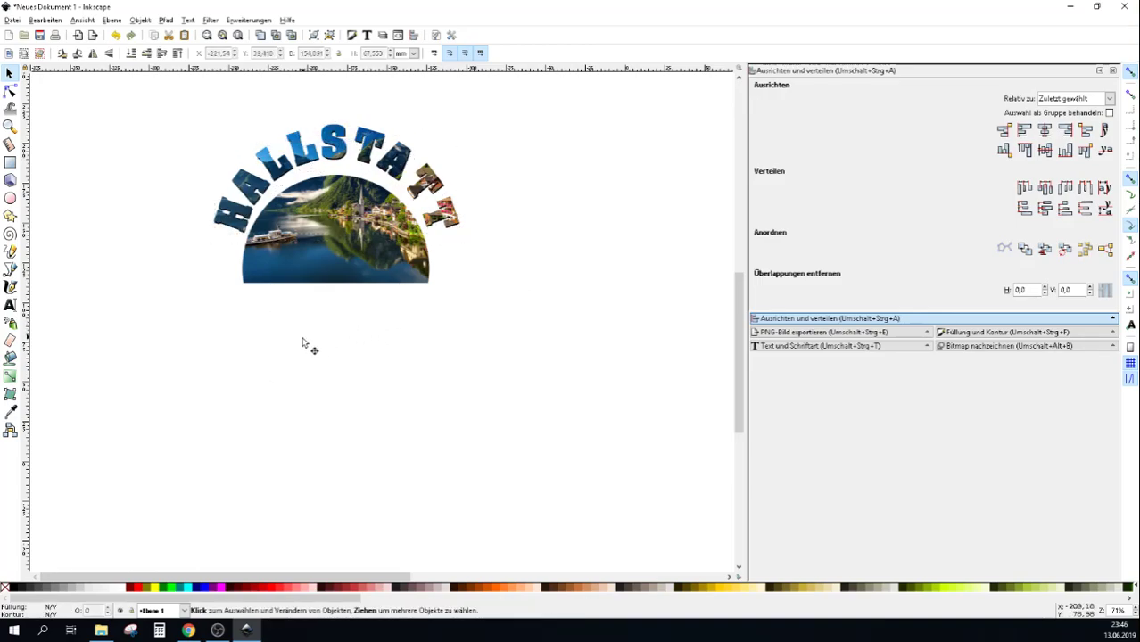
Center the half-circle lake photo and the arched lettering on each other
left_click(319, 218)
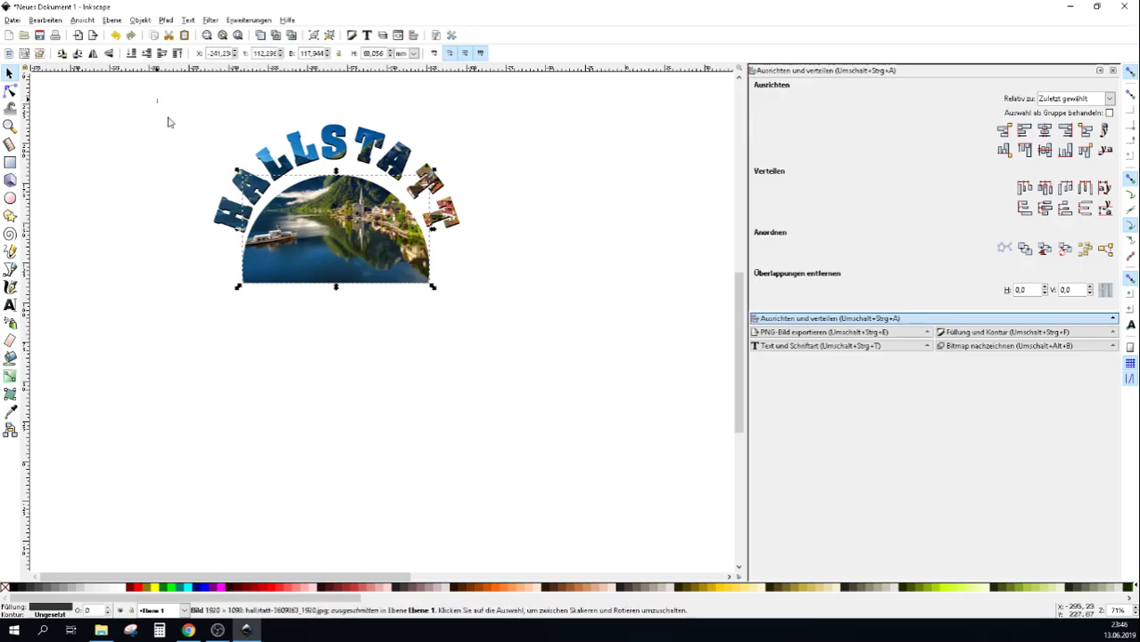
left_click_drag(157, 98, 510, 327)
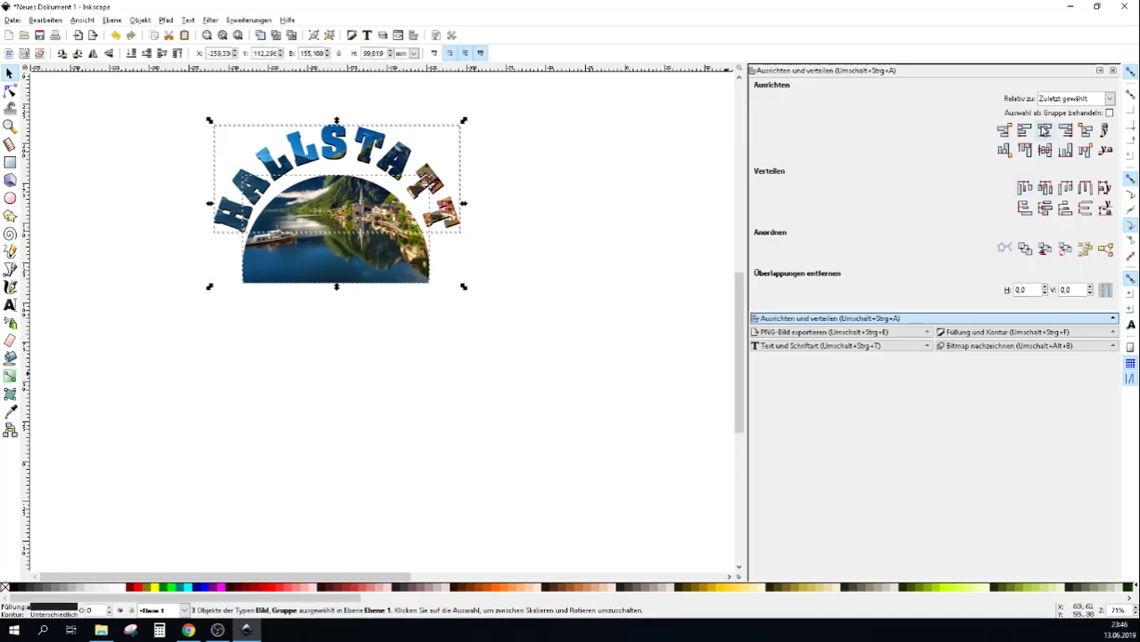
left_click(1044, 131)
left_click(532, 325)
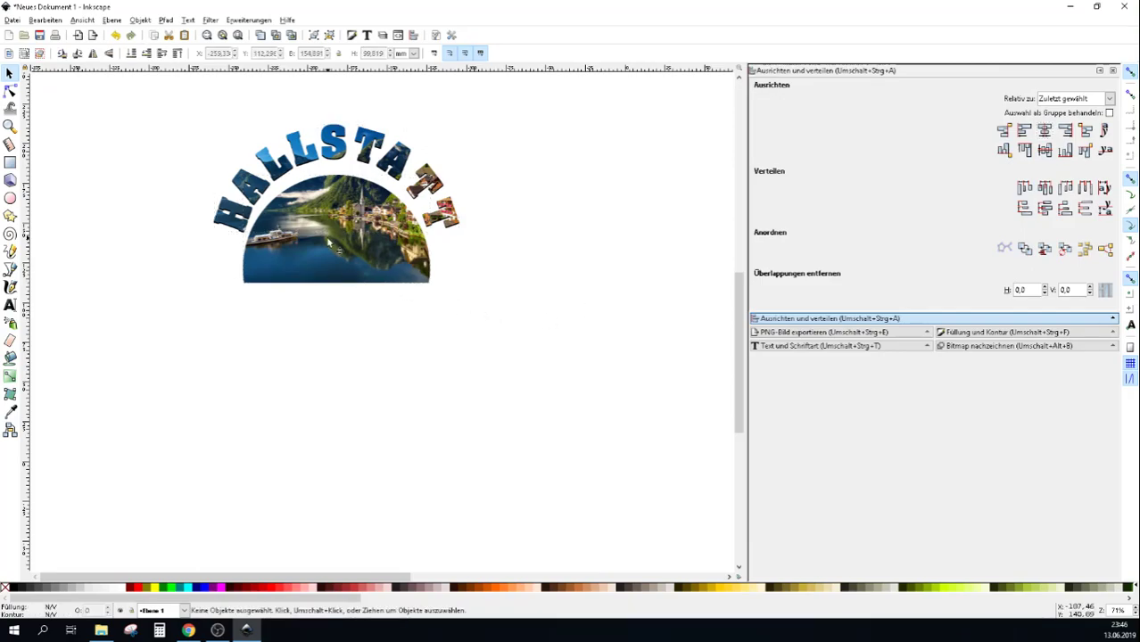
Nudge the half-circle photo up so it sits just beneath the arched text
left_click(329, 245)
left_click_drag(331, 242, 330, 235)
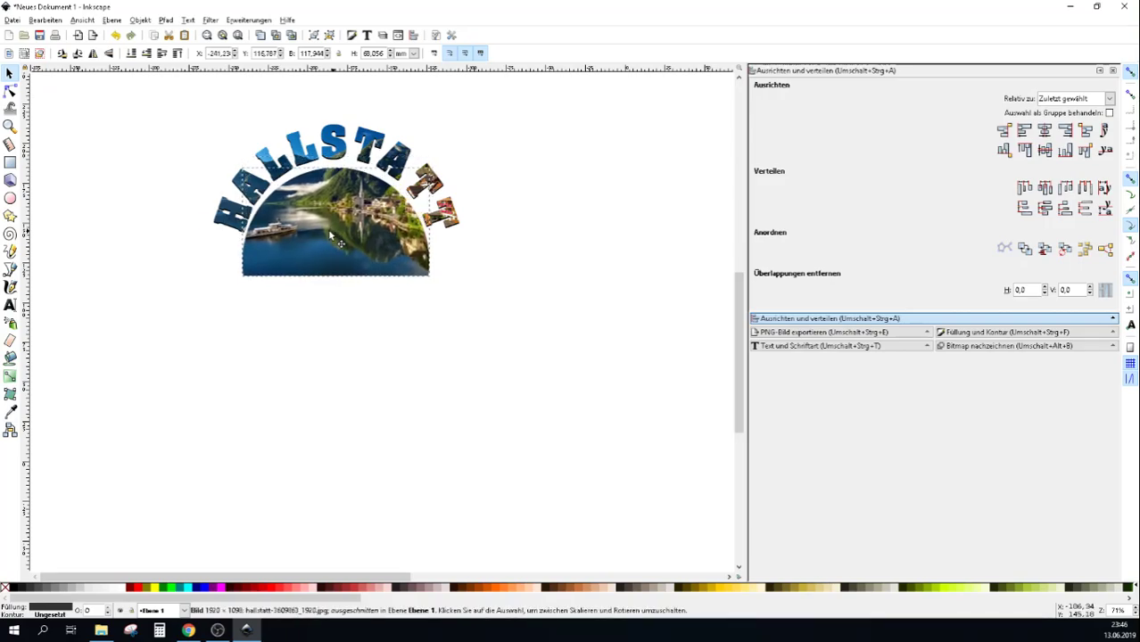
left_click(332, 272)
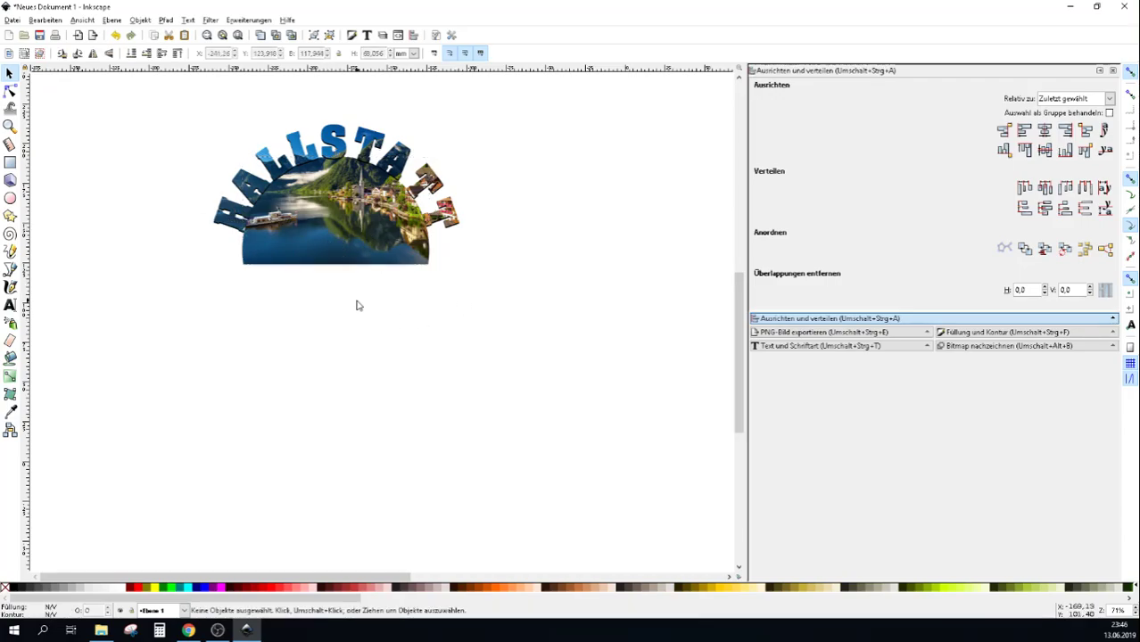
left_click_drag(318, 226, 321, 240)
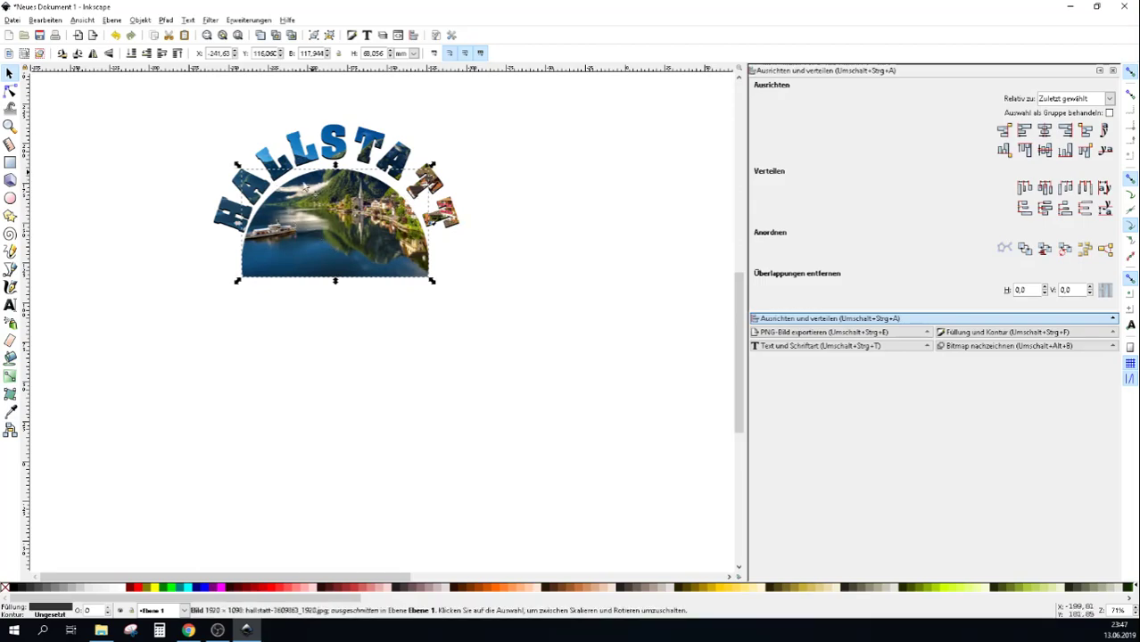
left_click(164, 250)
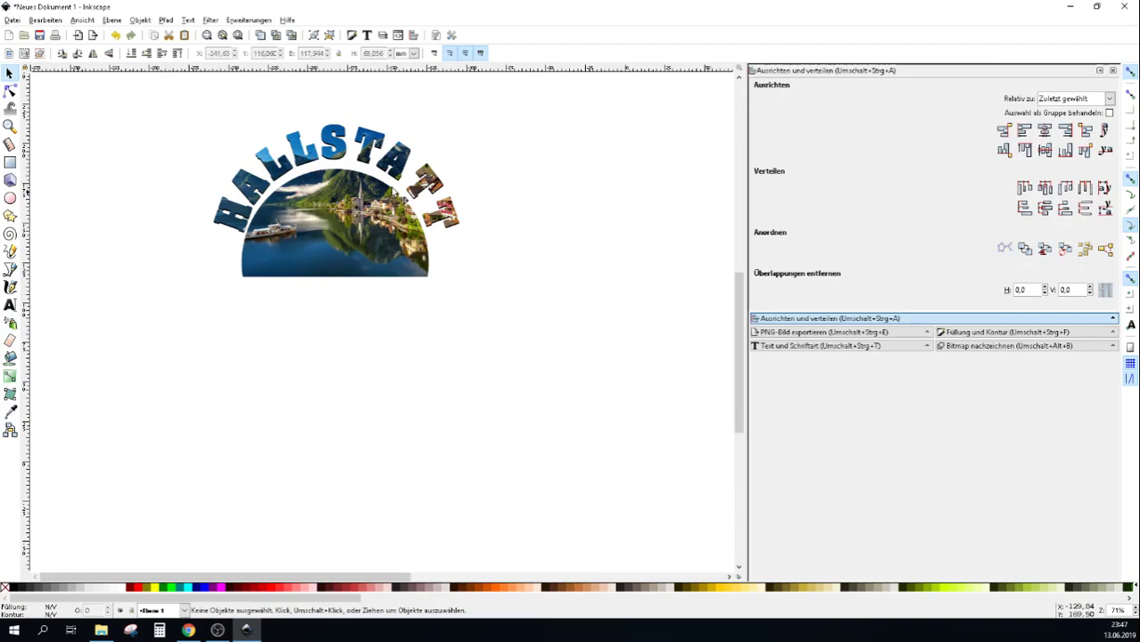
Move the photo lettering aside and give the black HALLSTATT text a black outline
left_click_drag(372, 153, 549, 208)
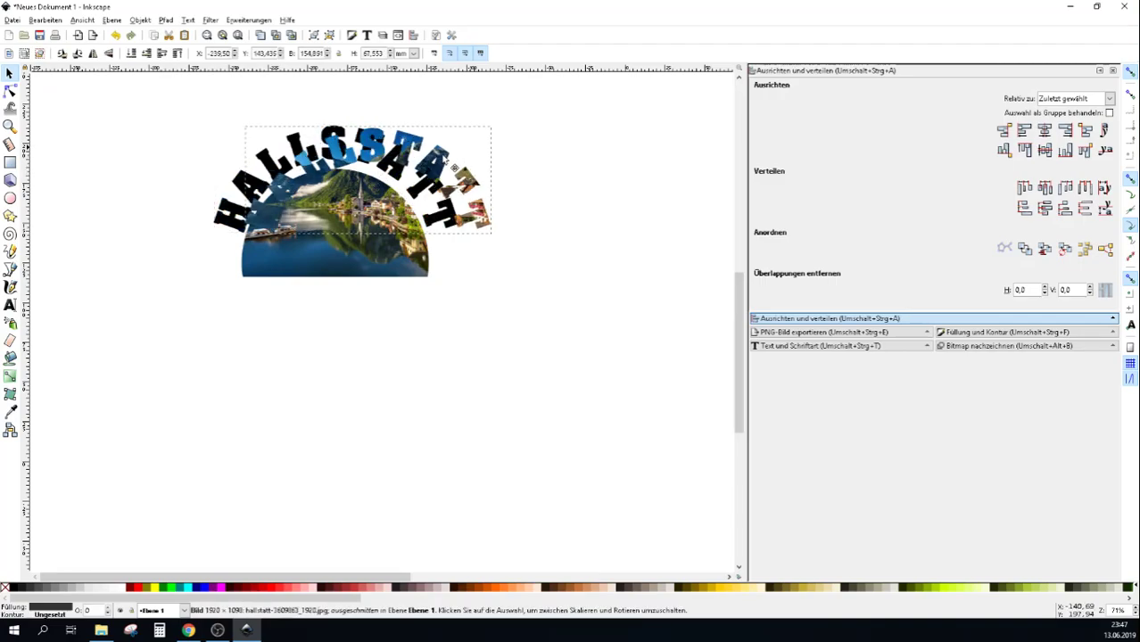
left_click(346, 153)
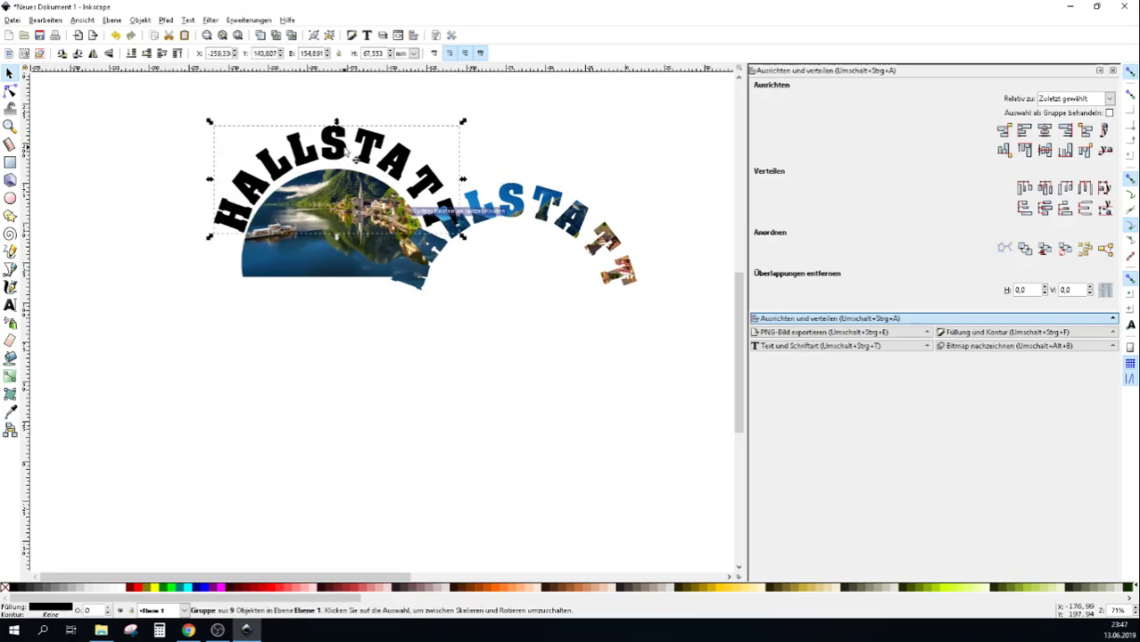
left_click(16, 589, "shift")
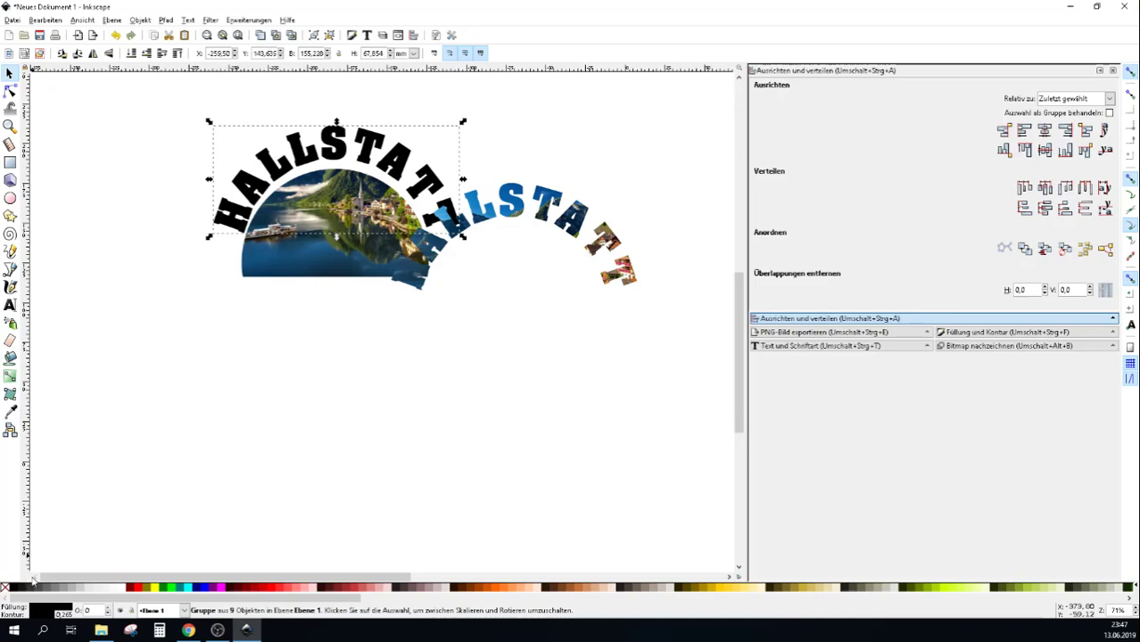
Move the photo-filled lettering back onto the arc and center both HALLSTATT texts
left_click(498, 226)
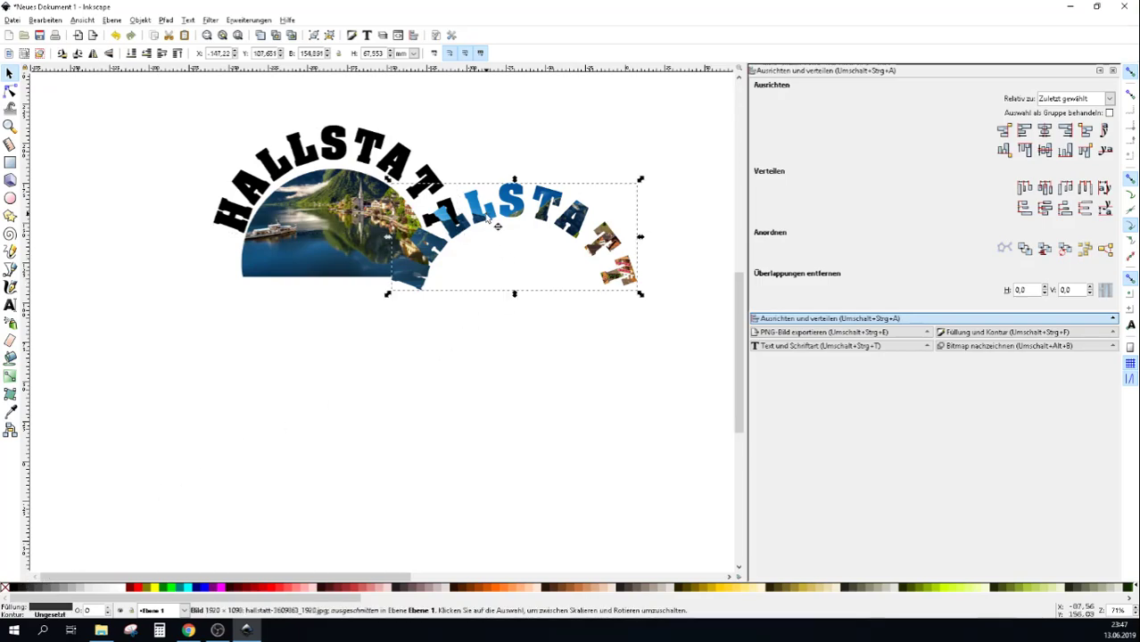
mouse_move(498, 227)
left_mouse_down()
mouse_move(337, 184)
mouse_move(232, 137)
left_mouse_up()
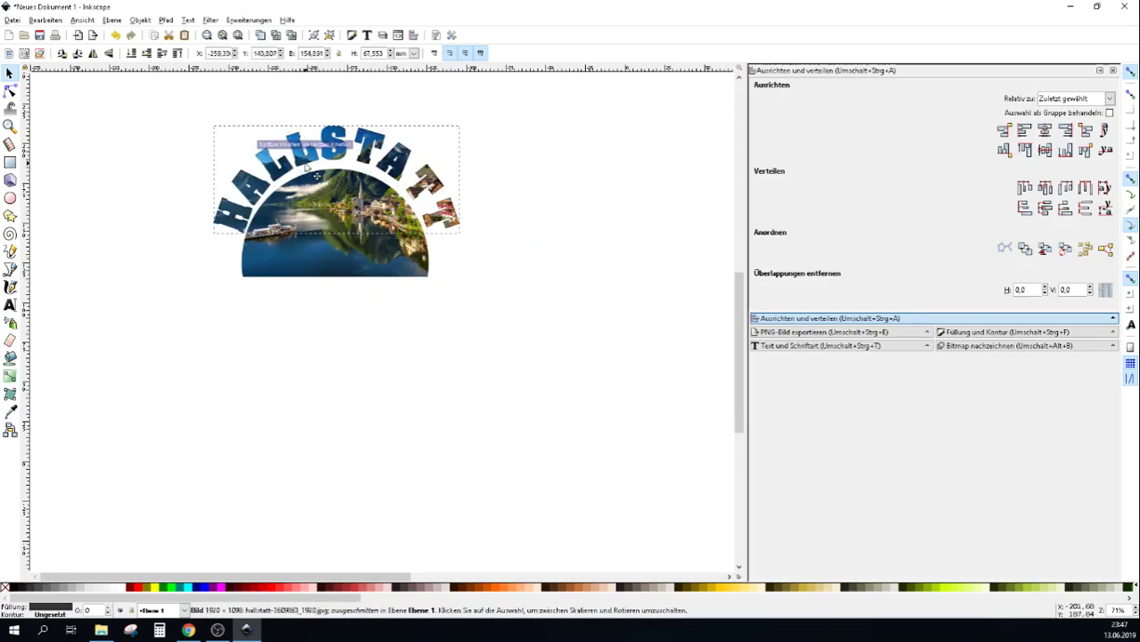
left_click_drag(161, 102, 528, 263)
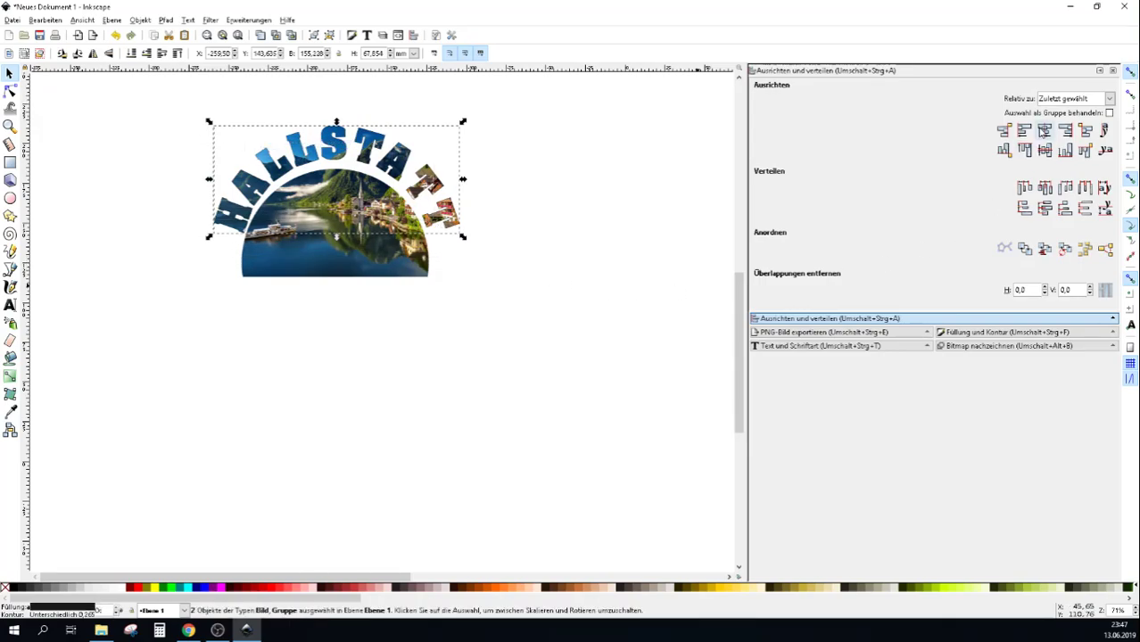
left_click(1044, 132)
left_click(534, 256)
Shrink and reposition the photo clipped inside the HALLSTATT lettering
left_click(438, 212)
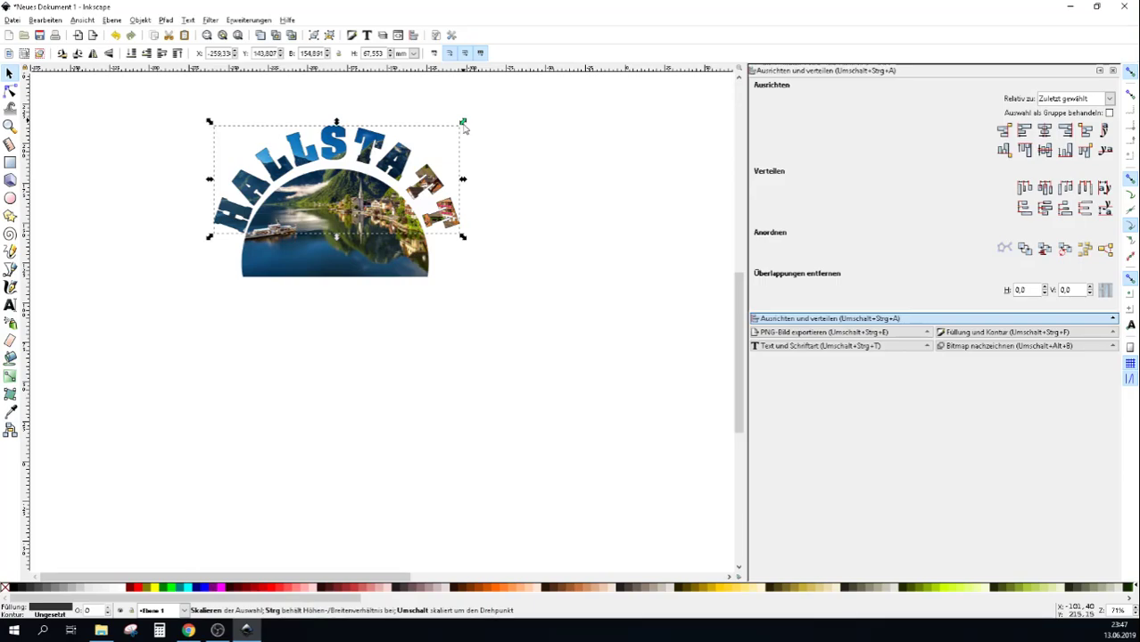
left_click_drag(463, 128, 444, 136)
mouse_move(364, 166)
left_mouse_down()
mouse_move(380, 157)
mouse_move(371, 154)
left_mouse_up()
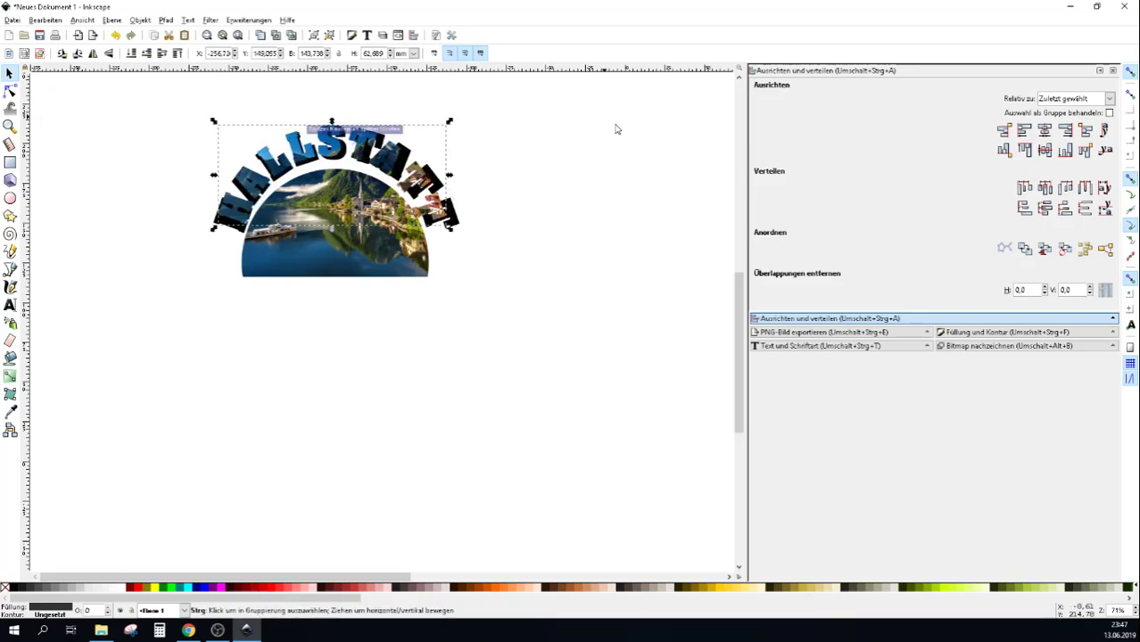
key("Left")
key("Left")
key("Left")
key("Down")
key("Down")
key("Down")
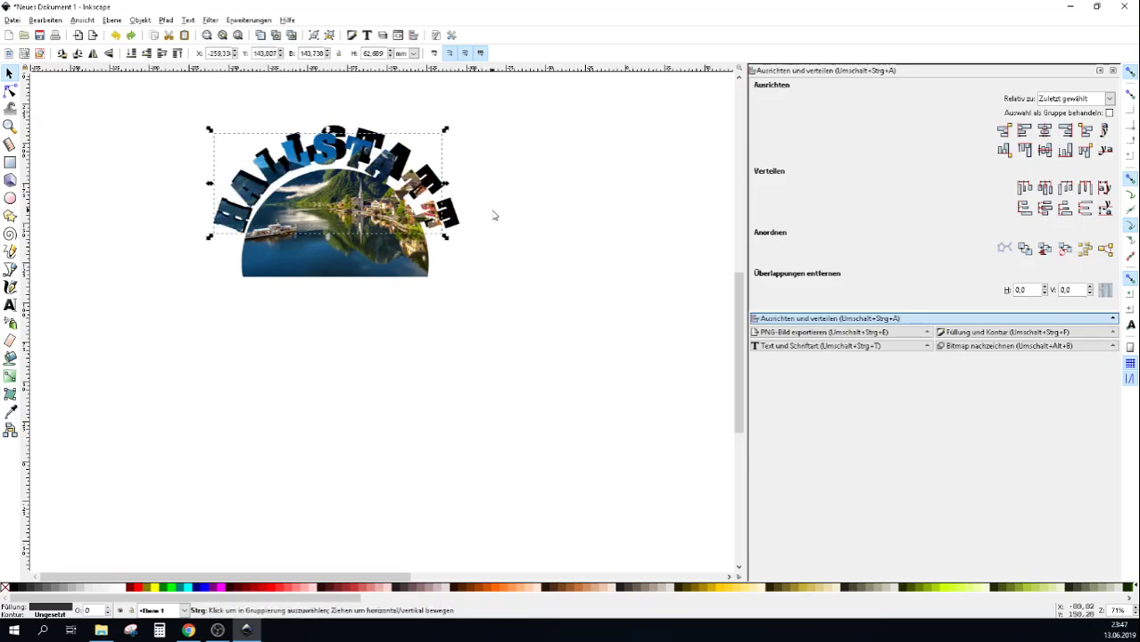
left_click(499, 214)
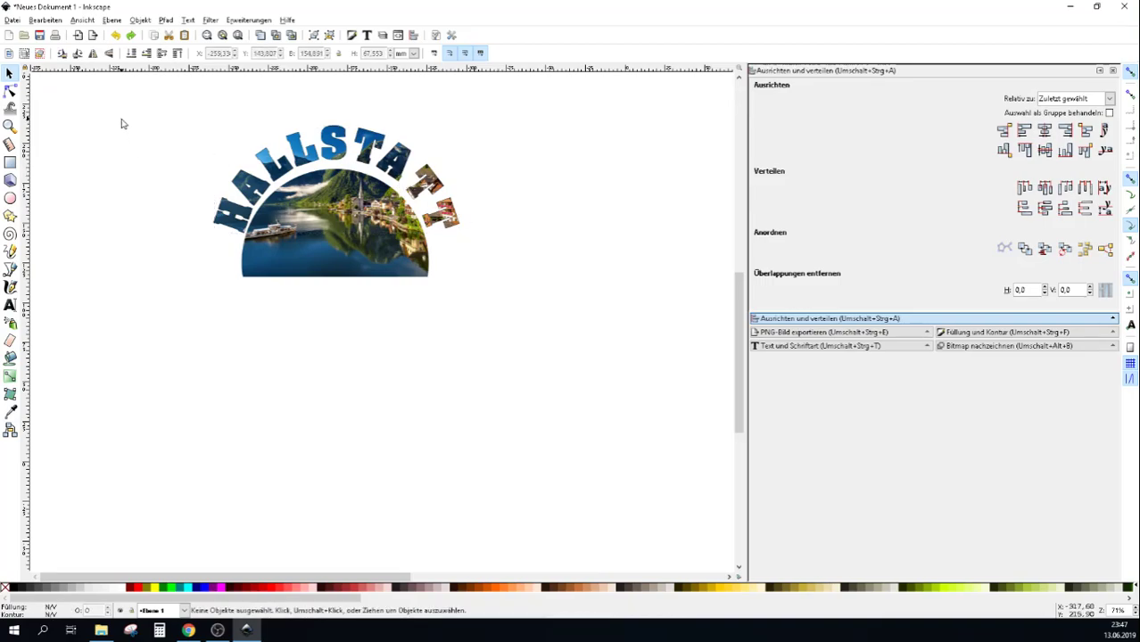
Draw a large rectangle, about 251.9 × 187.3 mm, covering the whole HALLSTATT artwork
left_click_drag(119, 100, 522, 307)
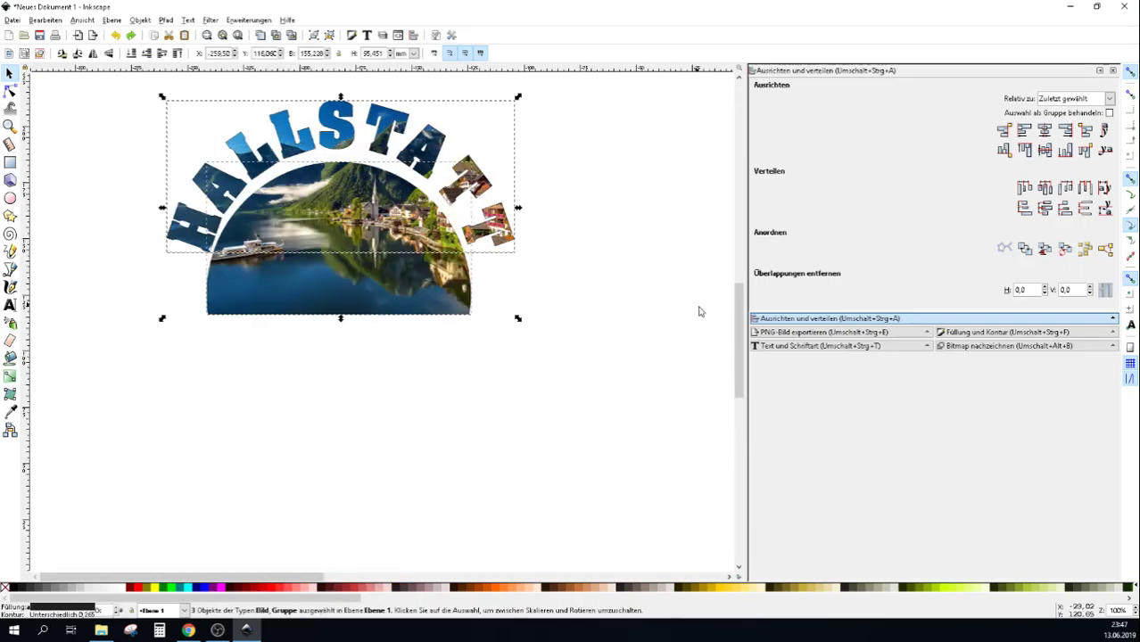
left_click_drag(739, 303, 739, 272)
left_click(616, 301)
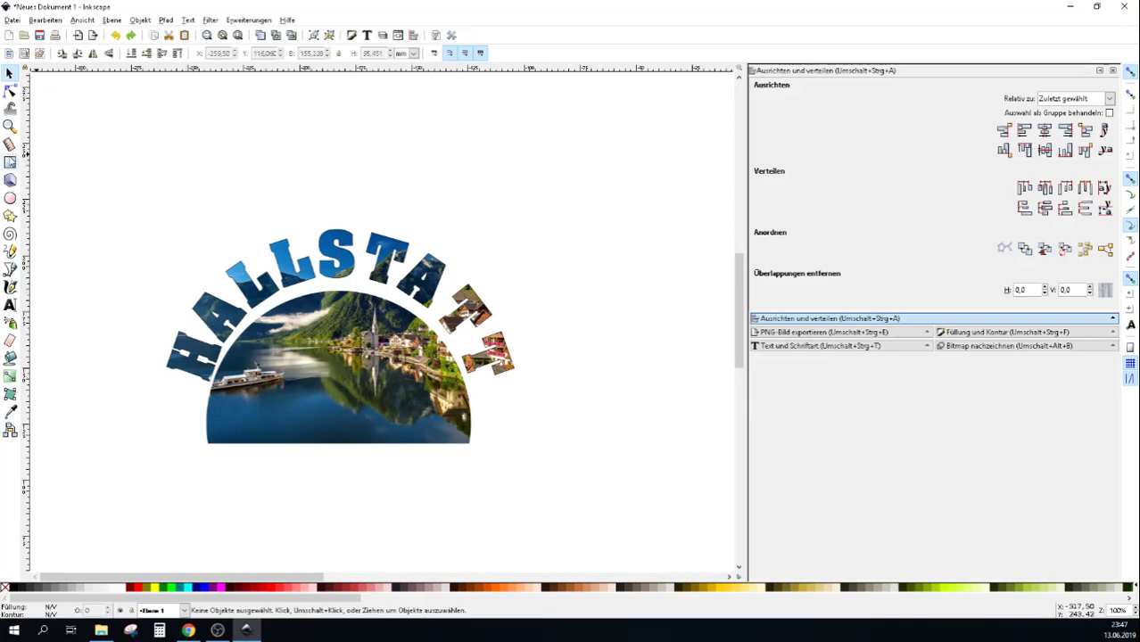
left_click(10, 162)
left_click_drag(84, 124, 650, 543)
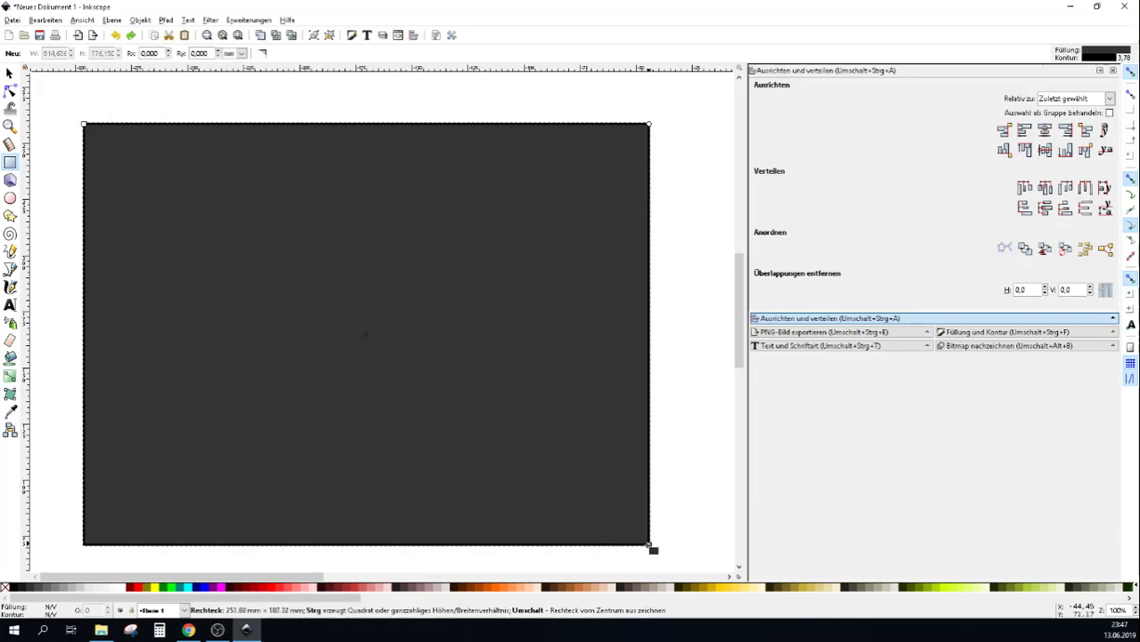
Send the rectangle to the bottom, fill it black, and shift it slightly left
left_click_drag(654, 546, 650, 545)
key("End")
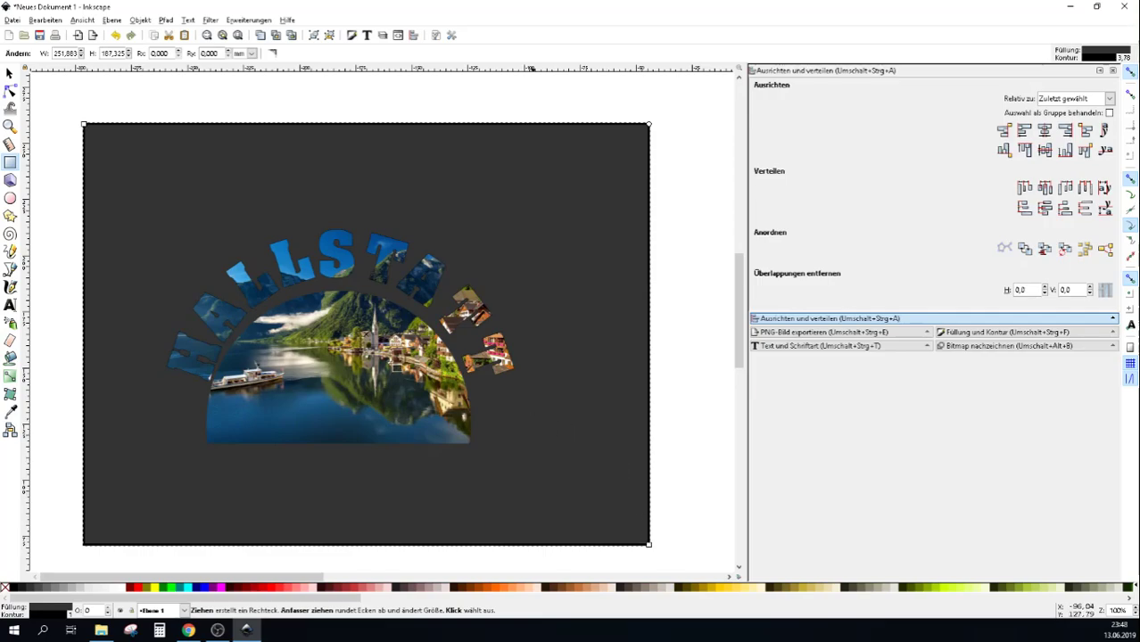
left_click(11, 588)
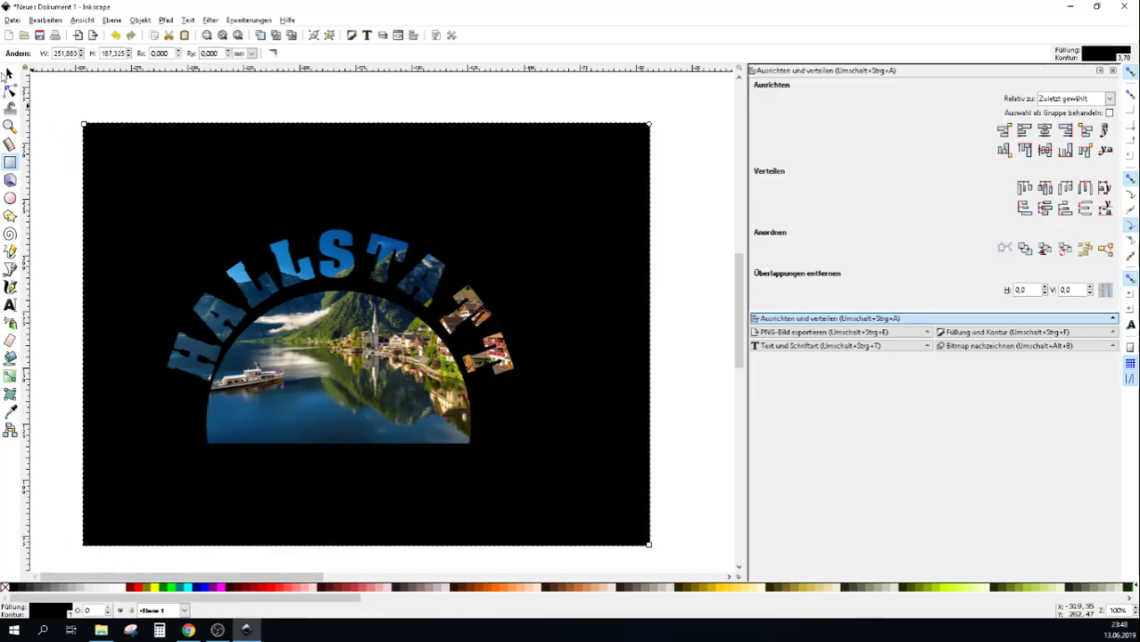
left_click(8, 73)
left_click_drag(144, 209, 122, 216)
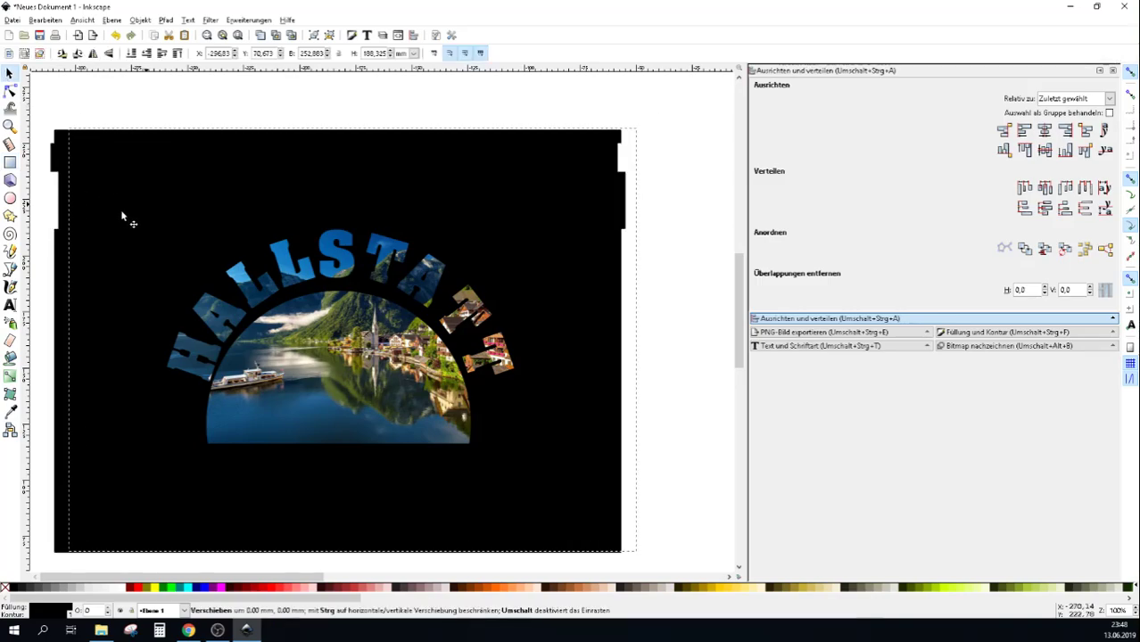
scroll(346, 402, "up", 1, "ctrl")
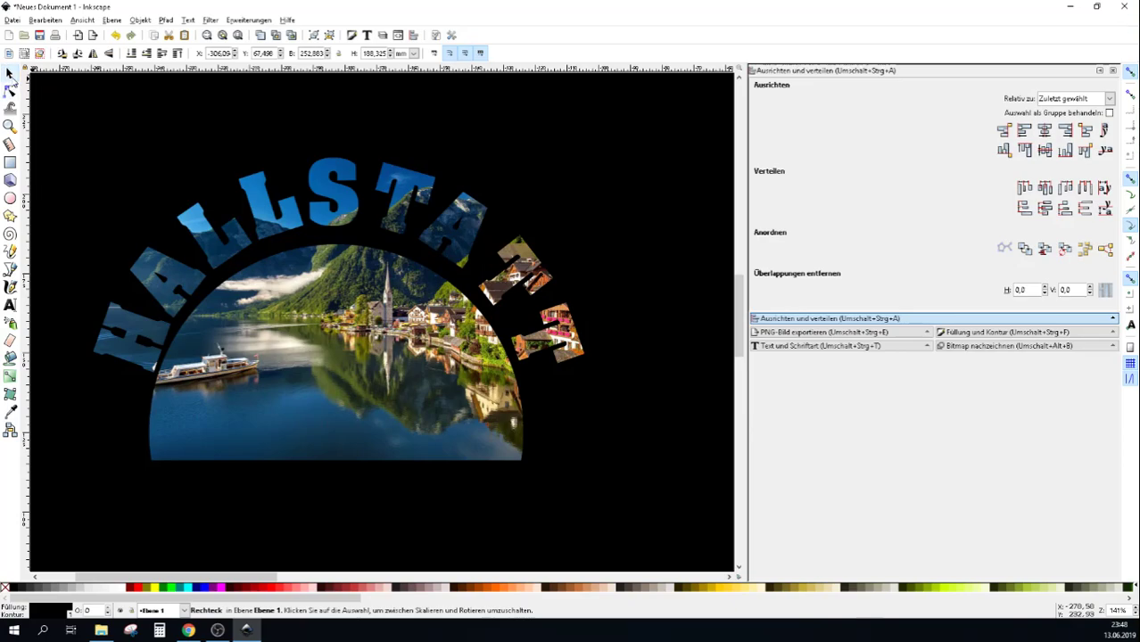
Nudge the half-circle lake photo slightly right under the lettering
left_click(264, 304)
left_click_drag(292, 313, 299, 317)
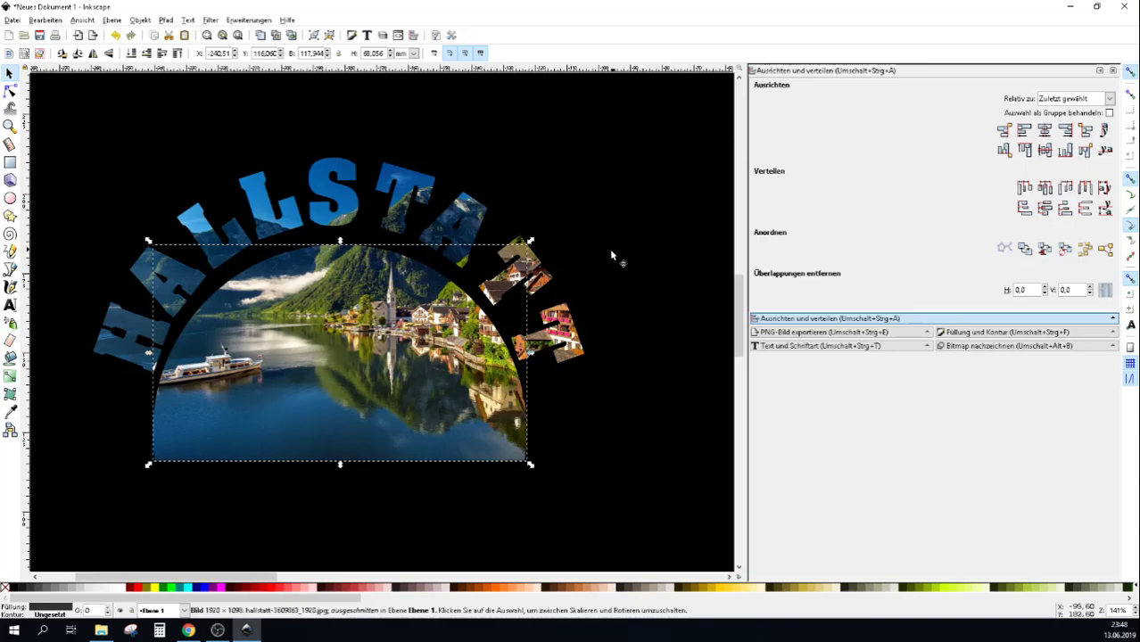
left_click(633, 268)
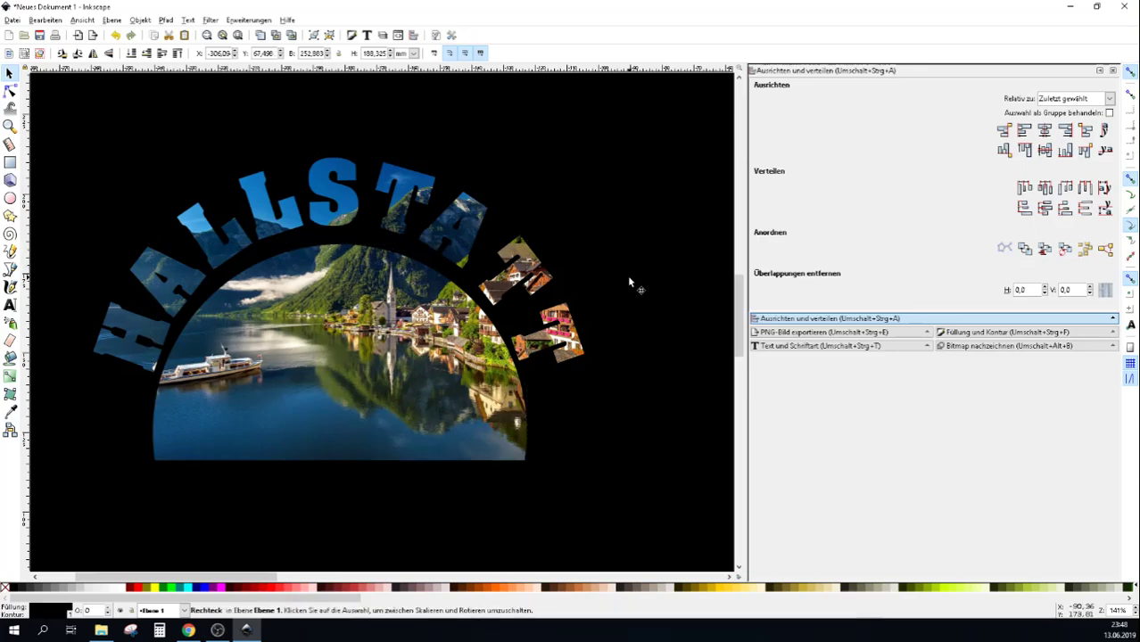